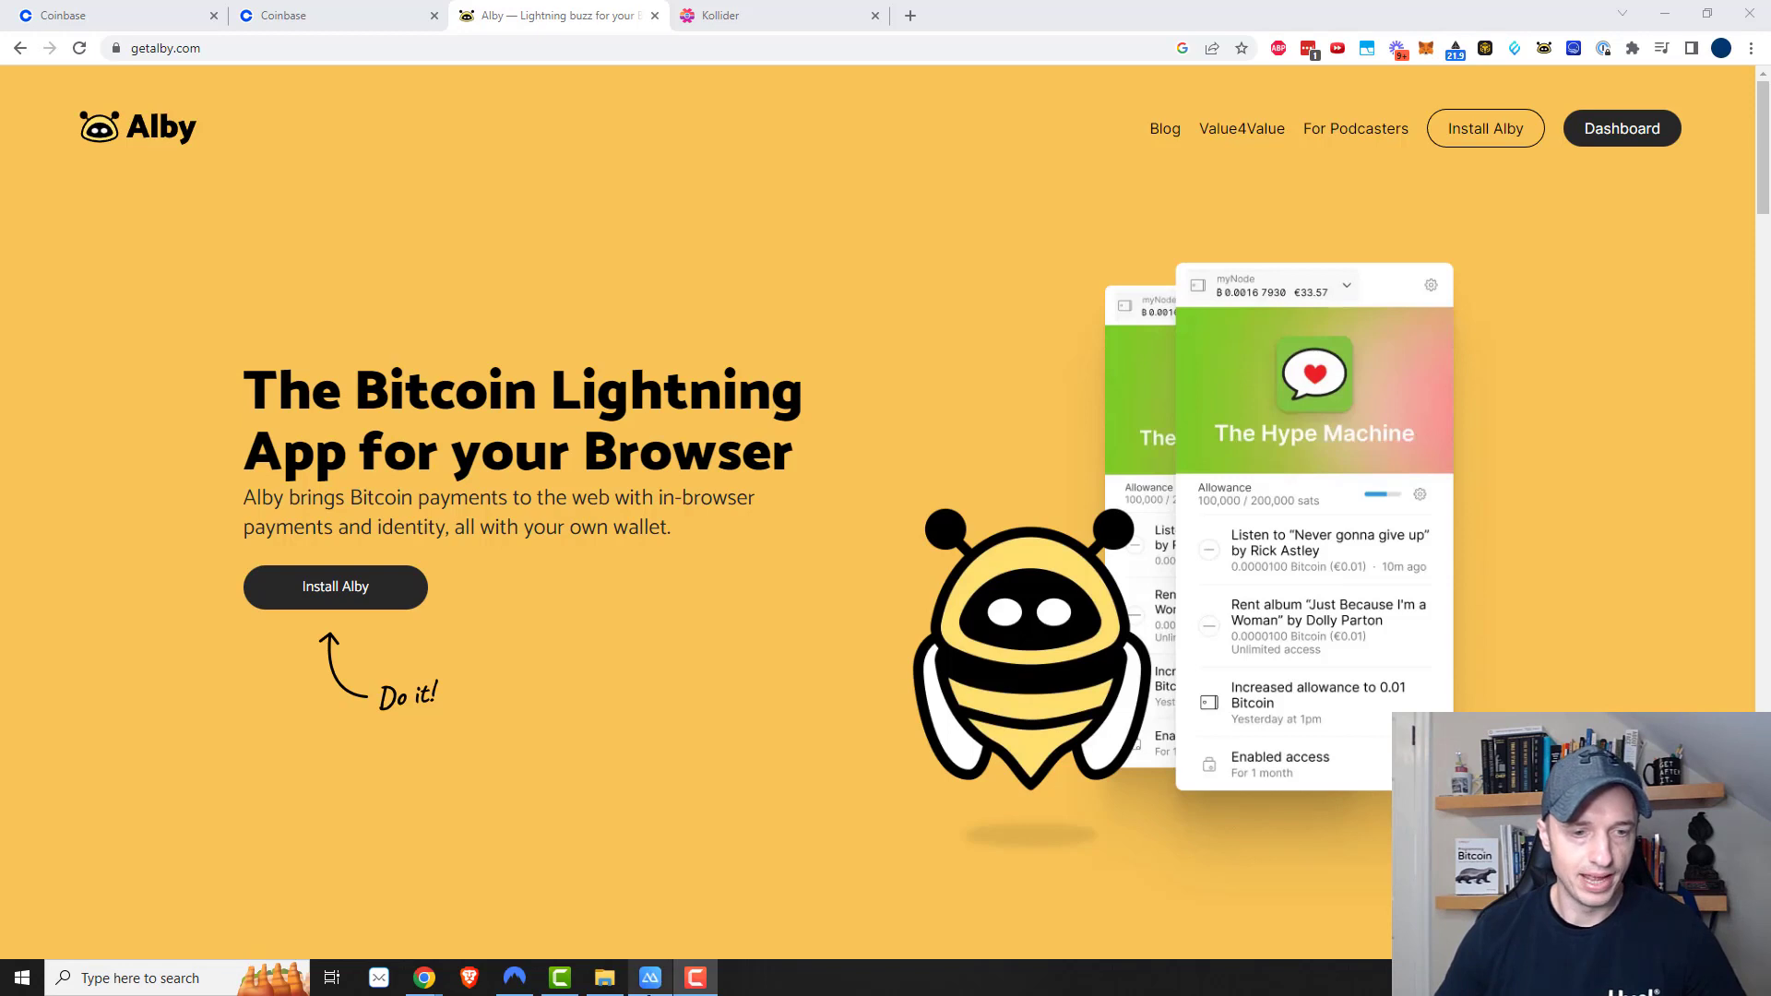
Bring the mirrored Cash App home screen ($174.37 balance) forward and shift the phone window left.
mouse_move(650, 976)
click(656, 894)
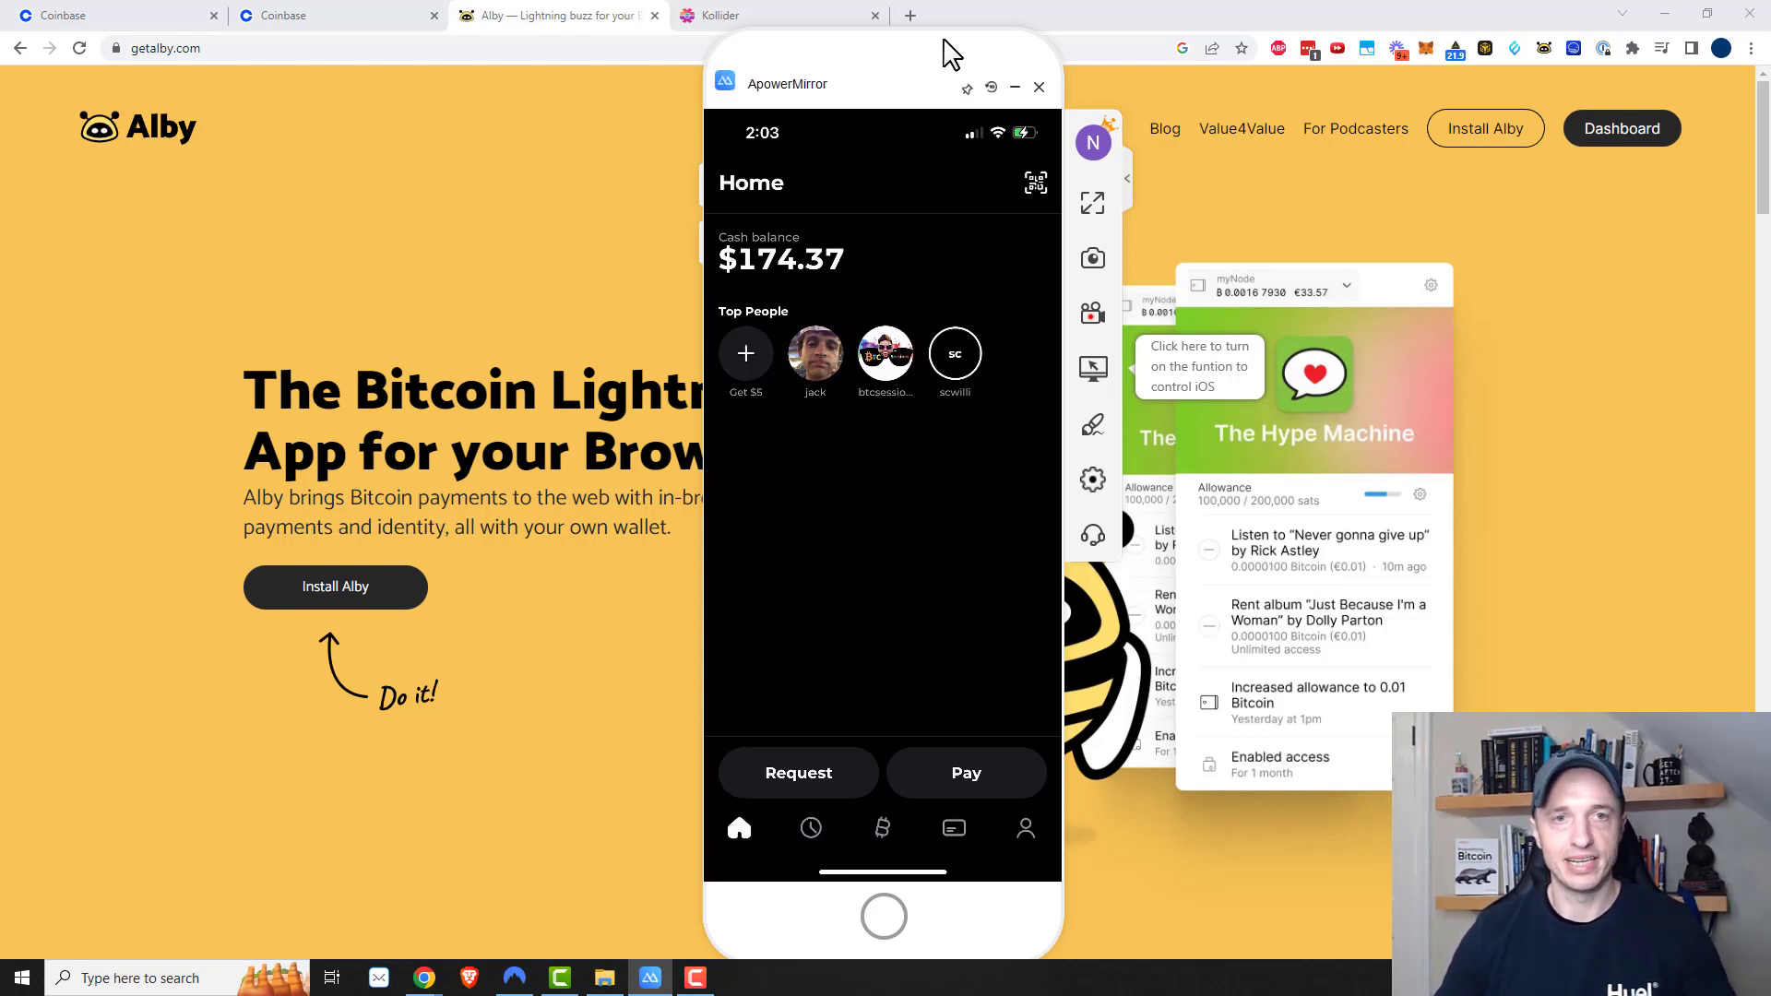
drag(947, 51, 735, 39)
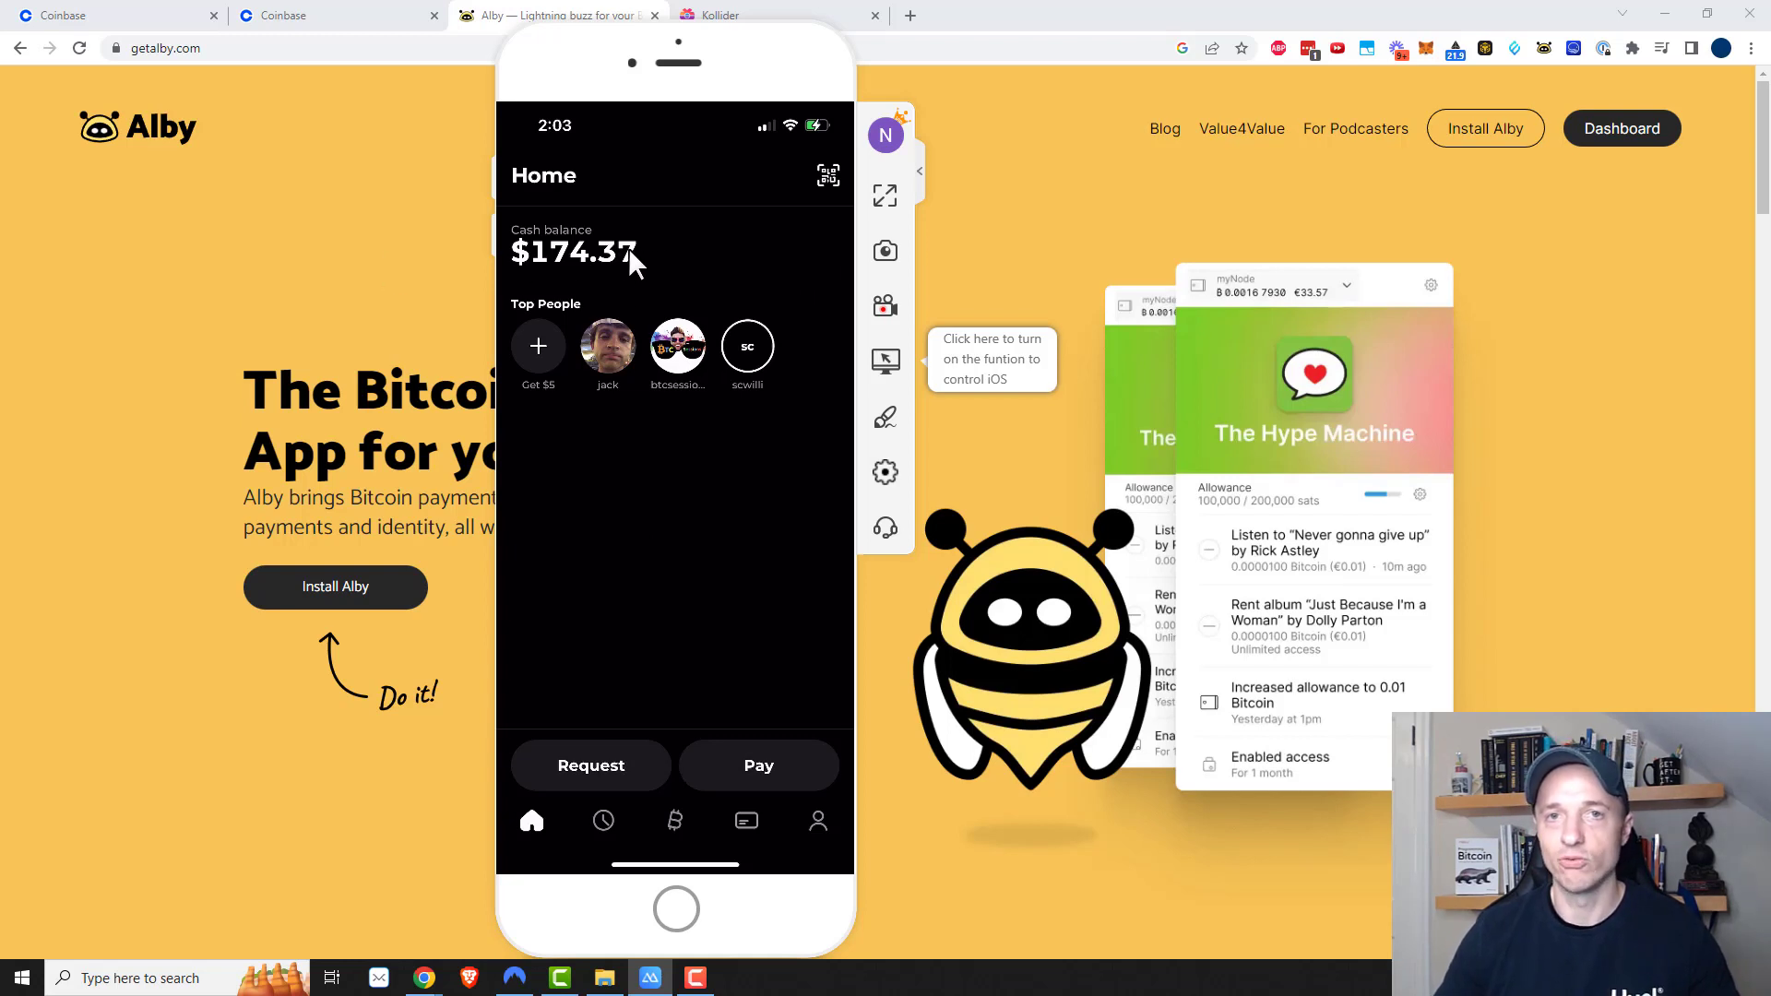
Create a 10000-sat (~$2.30) Lightning receive invoice in Alby and show its QR code.
click(1543, 51)
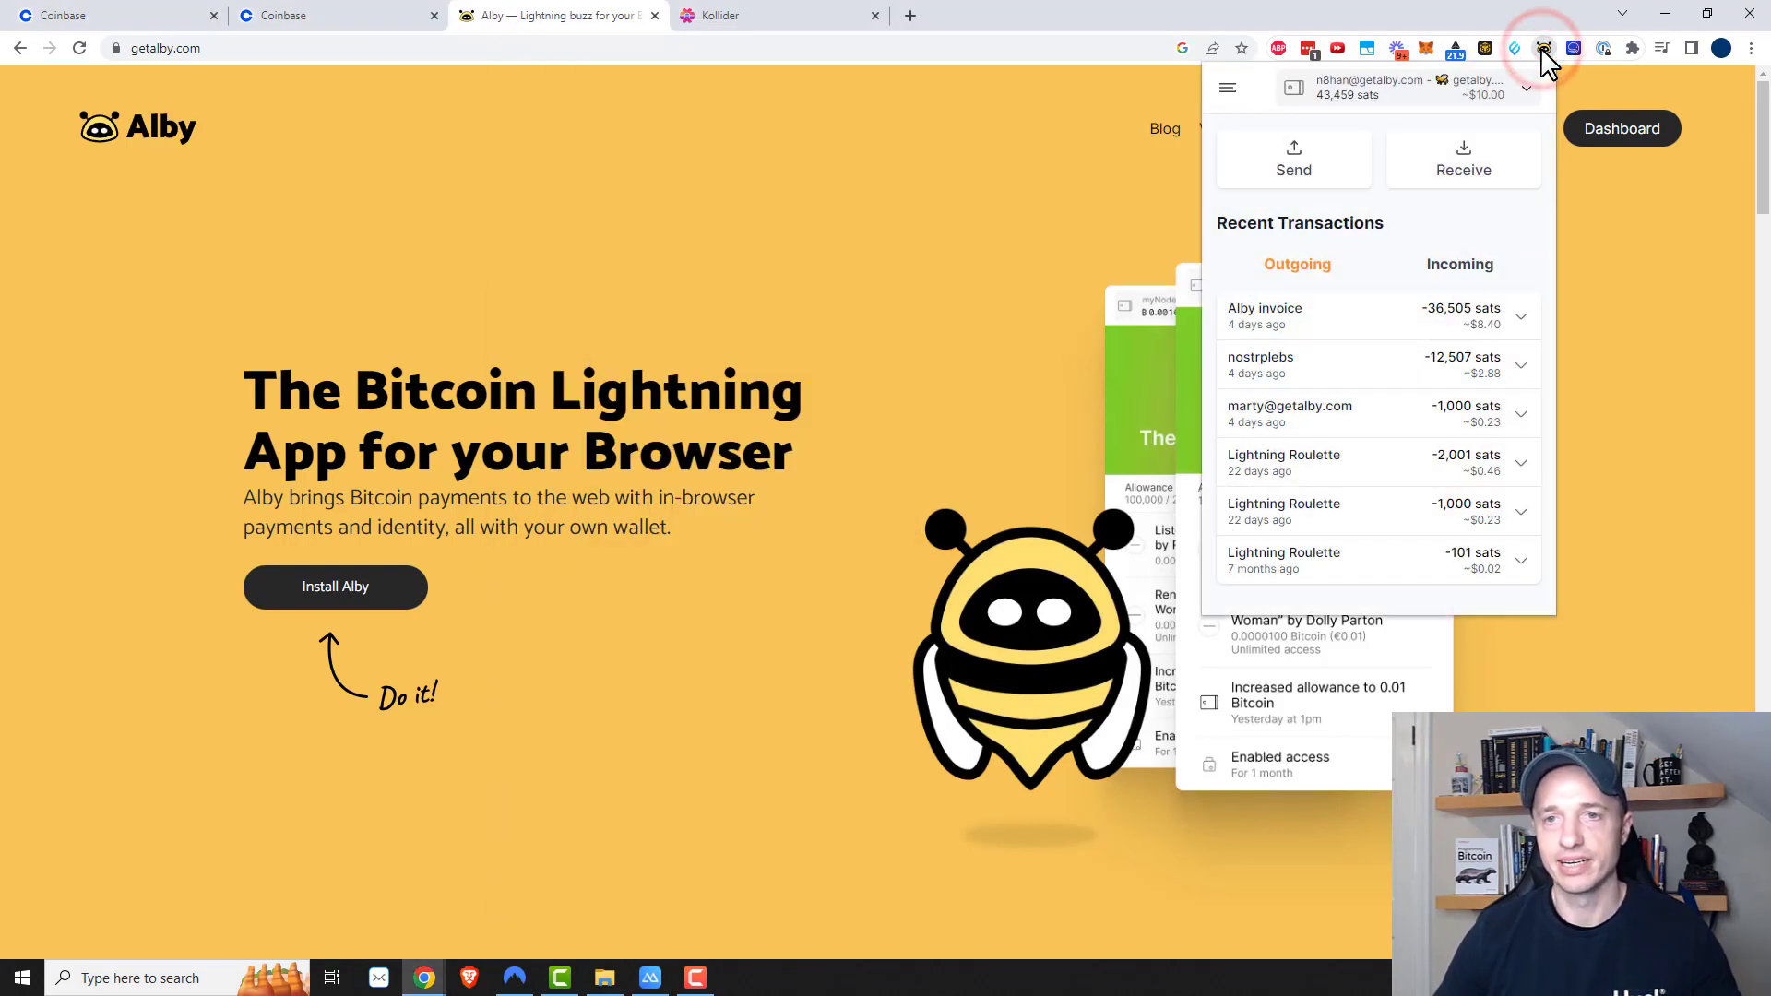
click(1466, 164)
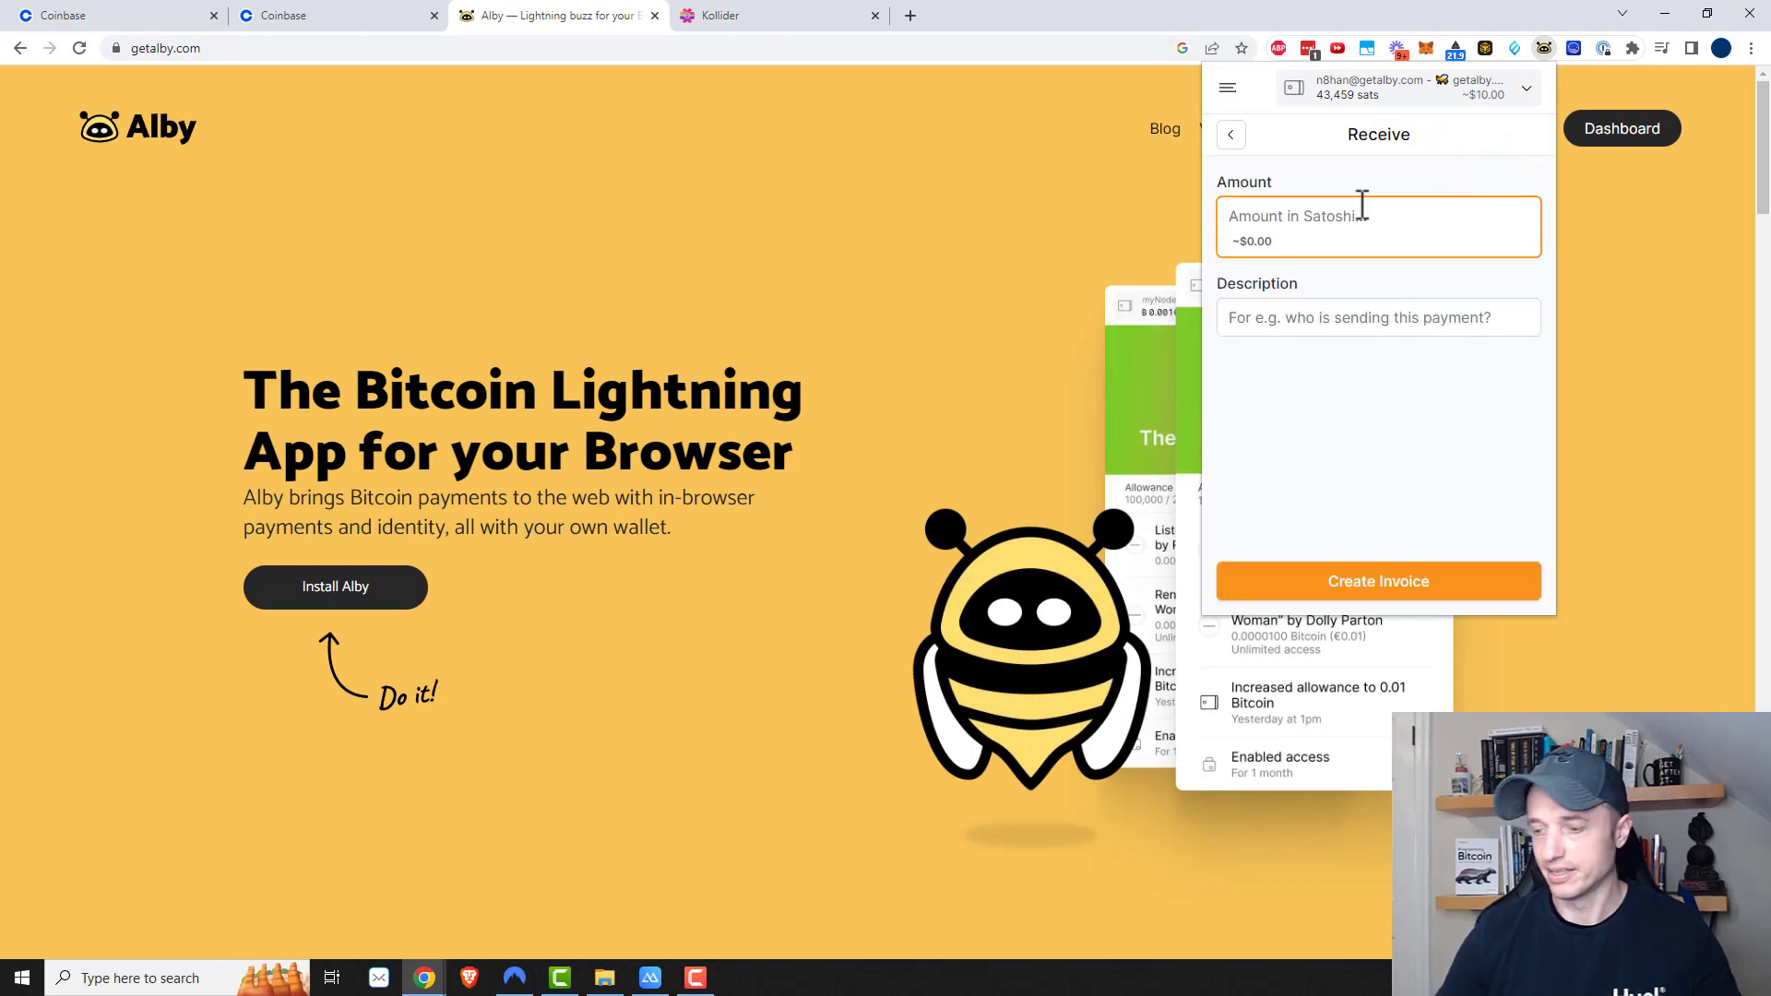
text(10000)
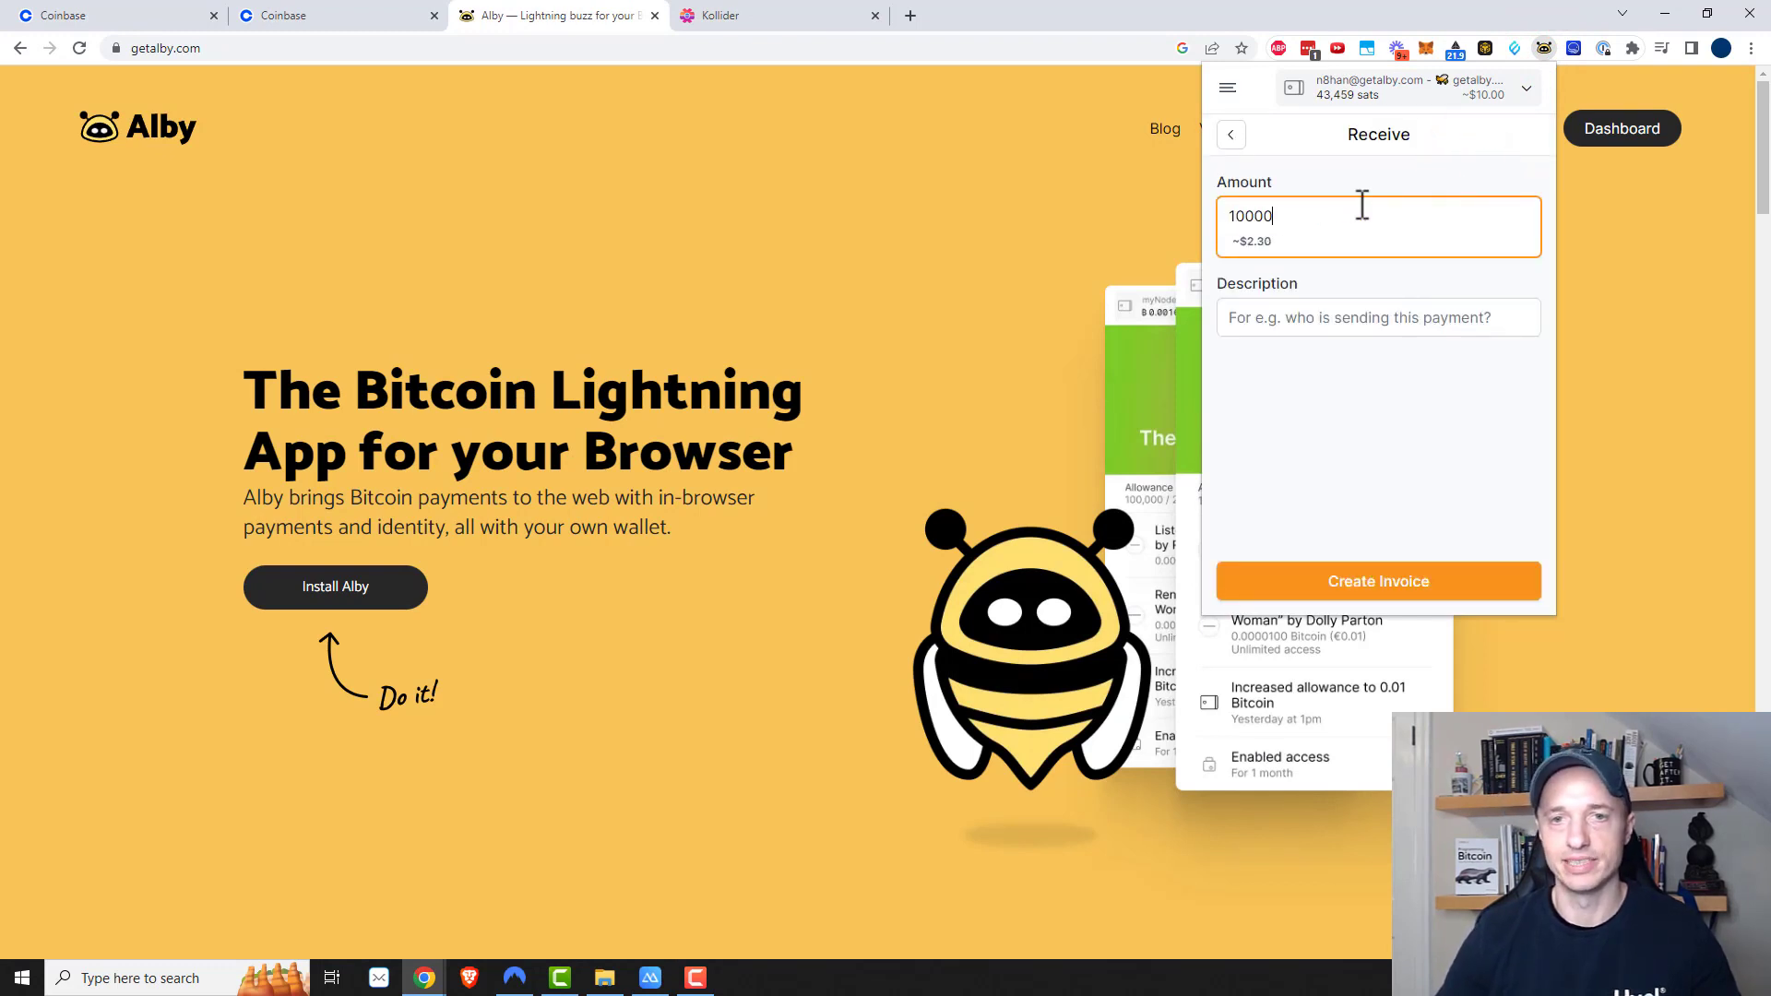
drag(1246, 216, 1274, 216)
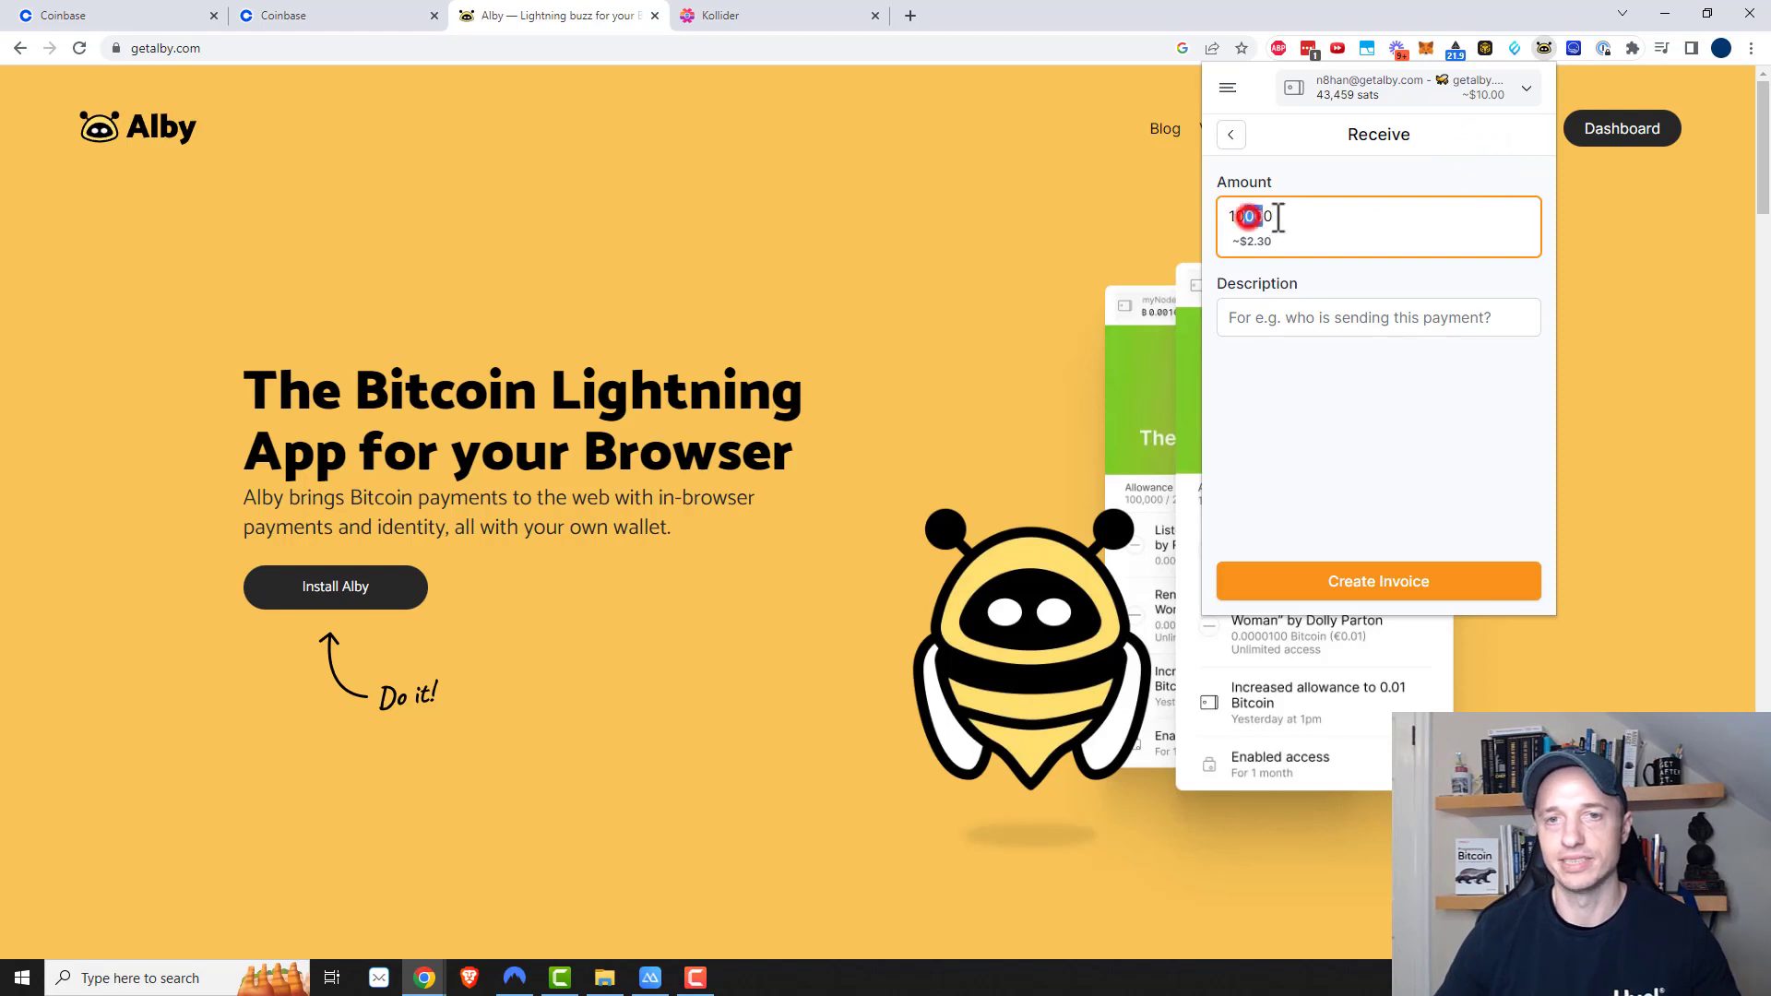
click(1466, 587)
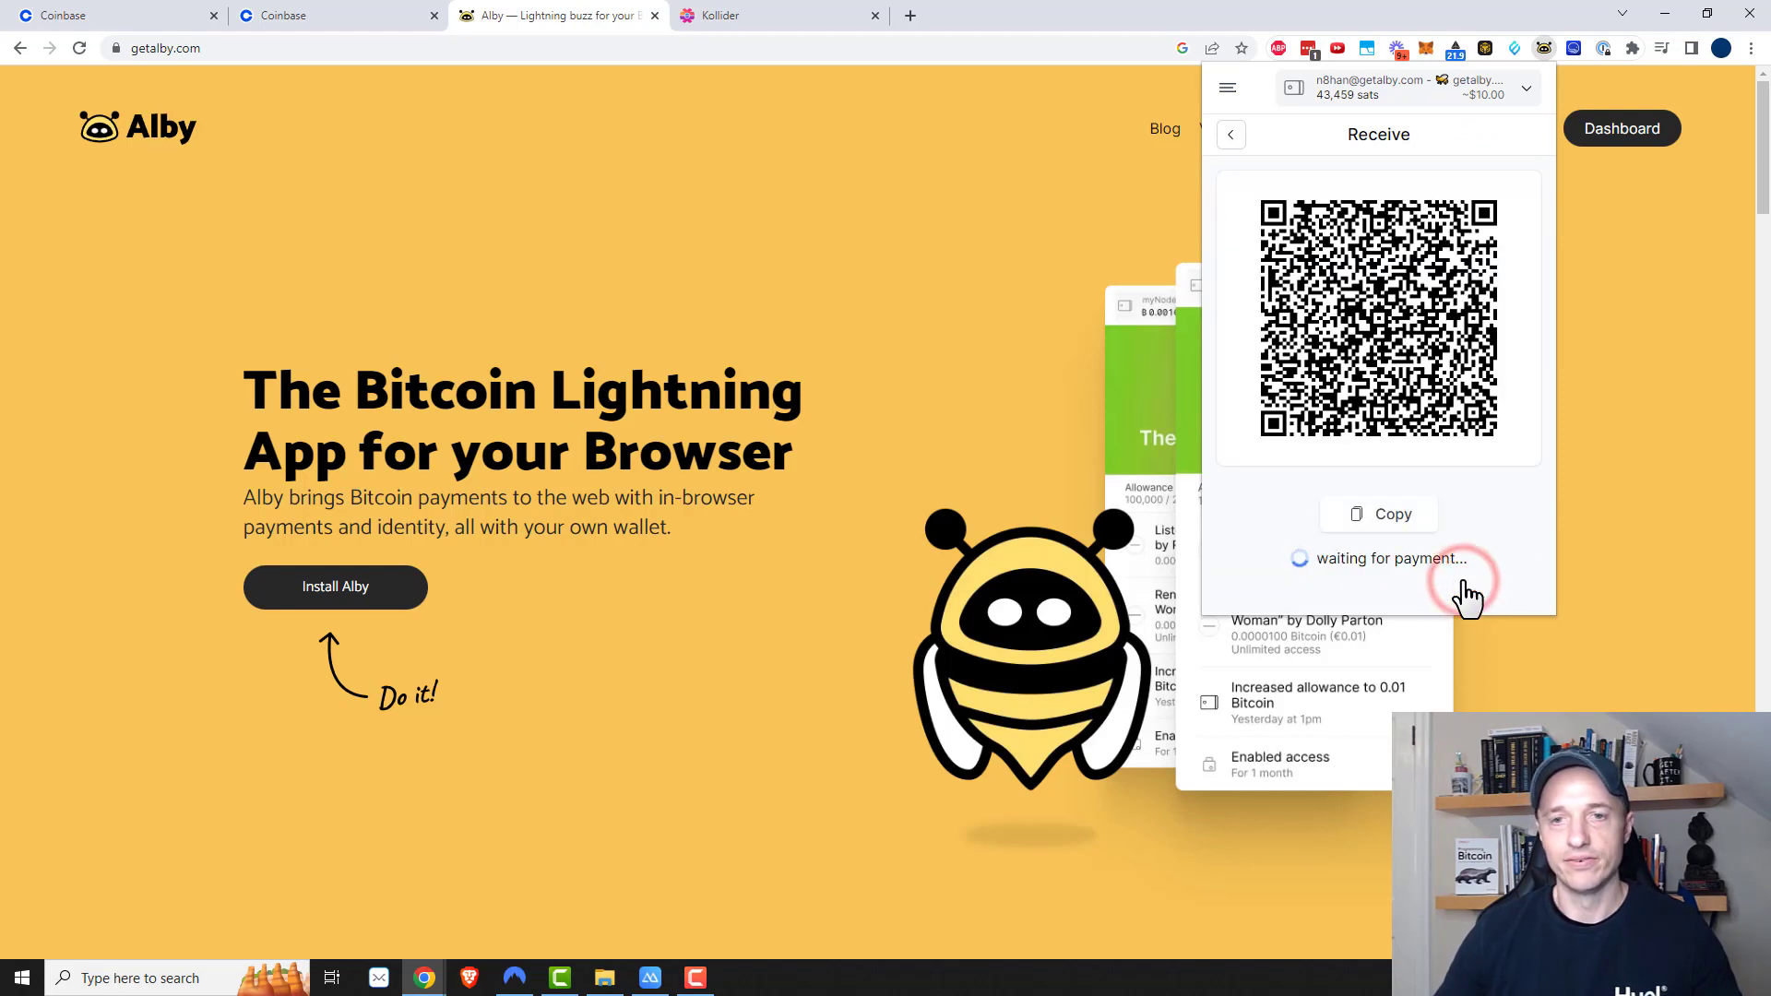
mouse_move(560, 977)
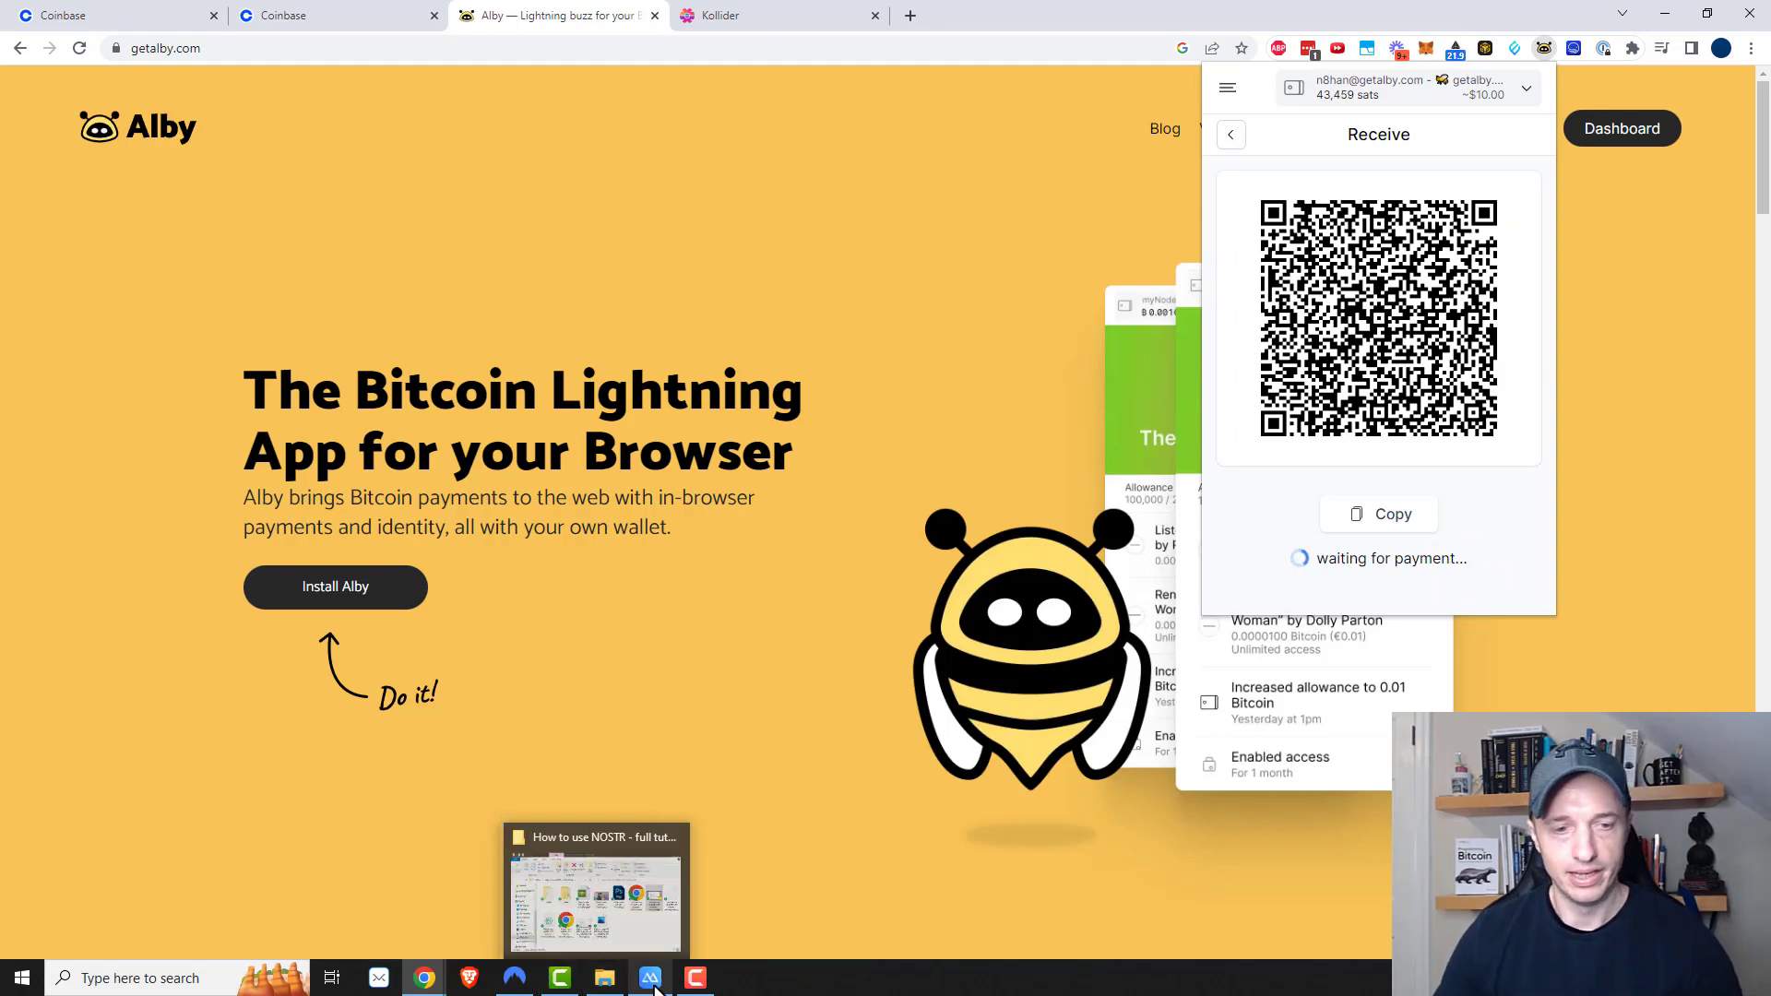
Scan the Alby invoice with Cash App and confirm the $2.31 payment.
mouse_move(650, 977)
click(655, 905)
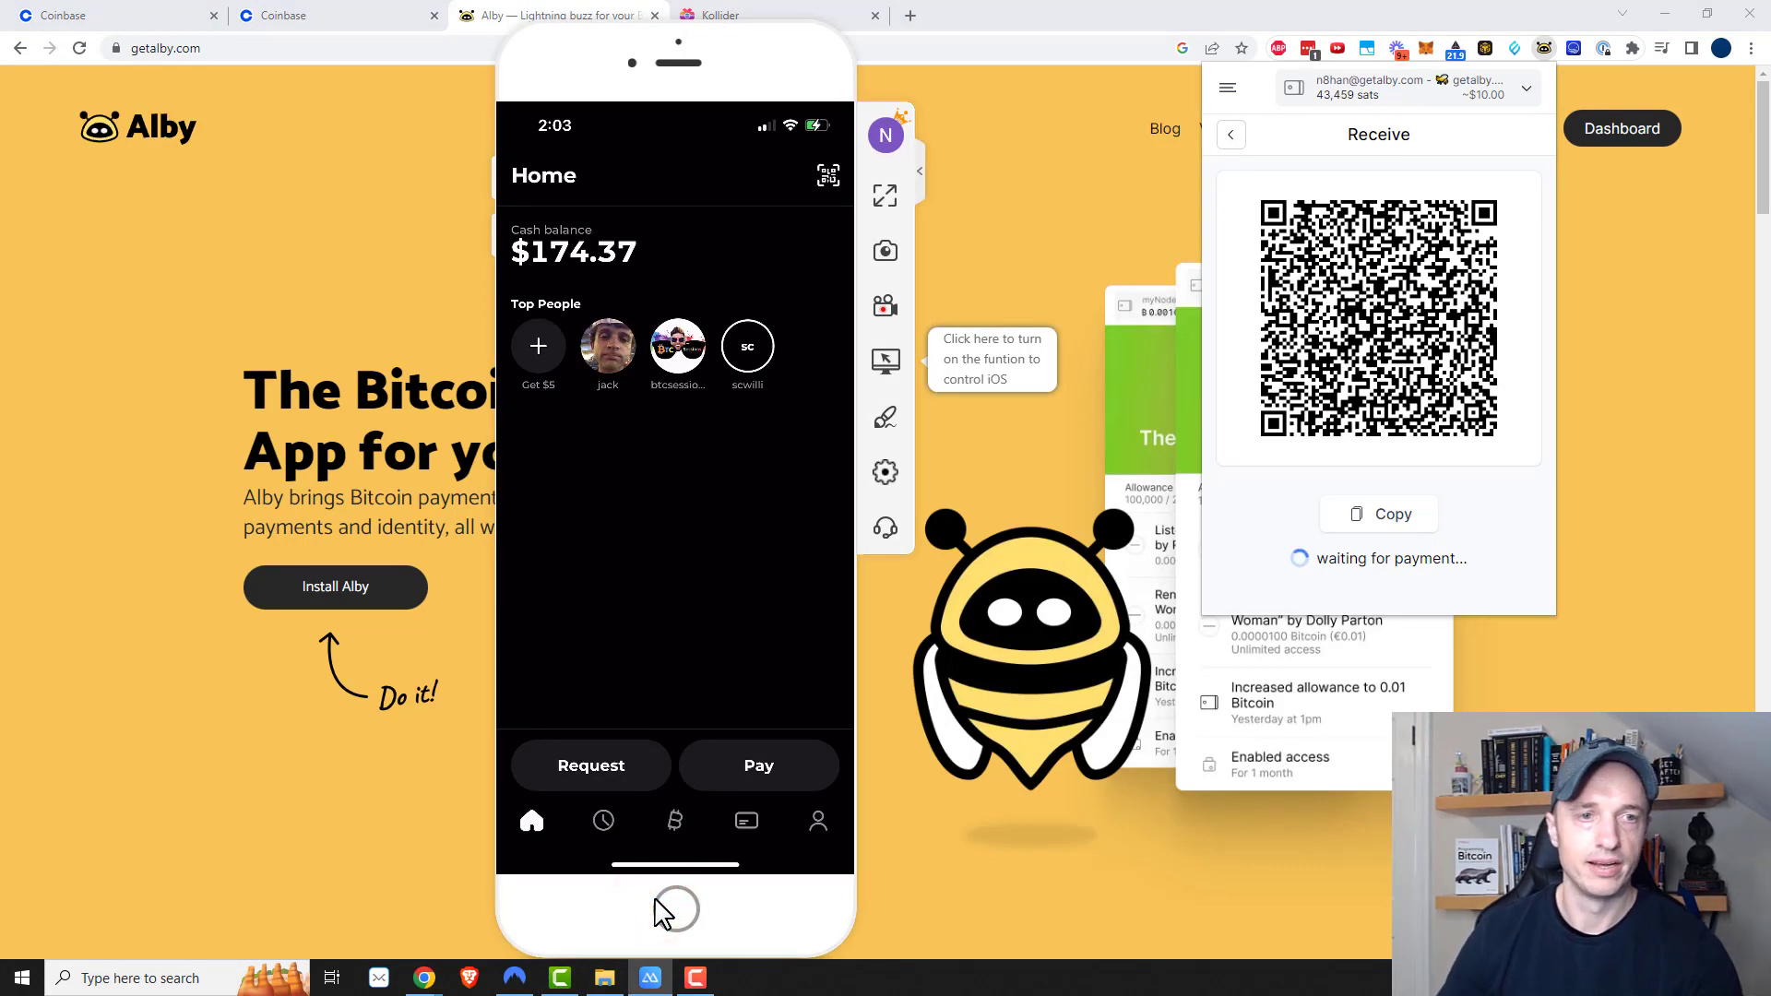
click(827, 176)
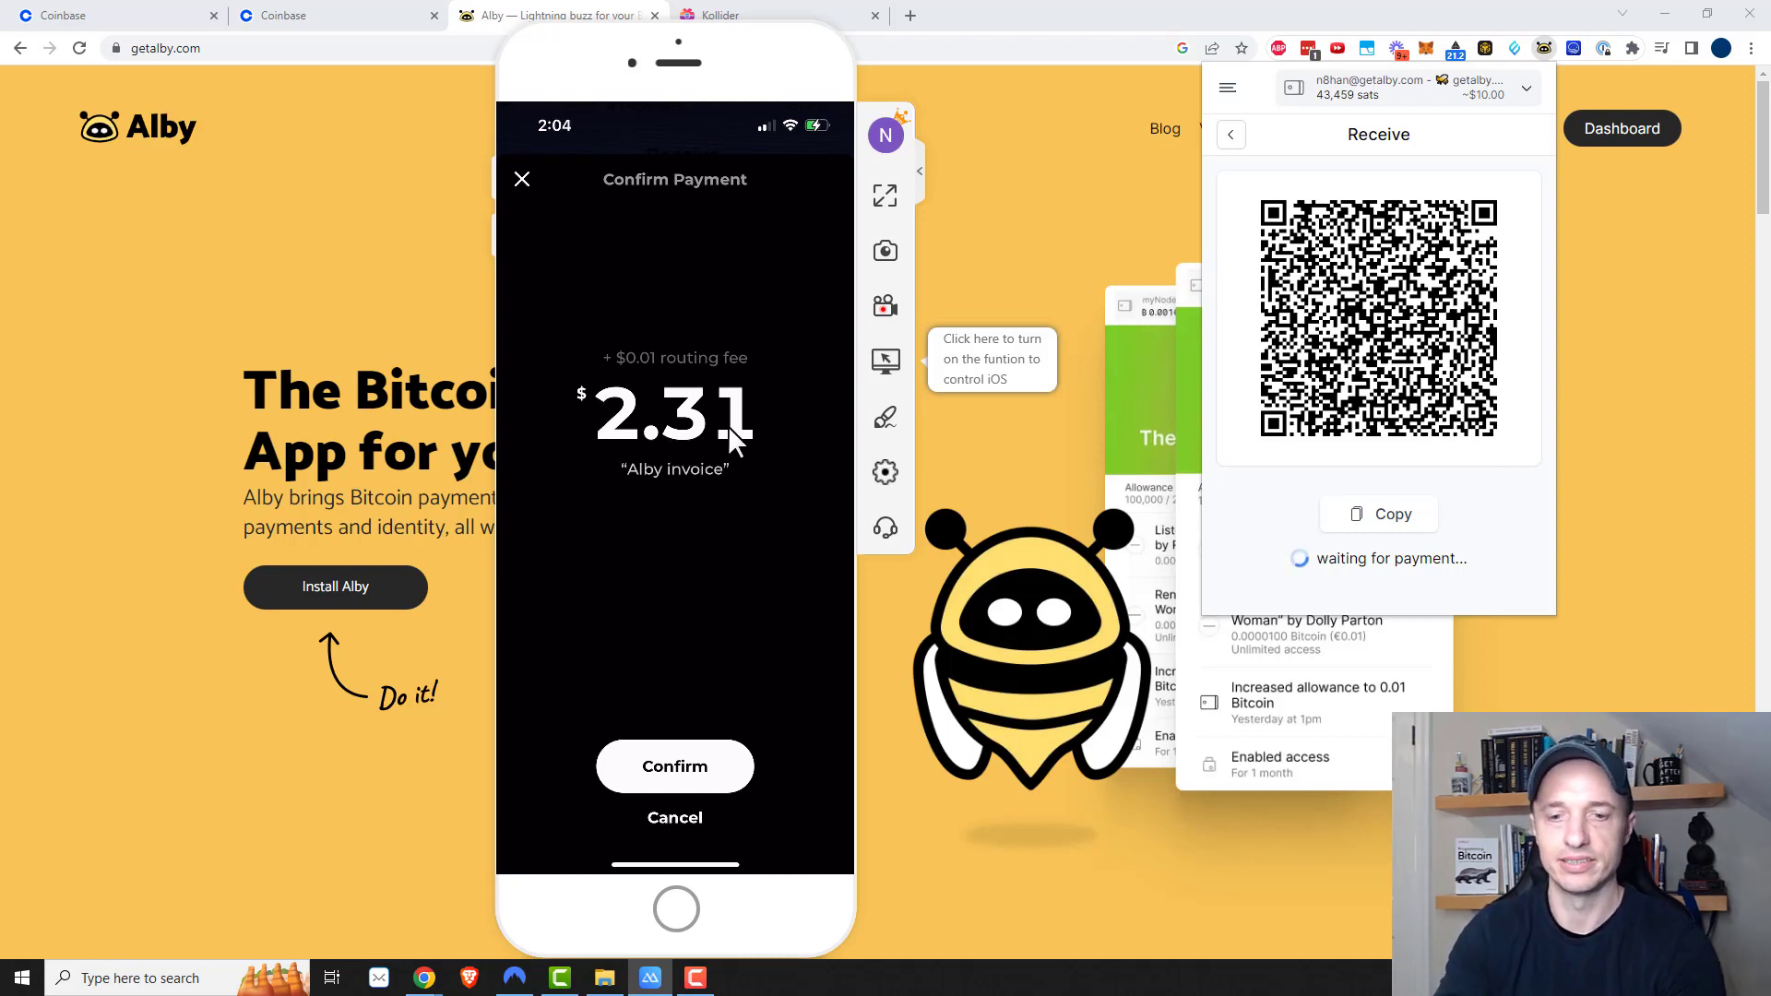
click(708, 766)
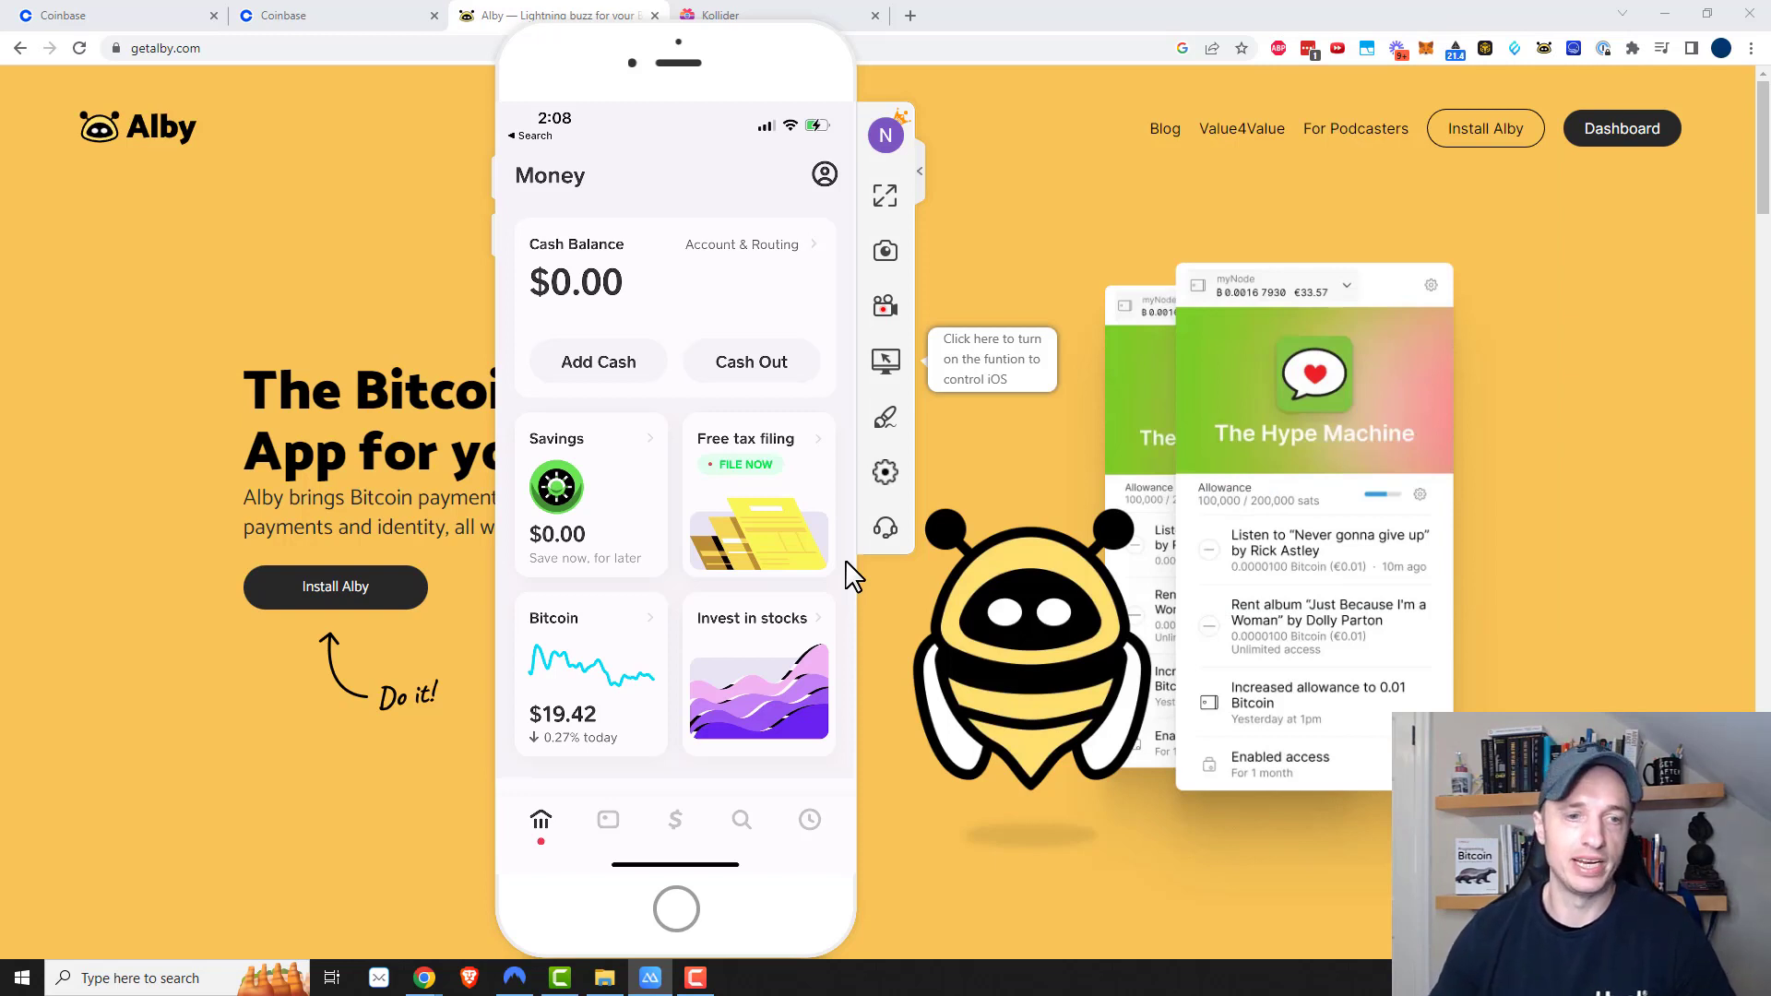
Open Cash App's Bitcoin details ($19.42, 0.00084431 BTC) and preview the Buy options.
click(568, 627)
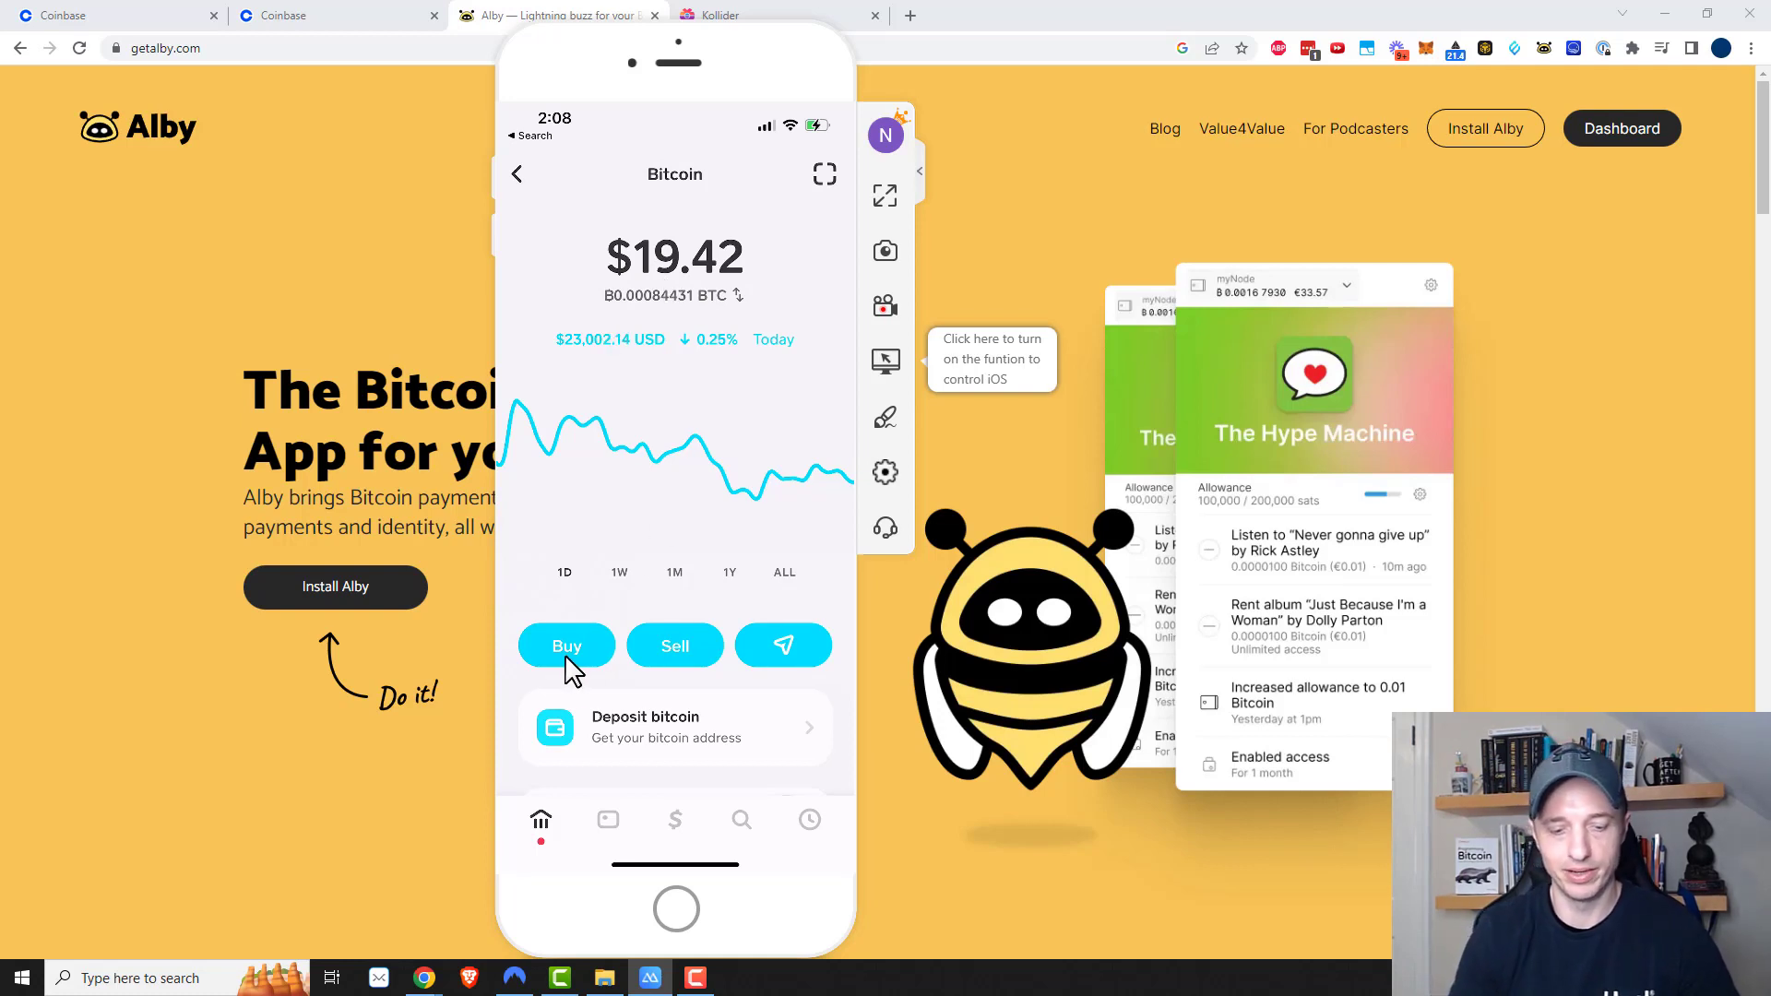
click(564, 648)
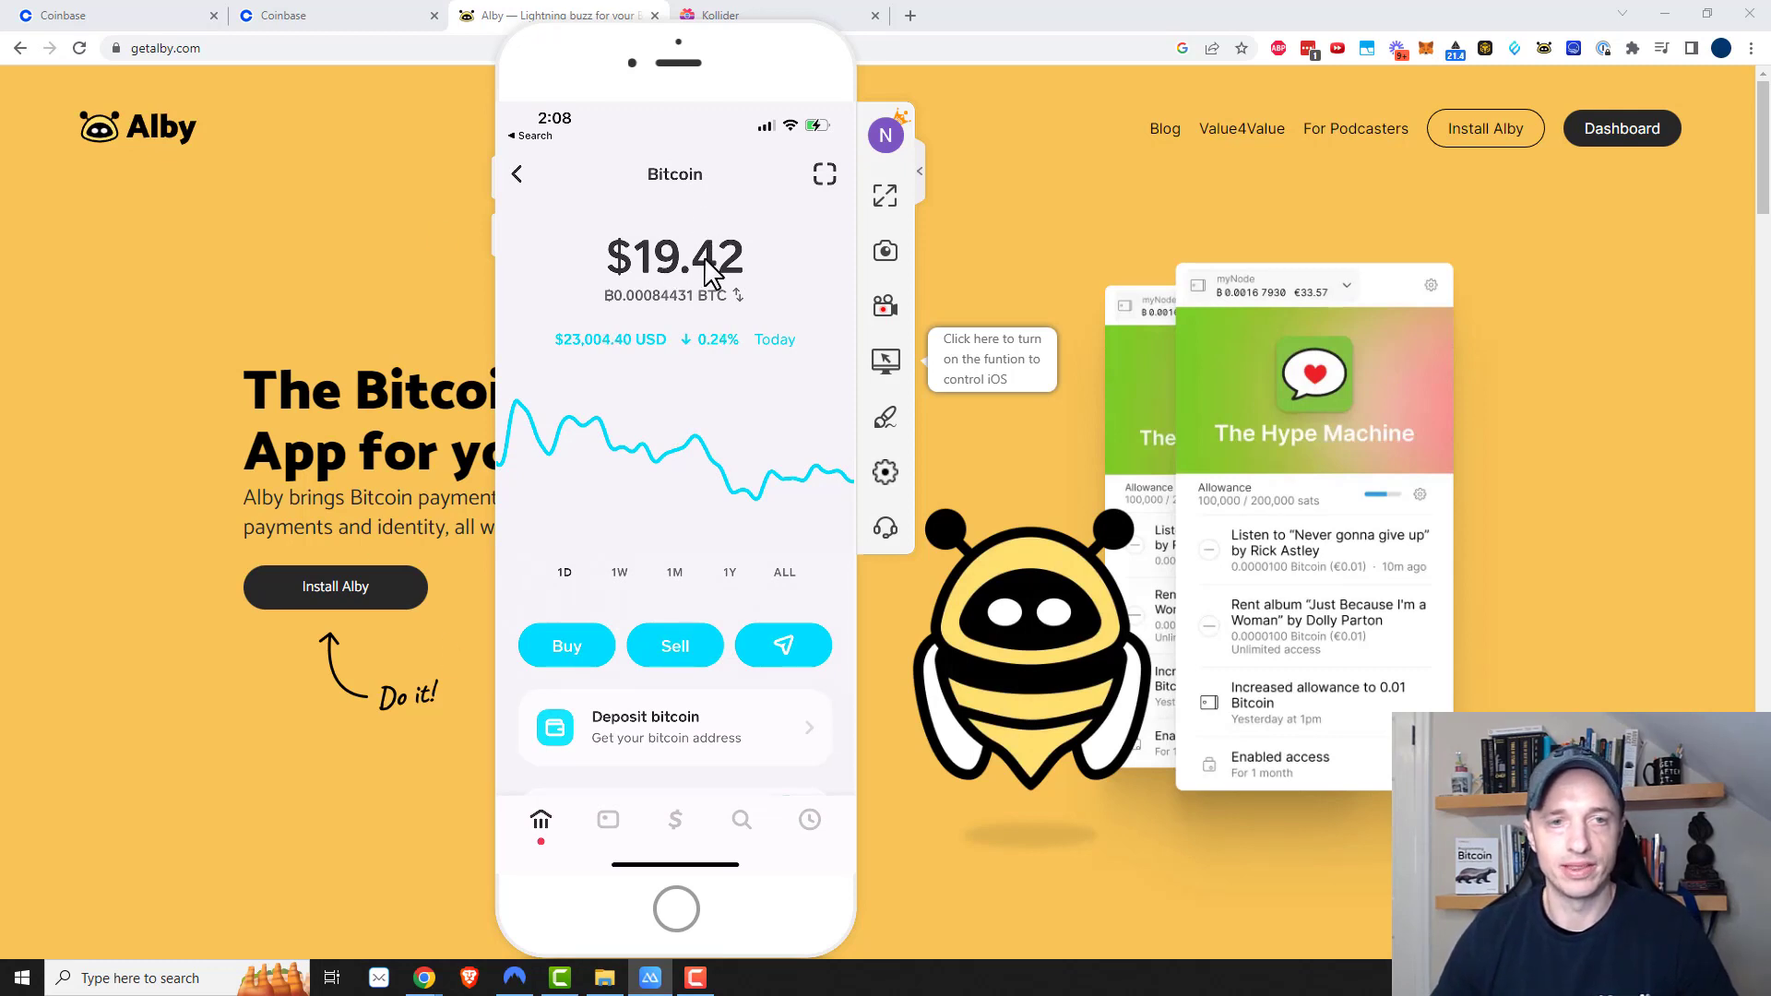
Generate a second 10000-sat Alby receive invoice with its QR code.
click(1545, 50)
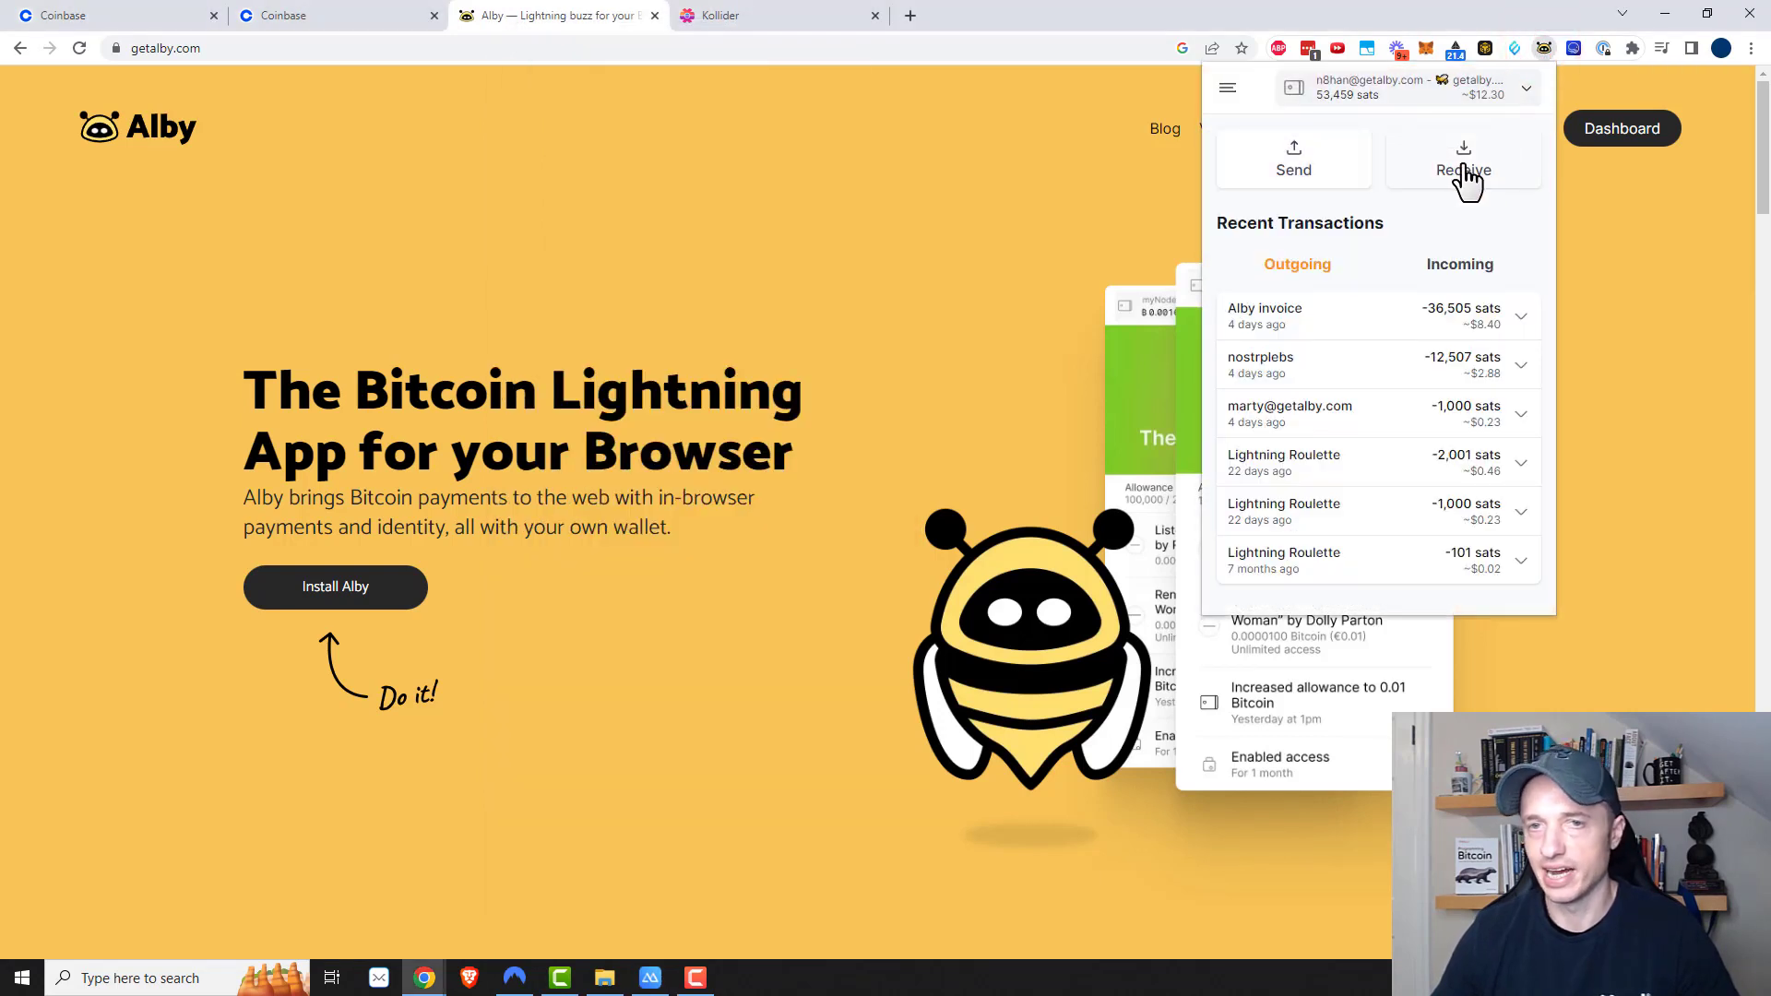
click(1466, 159)
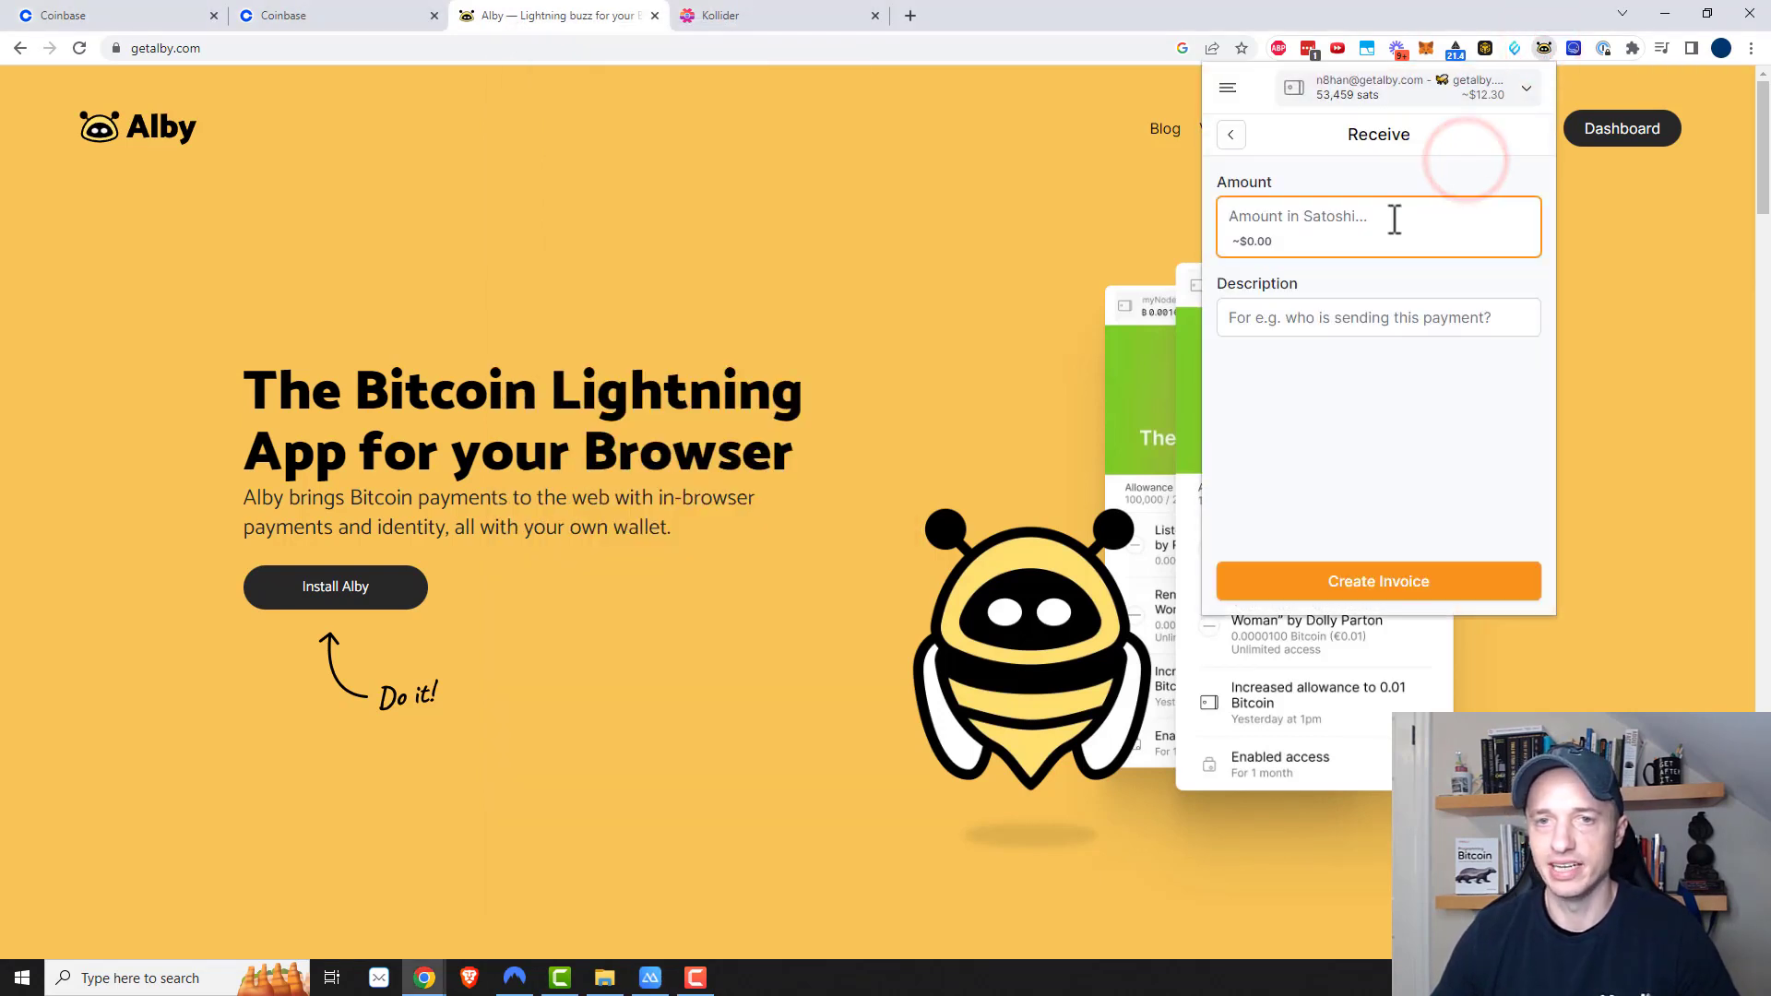
click(1391, 218)
text(10000)
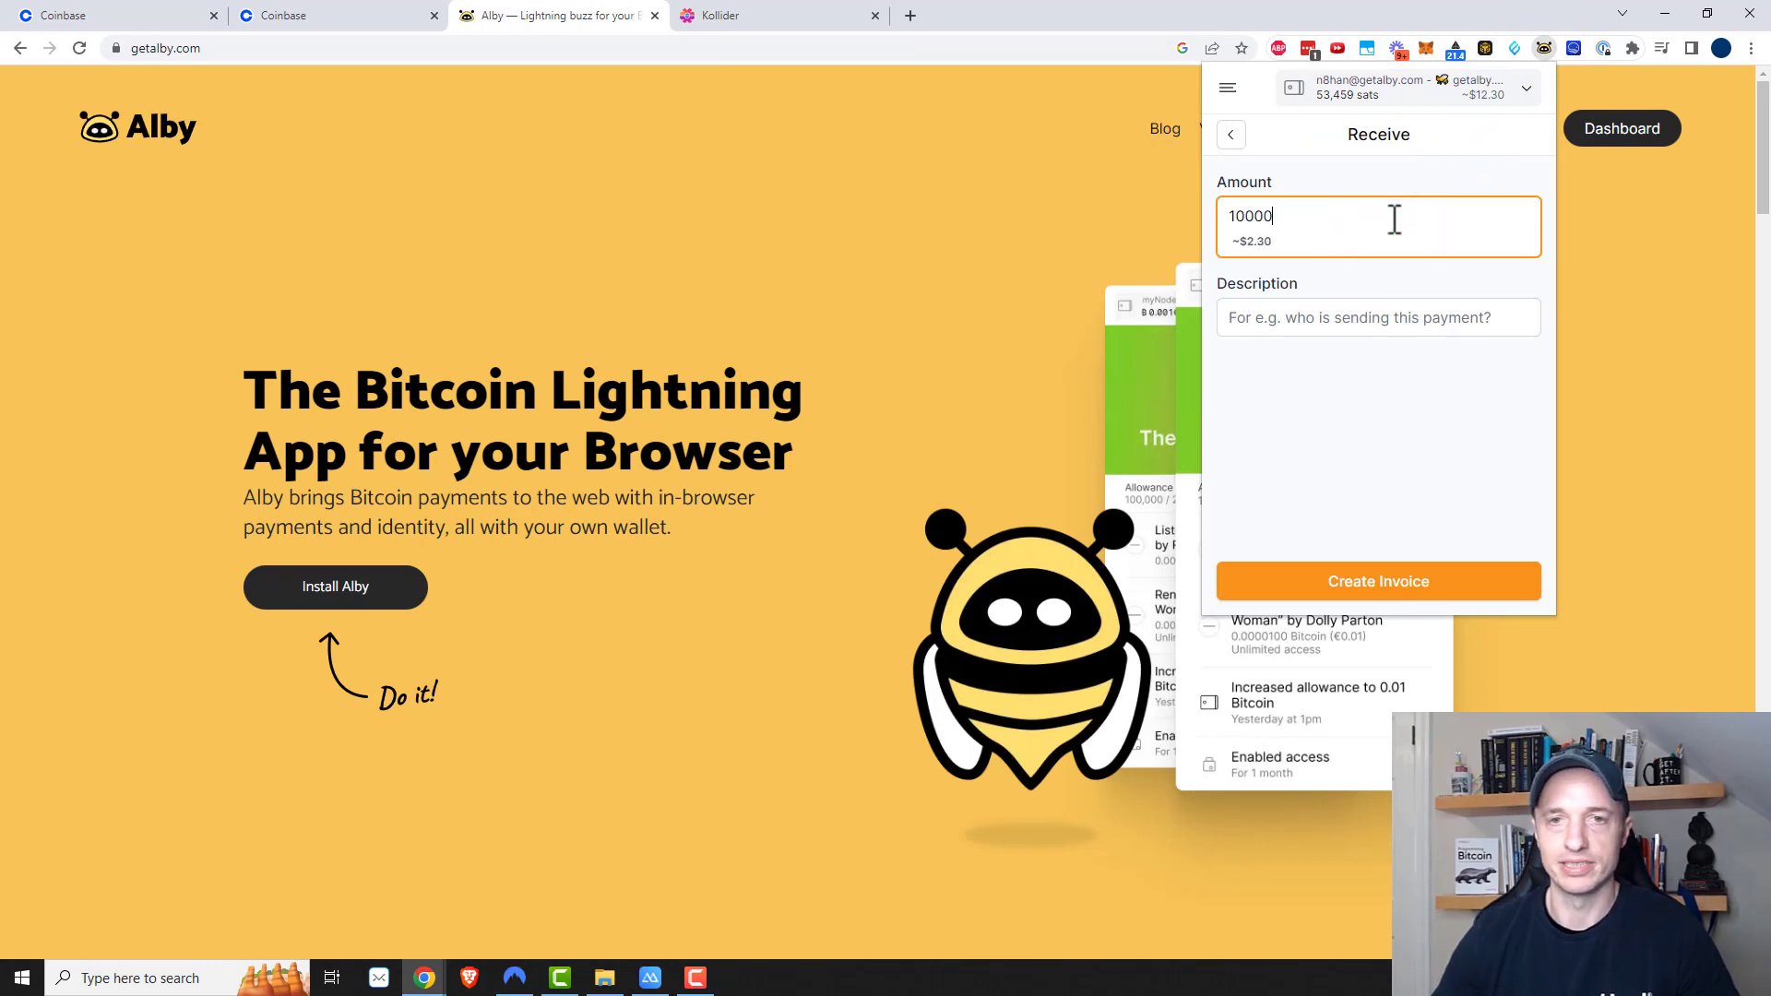
click(1412, 587)
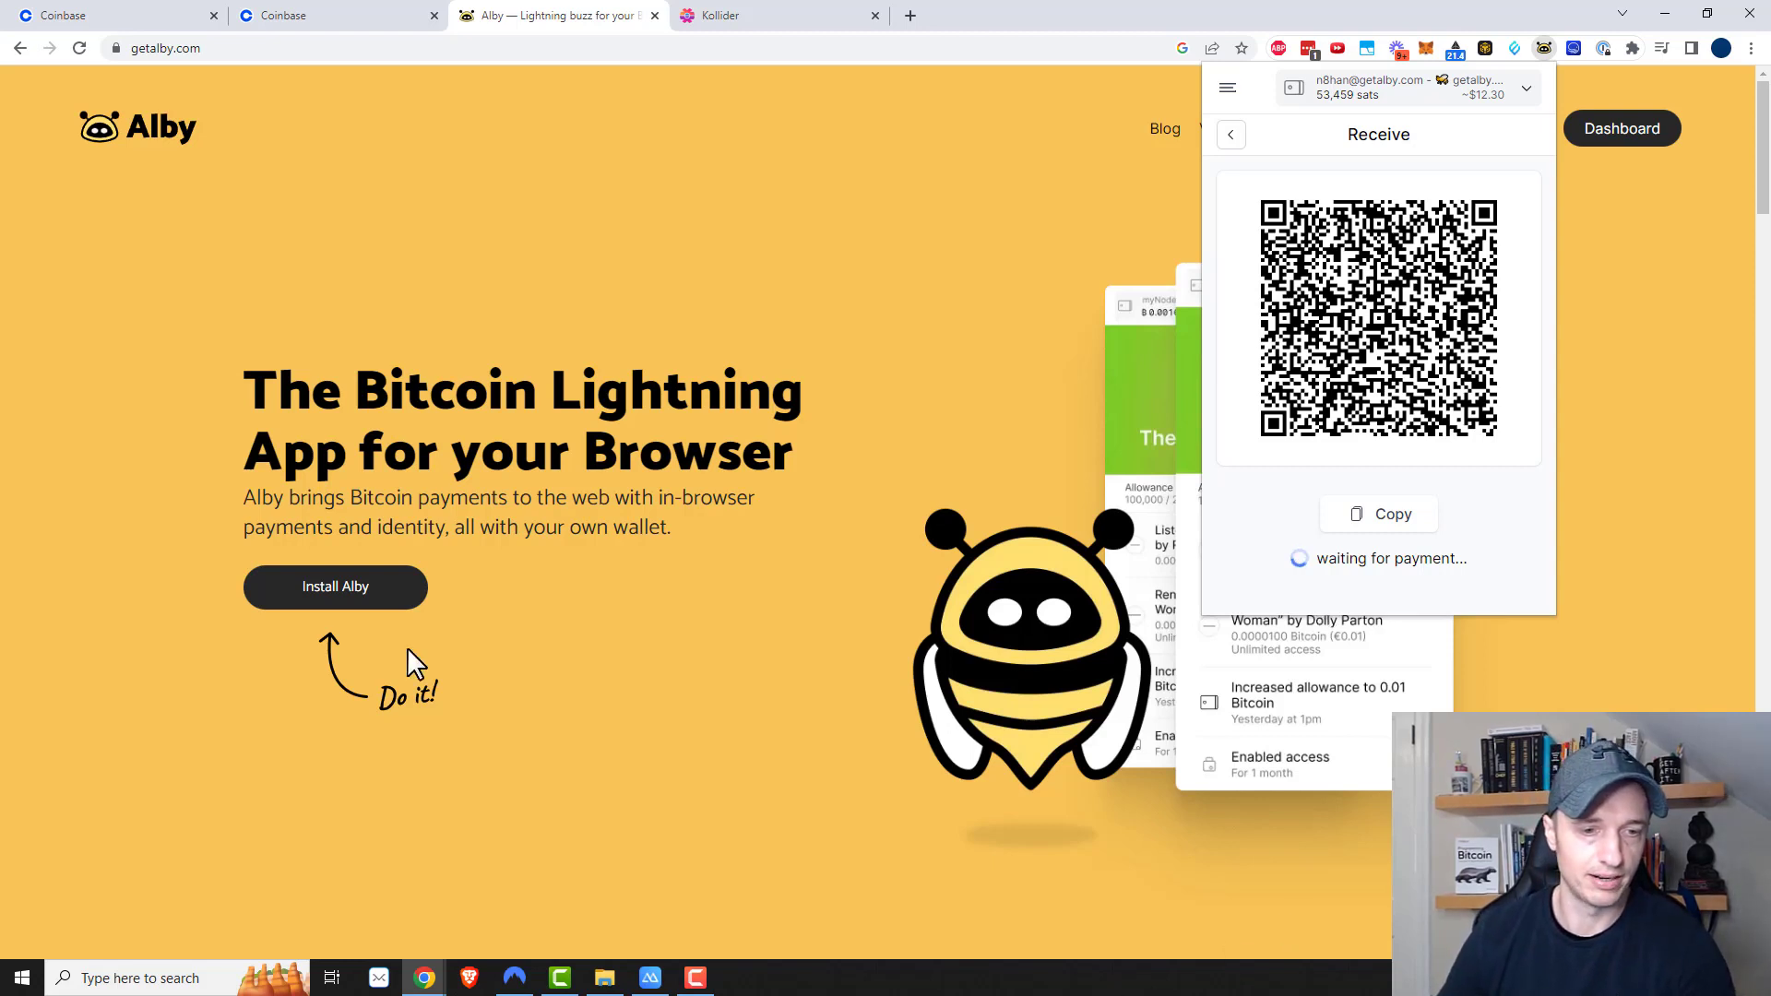
Scan the second invoice in Cash App and pay 0.0001 BTC ($2.30), raising Alby to 63,459 sats.
mouse_move(650, 978)
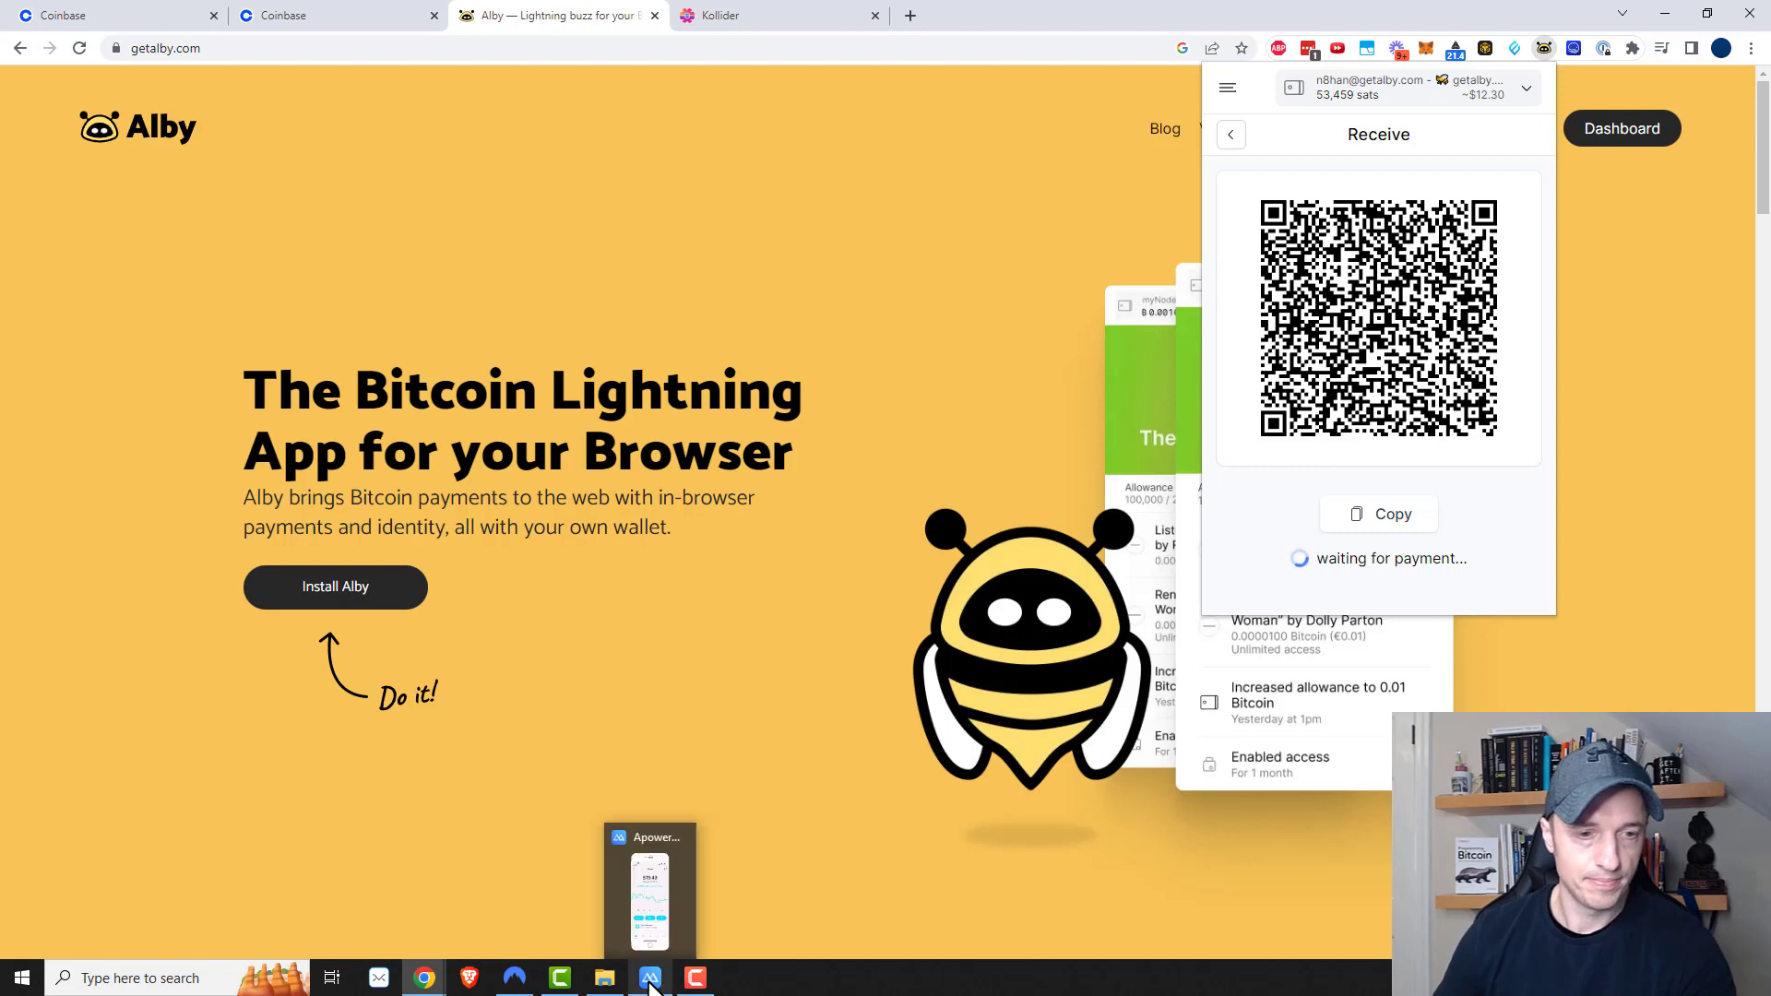
click(659, 913)
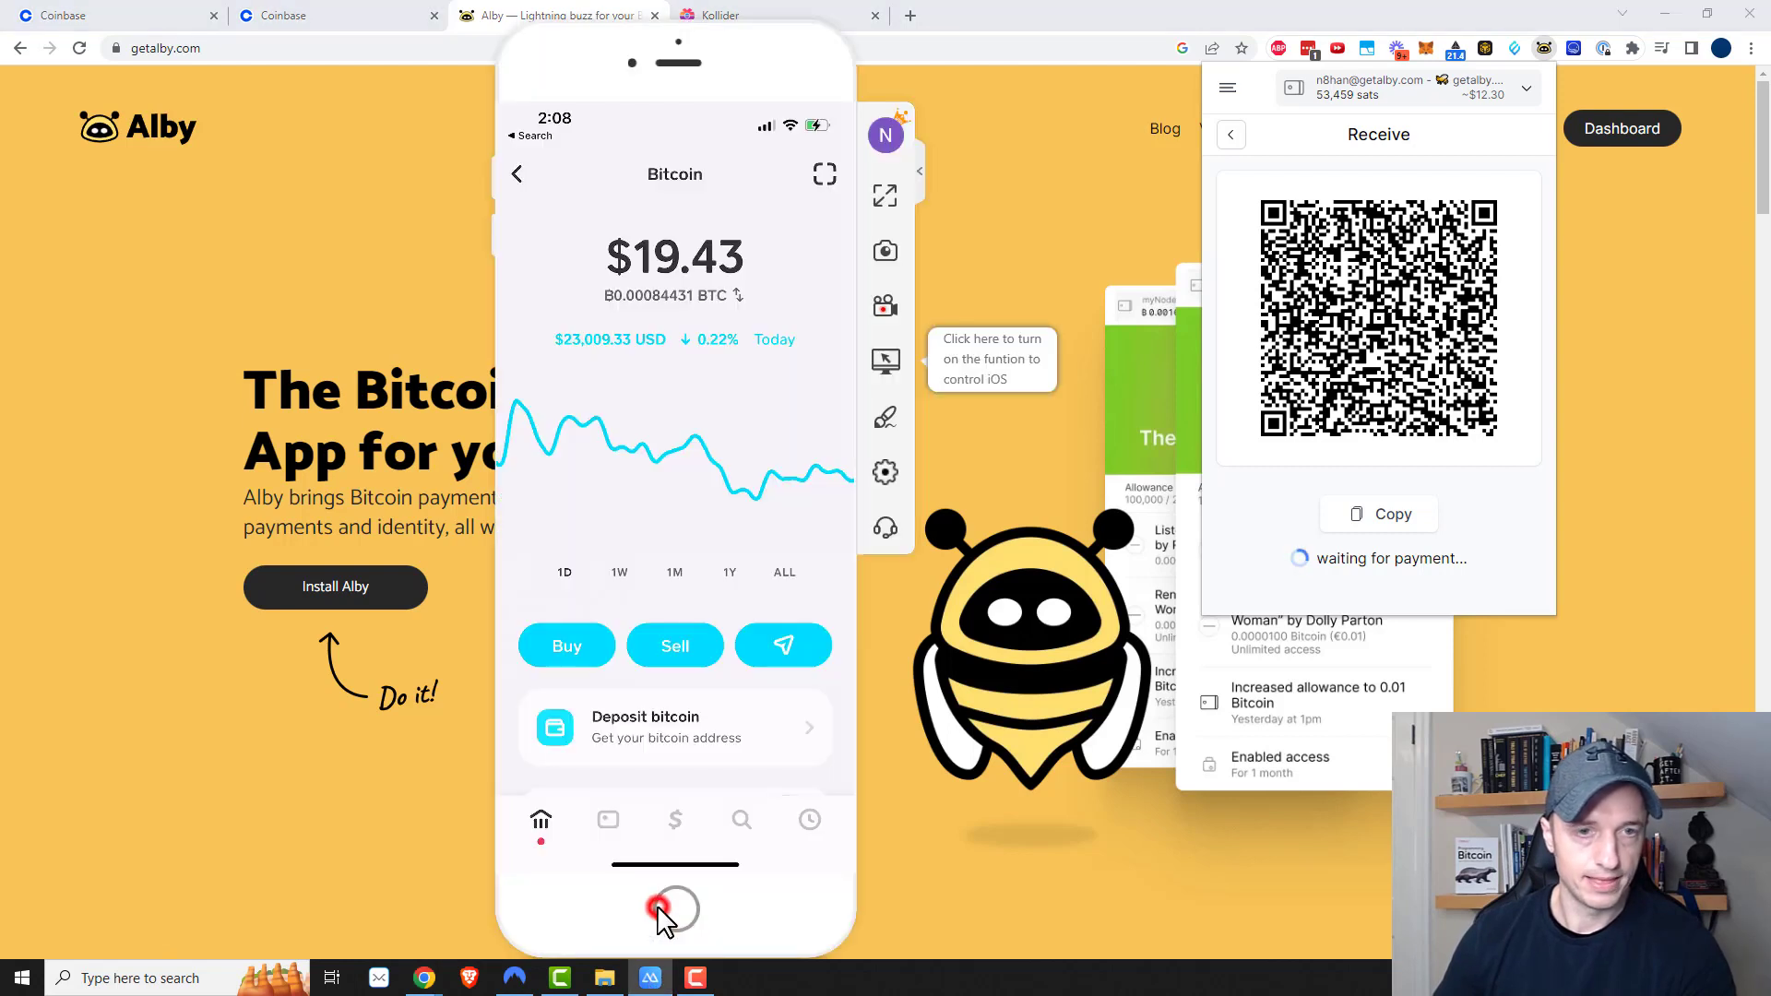
click(825, 176)
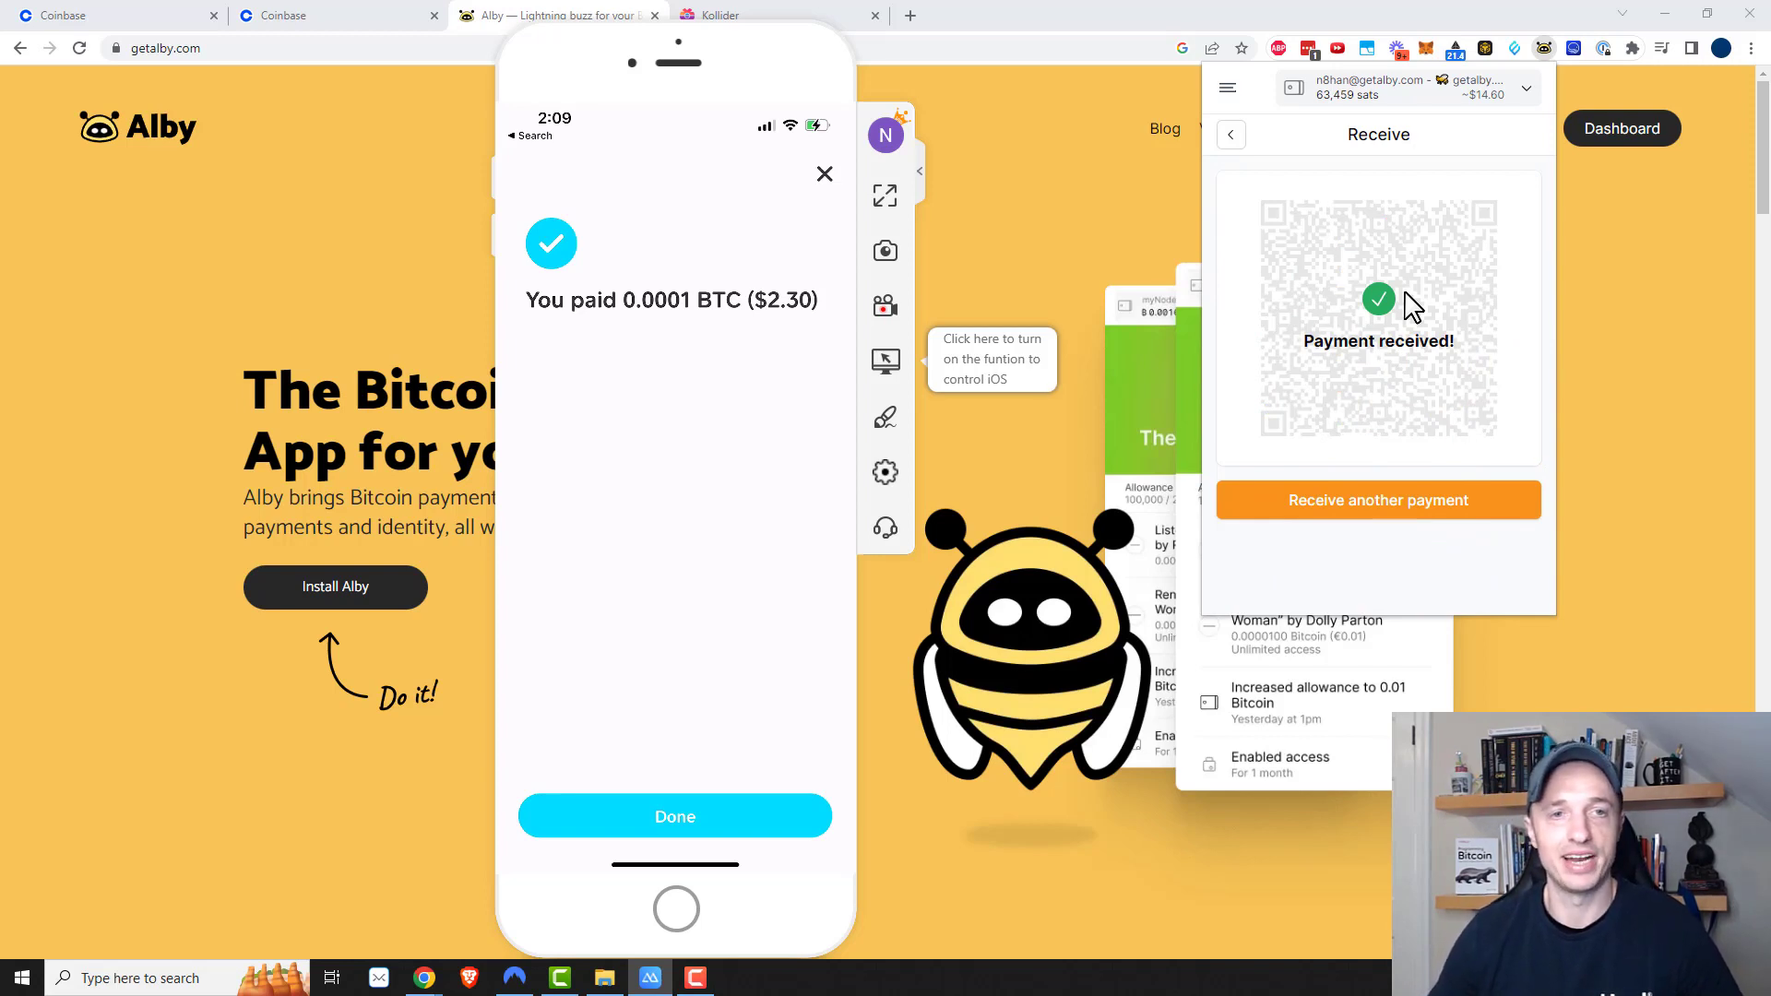
Dismiss the Alby popup and return to the mirrored phone showing a 0-sat Lightning wallet.
click(1168, 9)
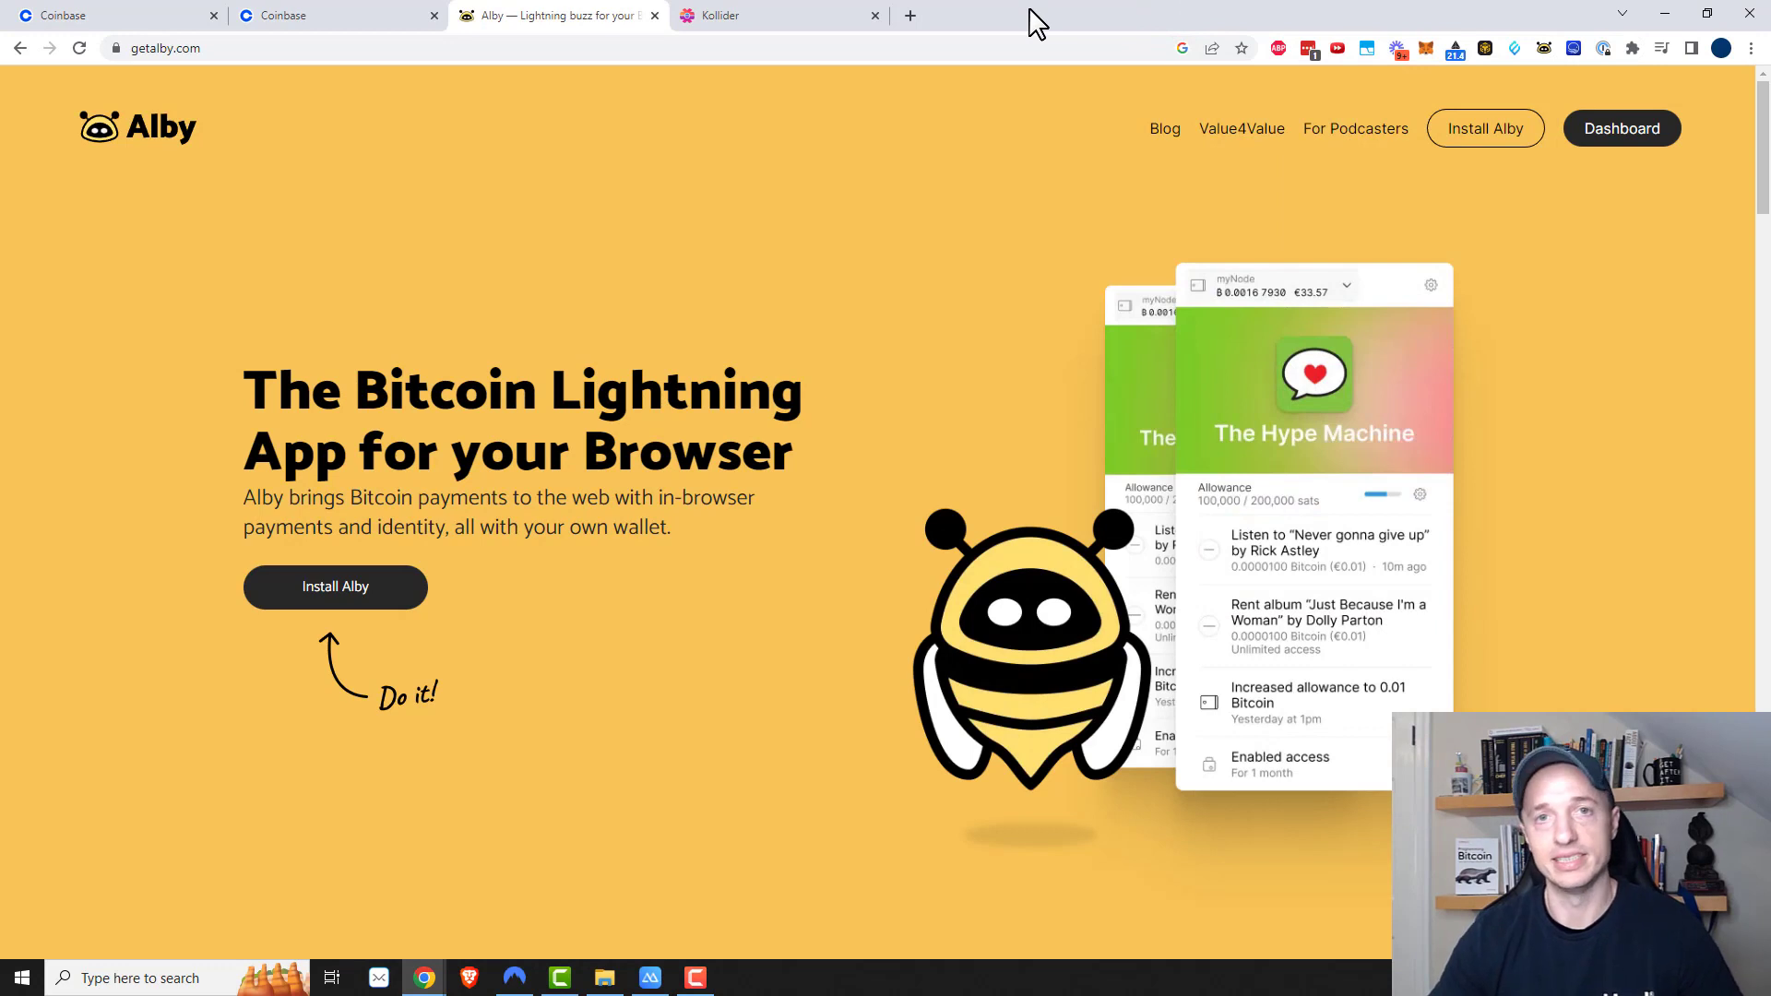
key(alt+Tab)
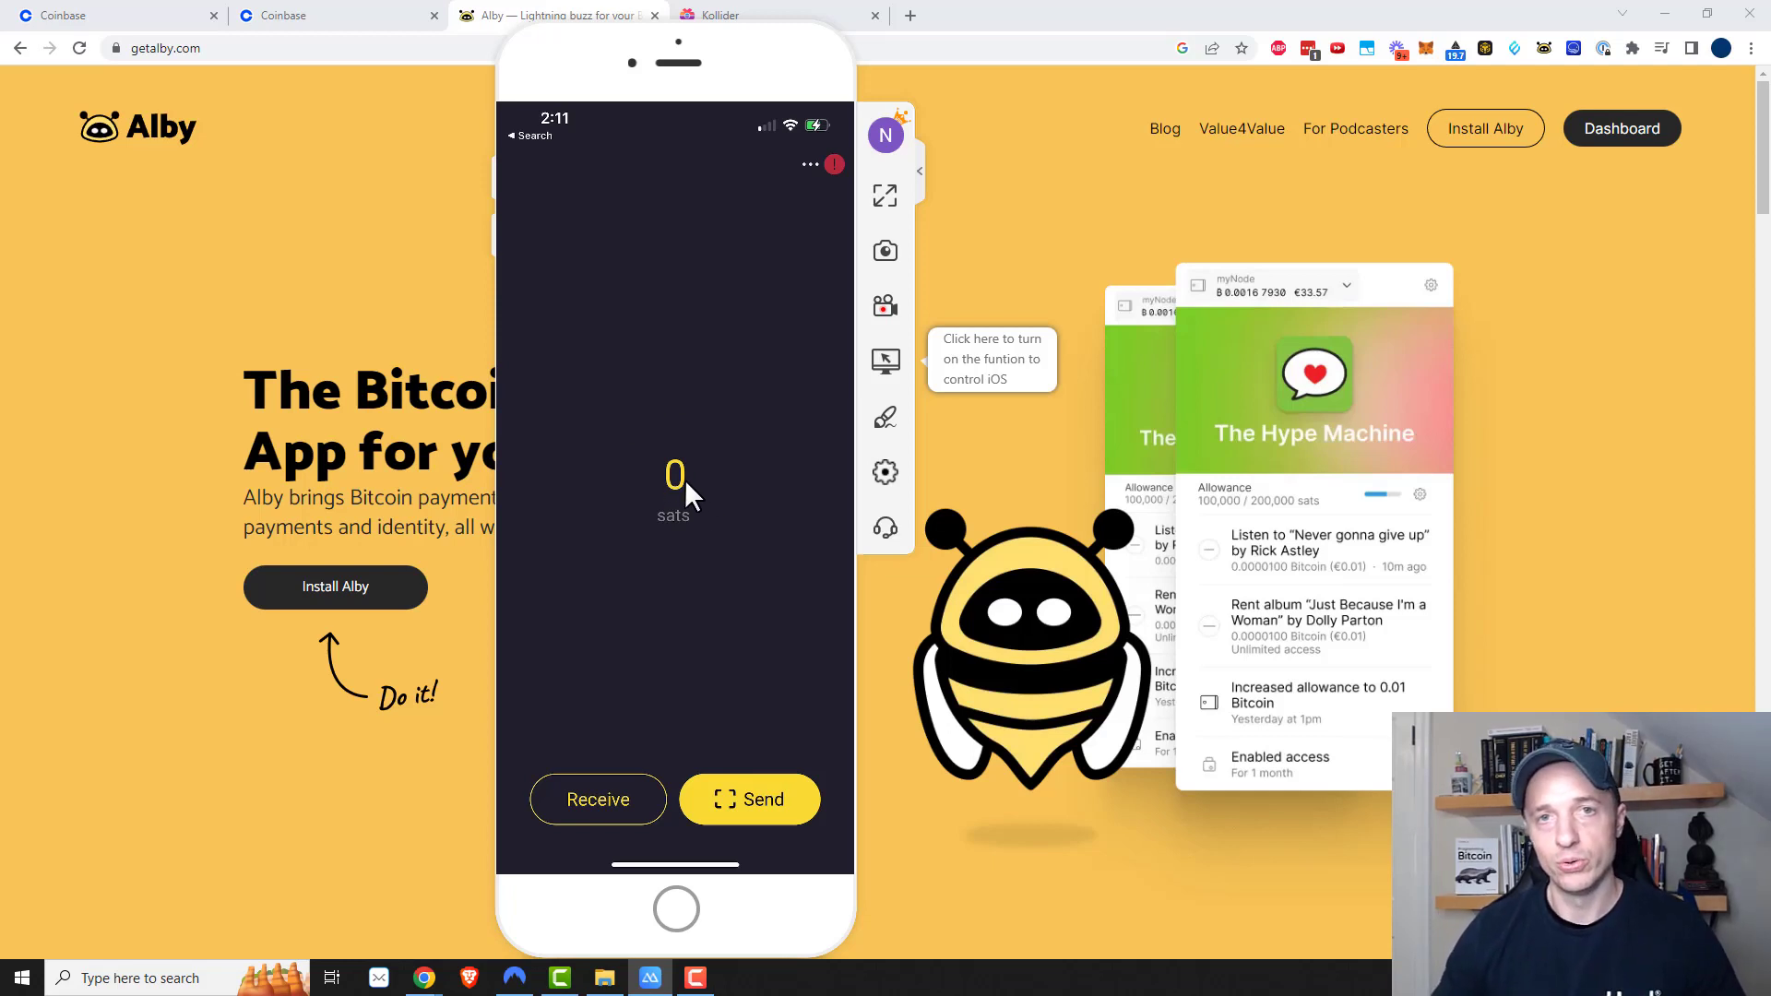
Show the Wallet of Satoshi Lightning receive QR, then its on-chain Bitcoin address with 0.5% fee.
click(594, 799)
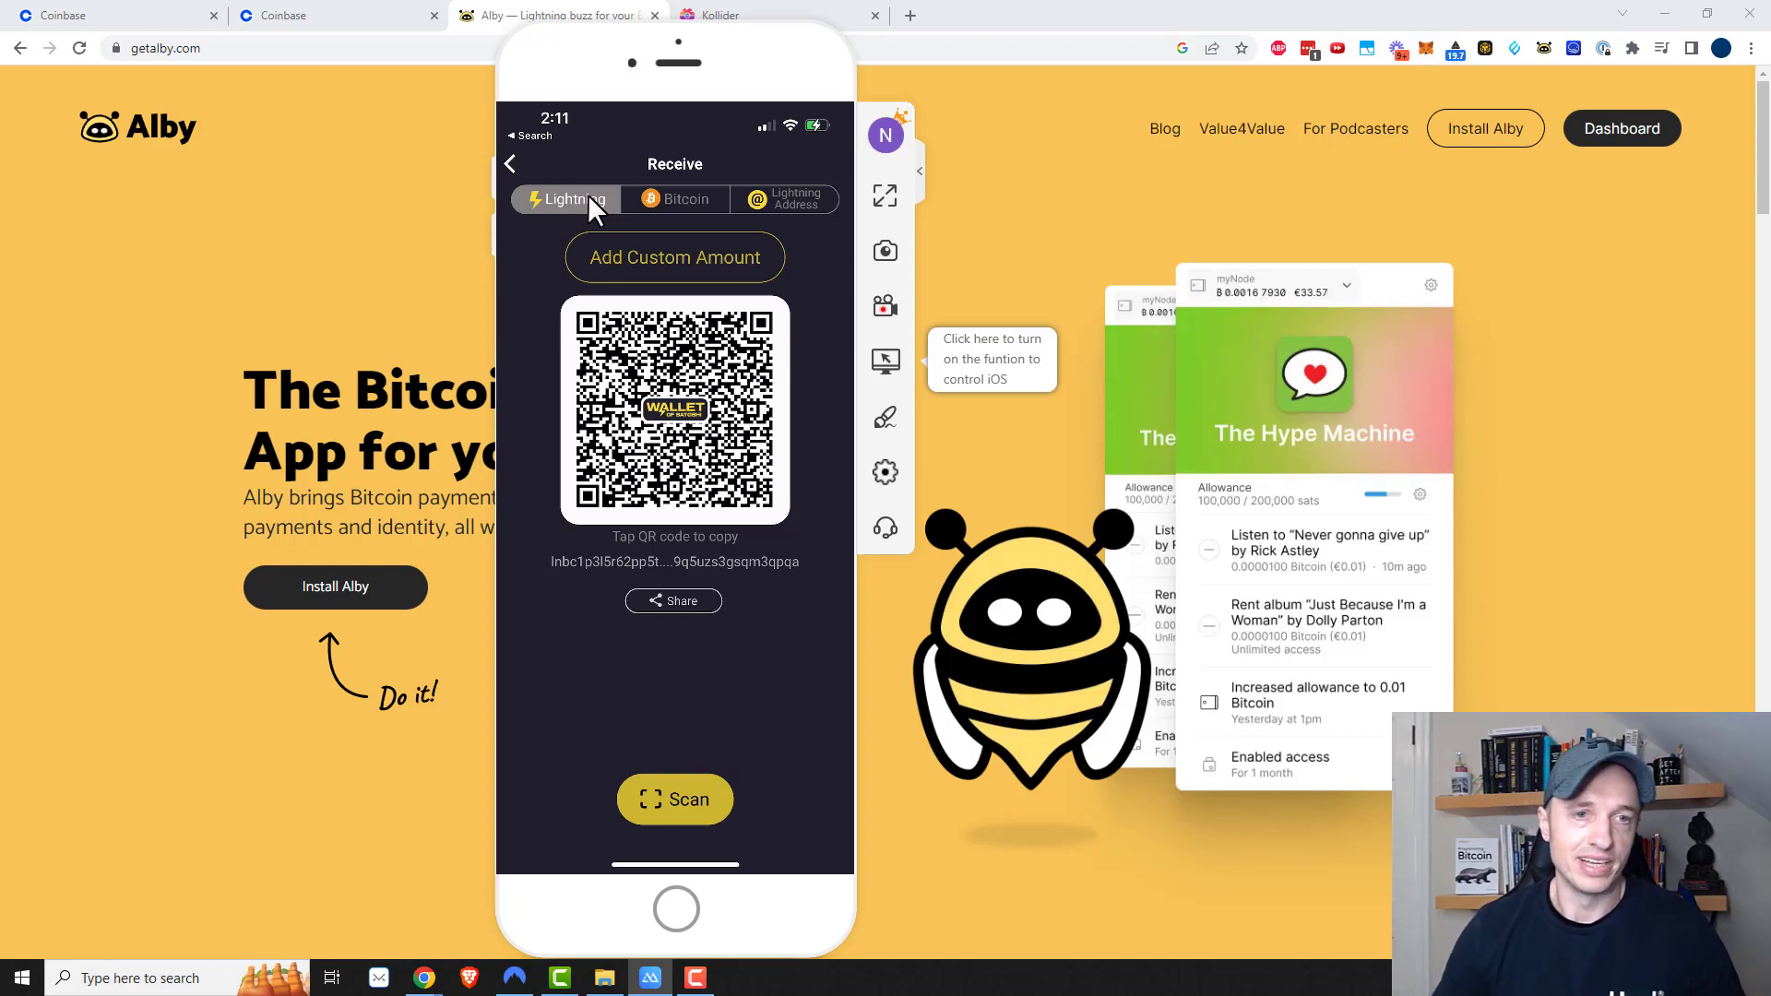
click(689, 201)
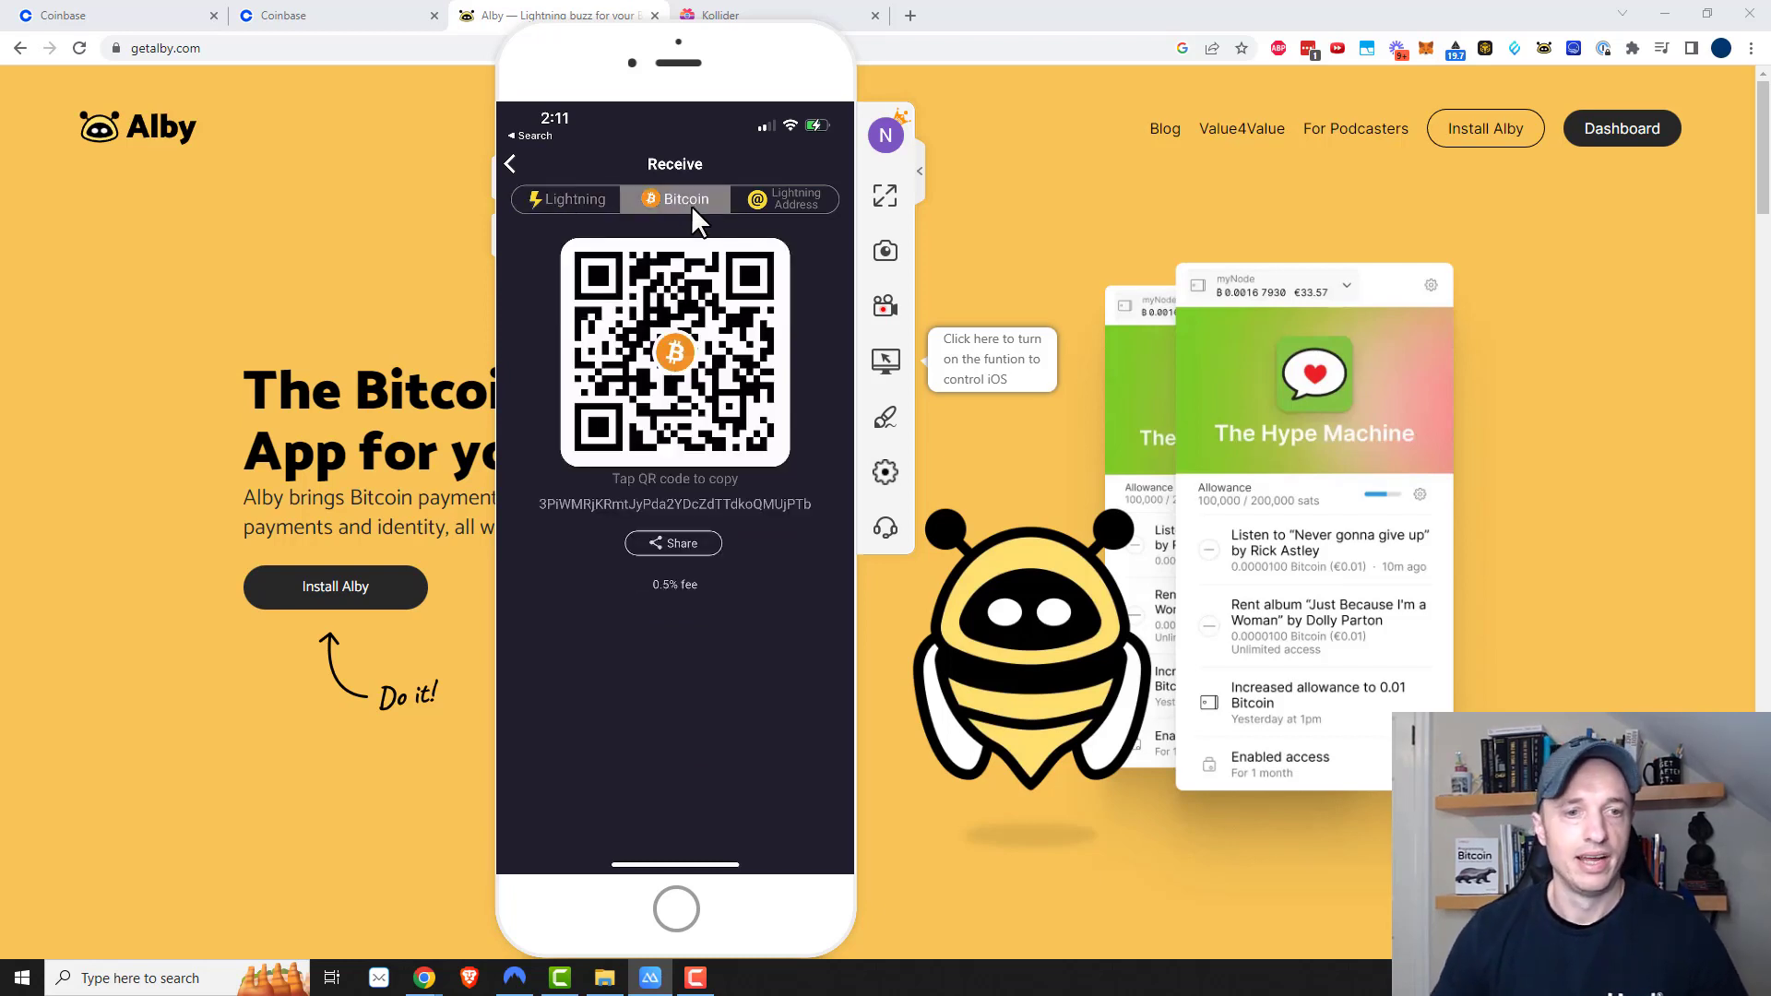
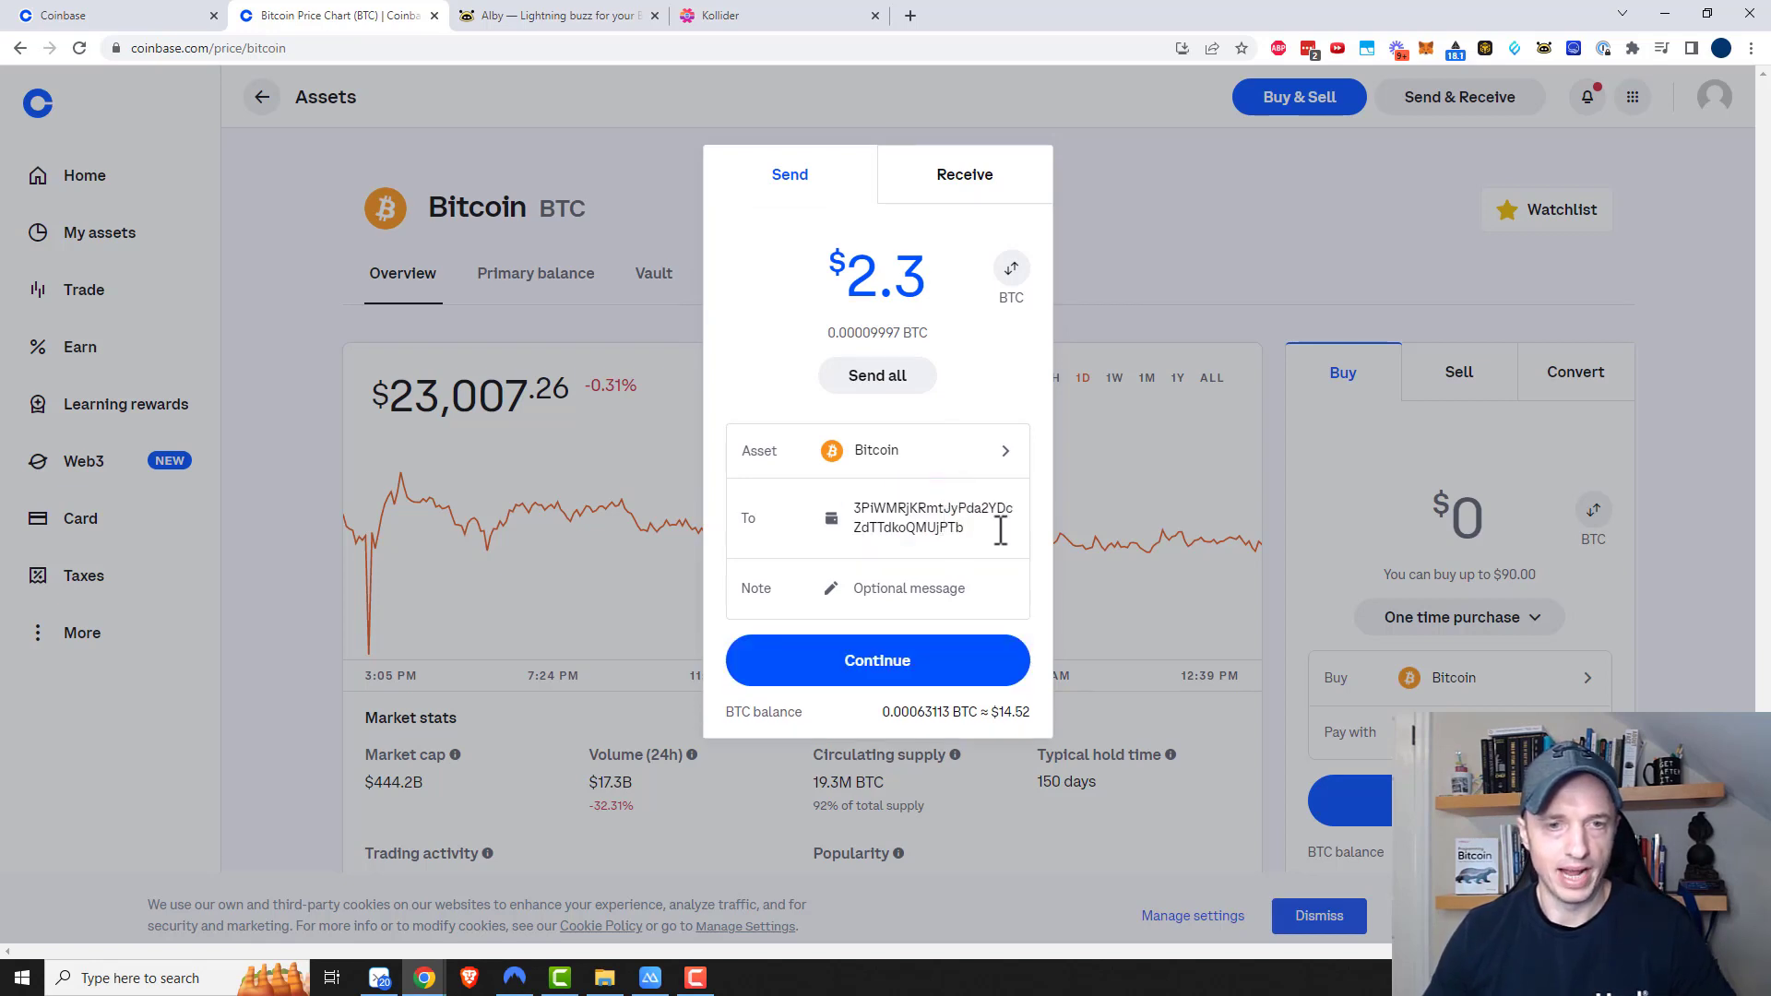
Enter the receiving Bitcoin address and raise the send amount to $2.50 (0.00010865 BTC) to pass the minimum.
click(914, 658)
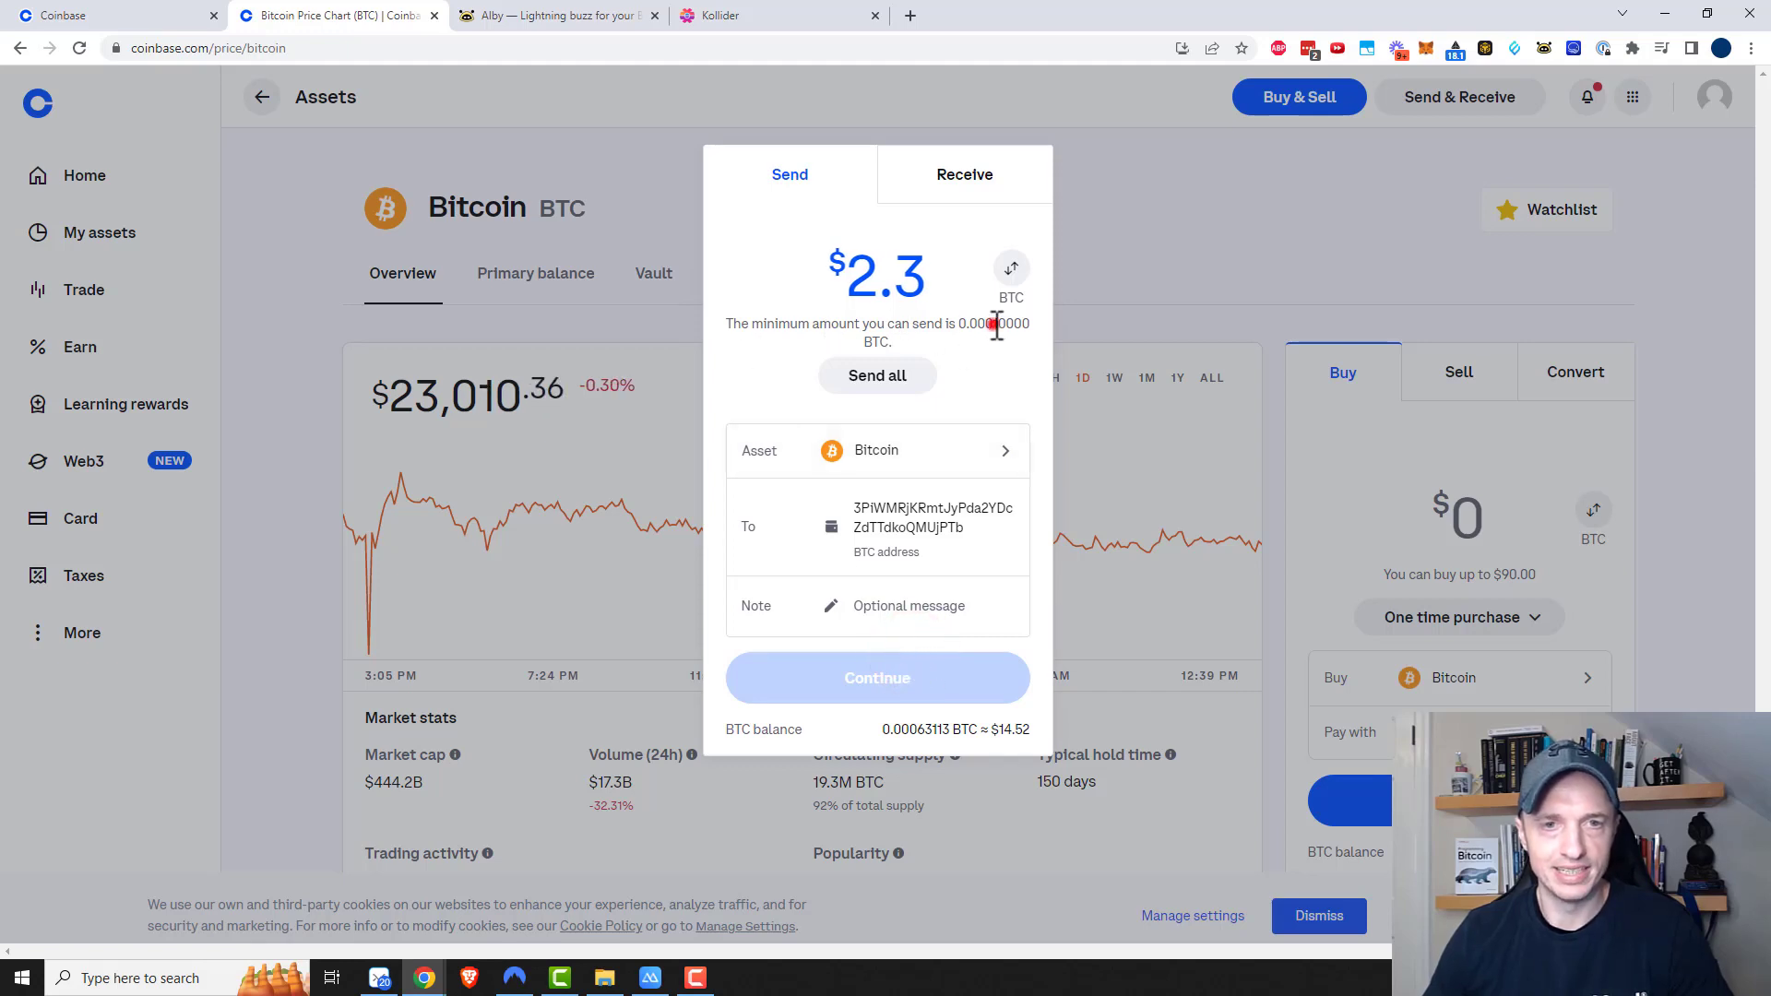
drag(894, 275, 937, 295)
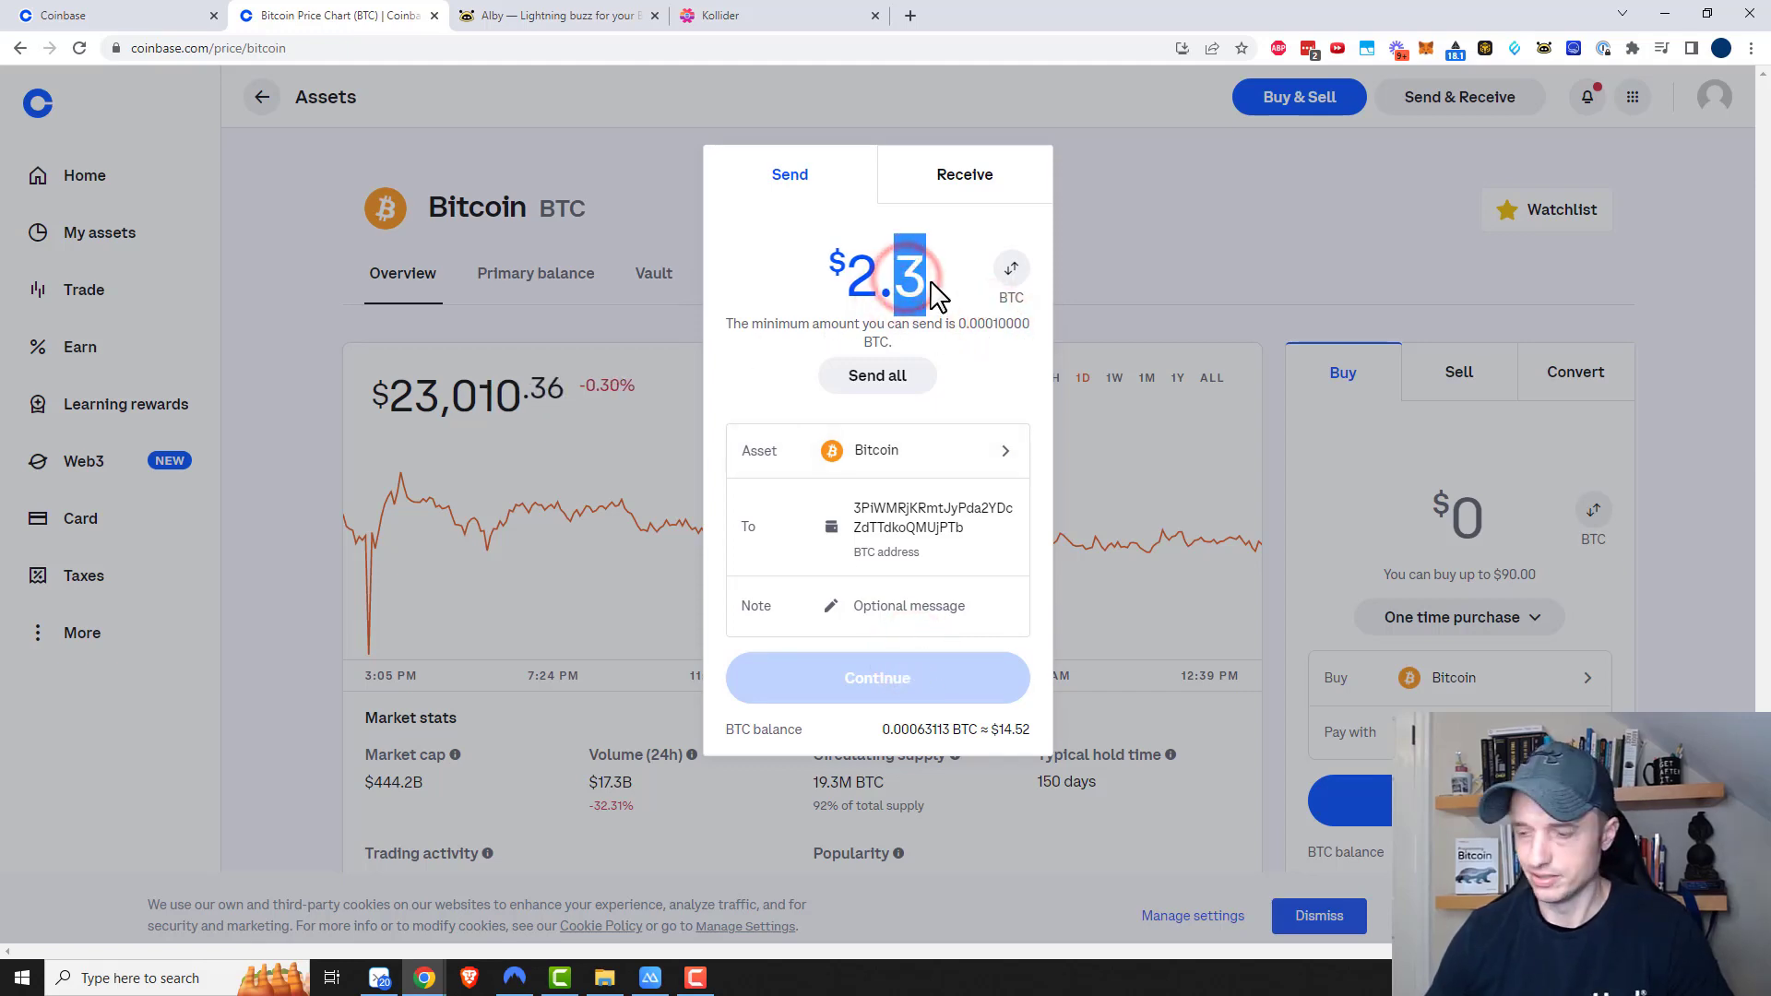
text(50)
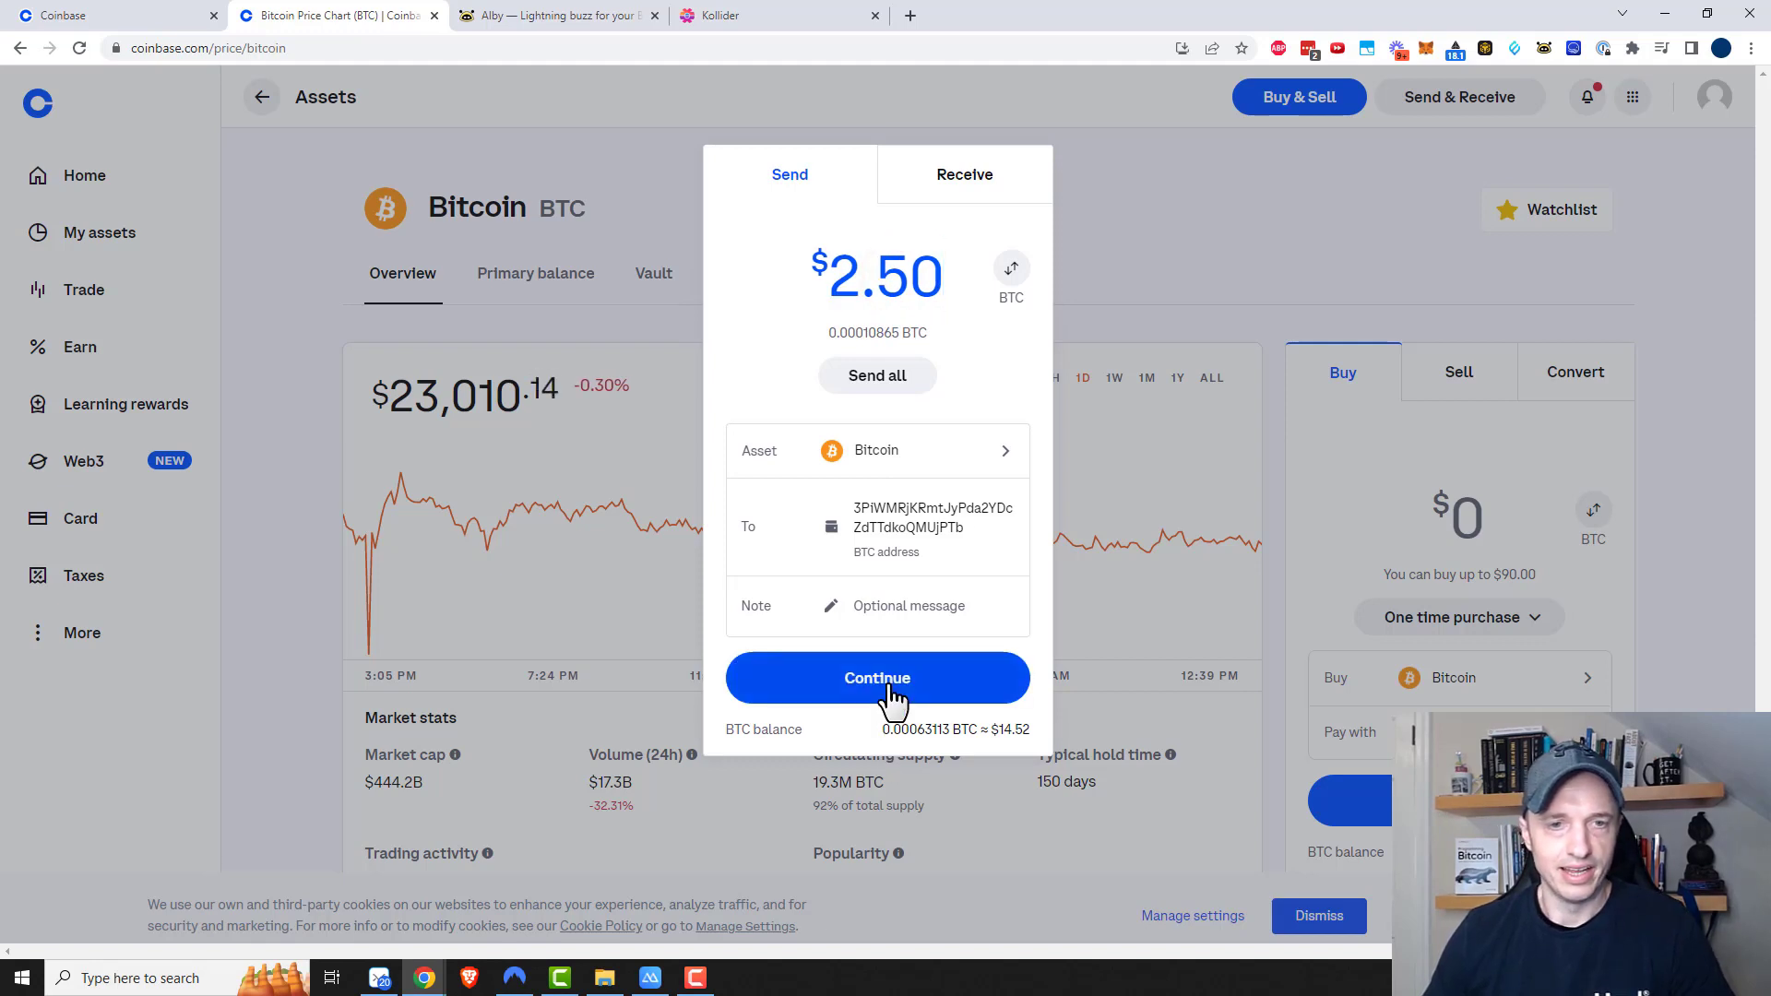
click(890, 694)
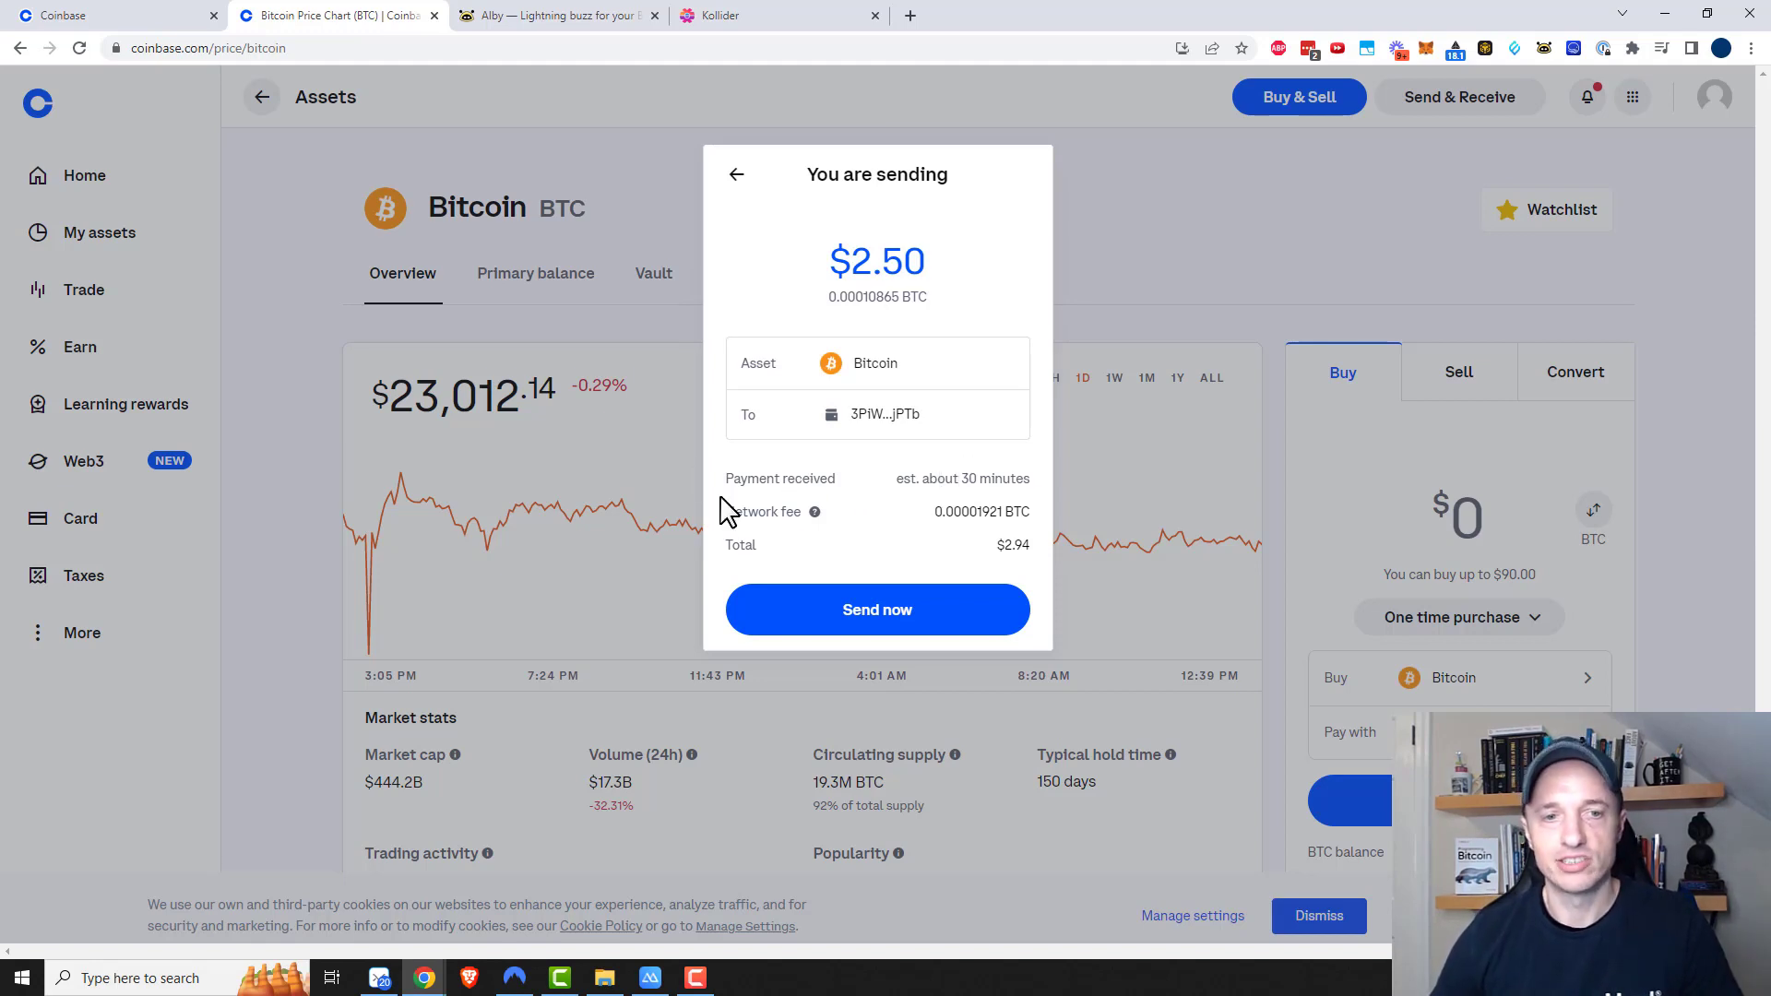
Review the network fee, the $2.94 total cost and the $2.50 being sent.
drag(941, 512, 1012, 515)
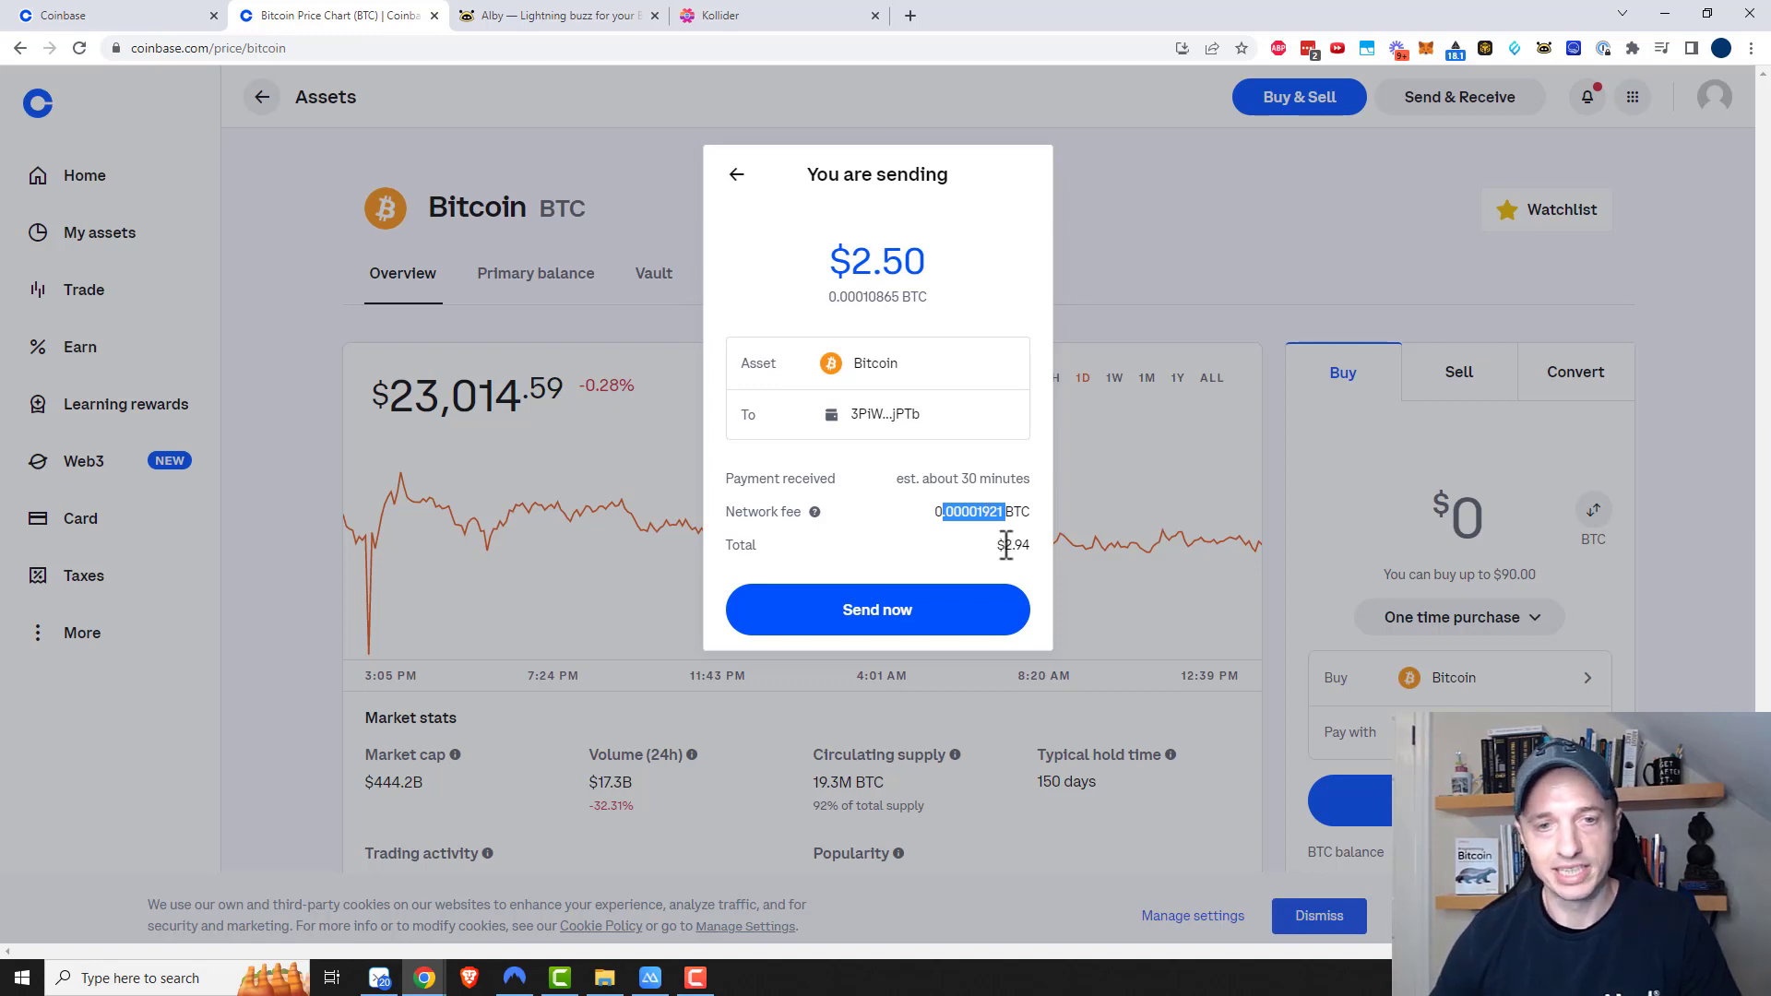
drag(1006, 545, 1022, 545)
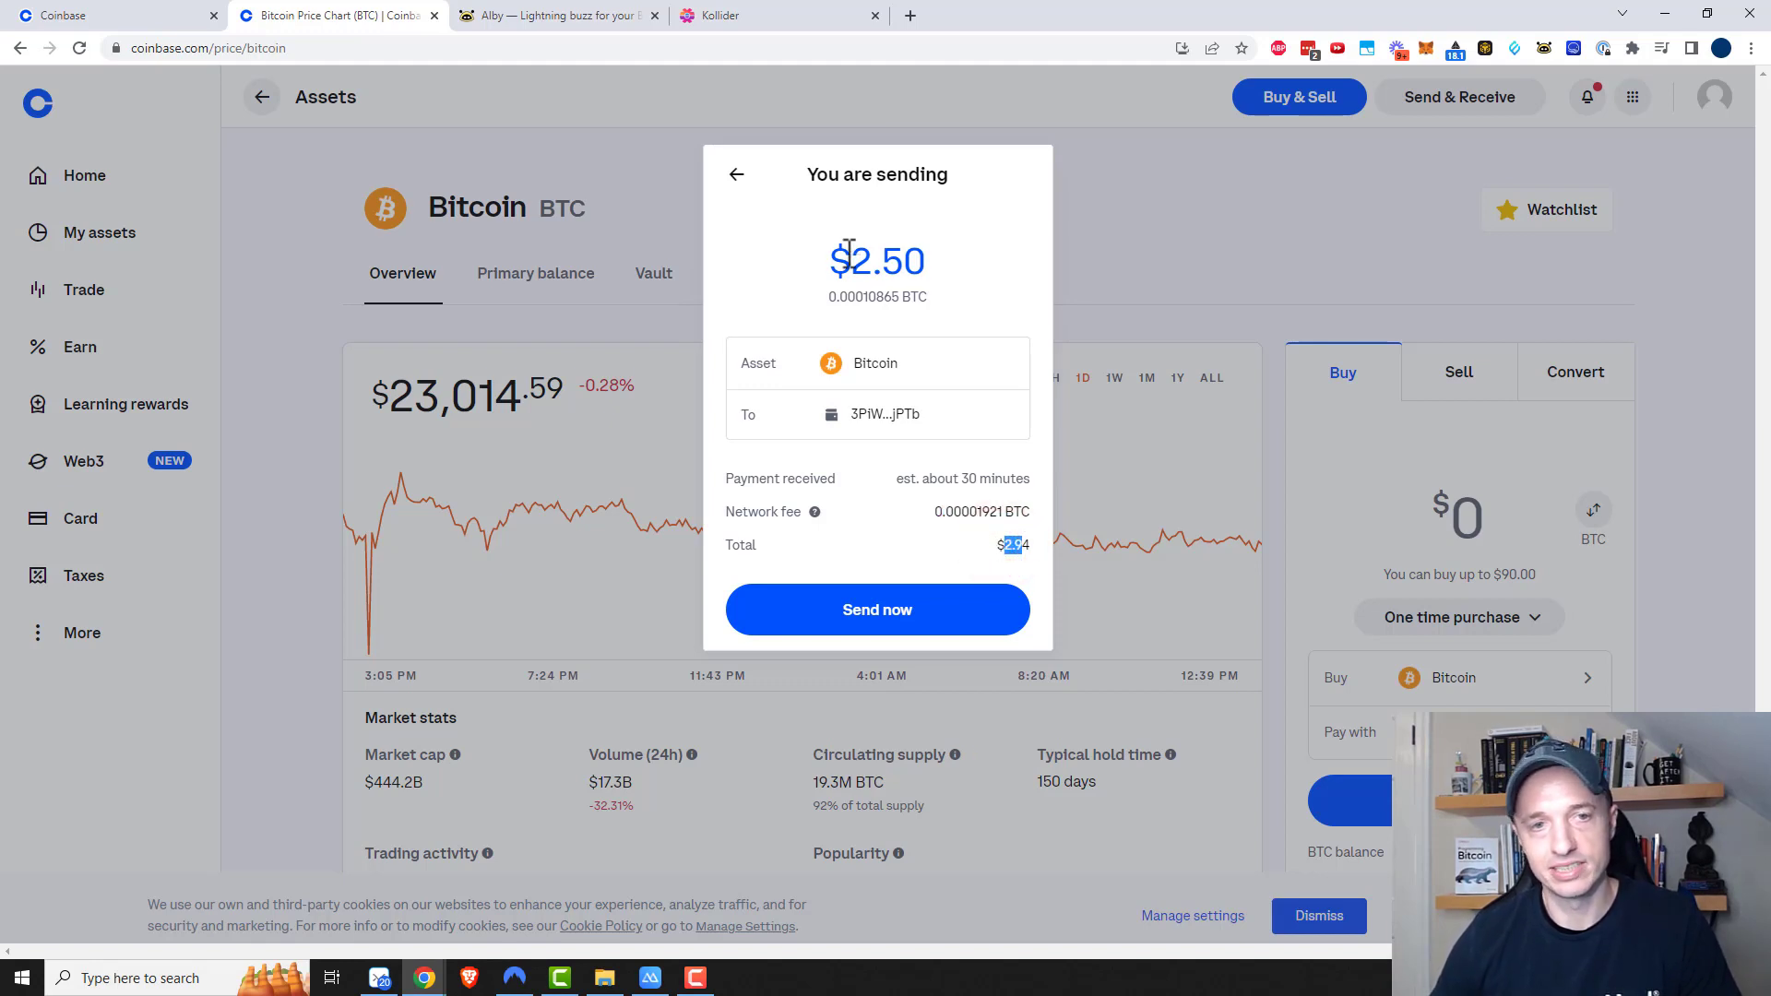
drag(854, 261, 927, 262)
click(932, 262)
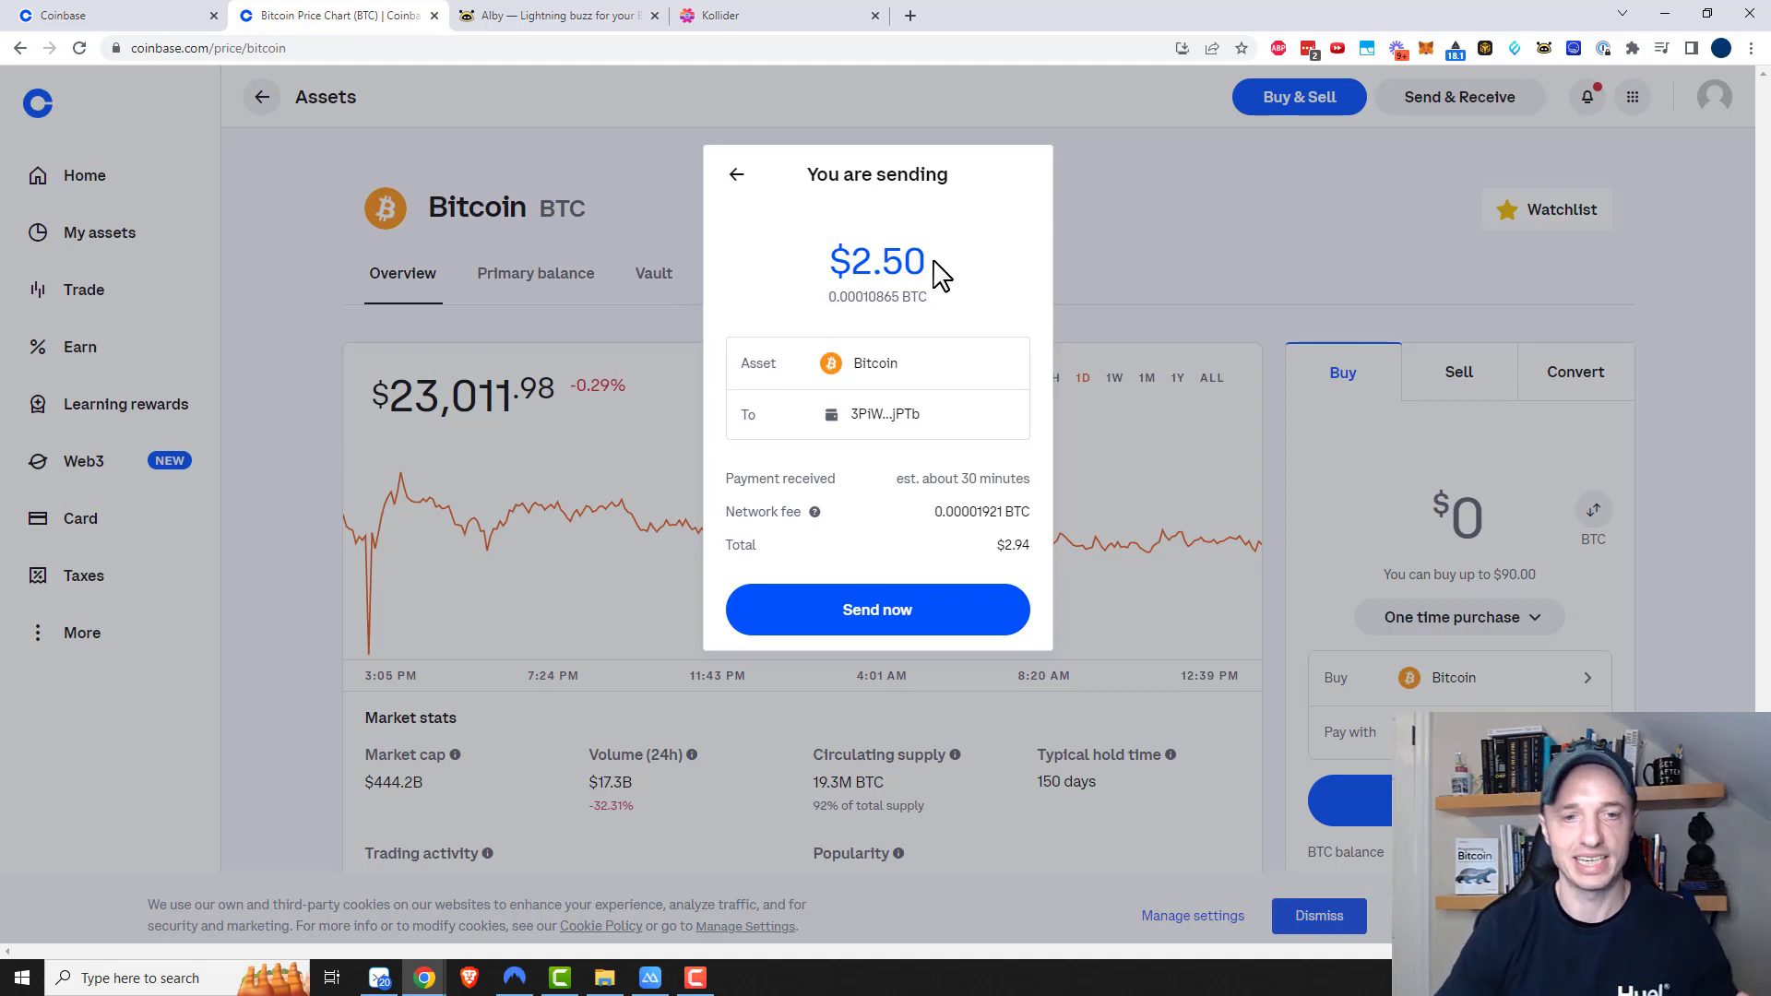
Send the $2.50 of Bitcoin and select the recipient address in the pending transaction's details.
click(894, 610)
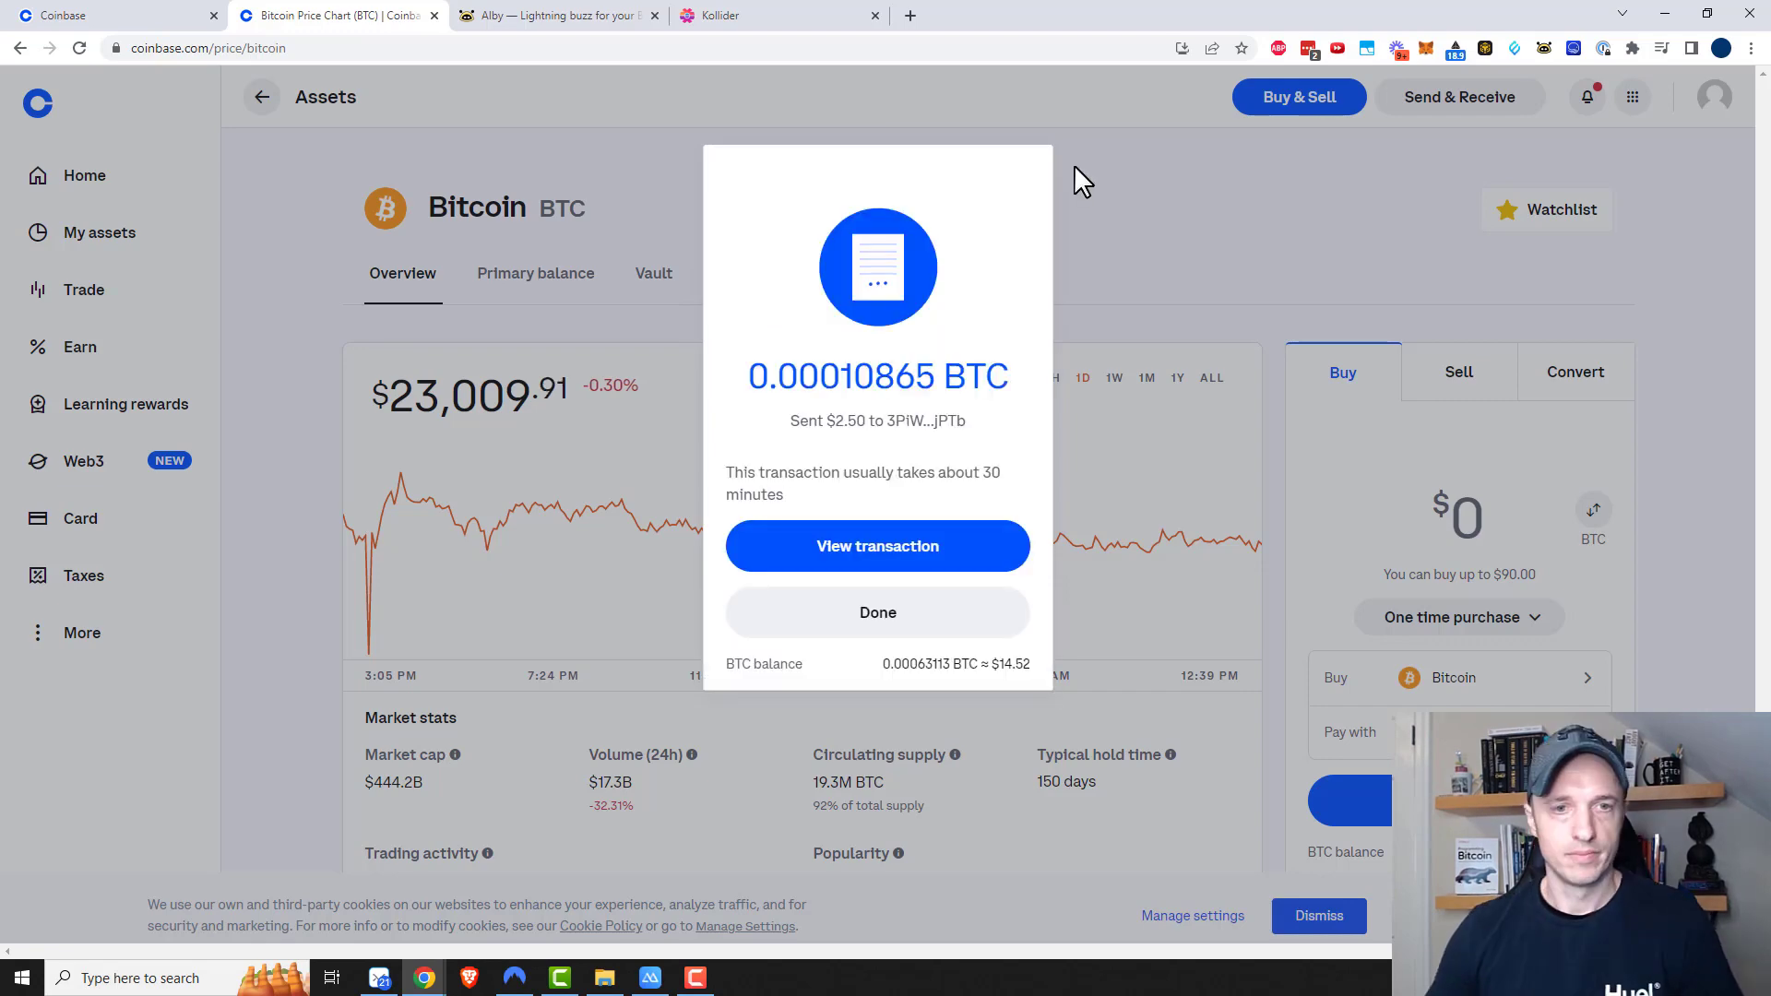
click(871, 546)
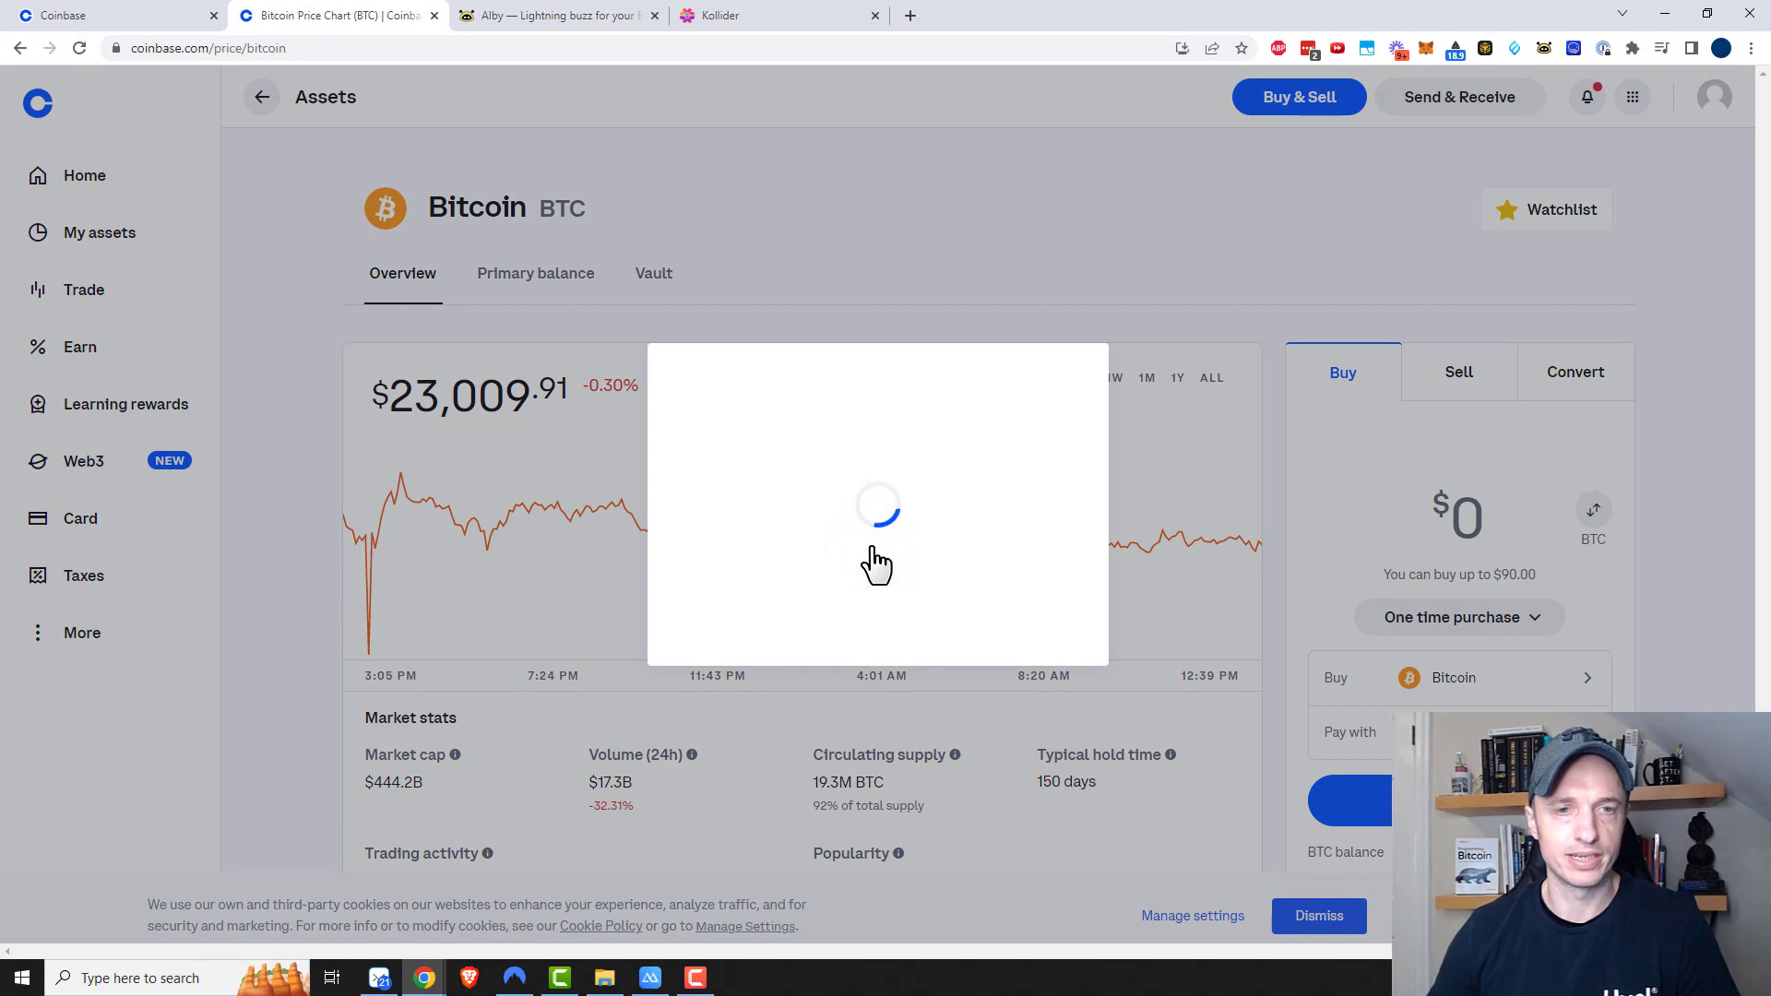
double_click(868, 564)
key(ctrl+c)
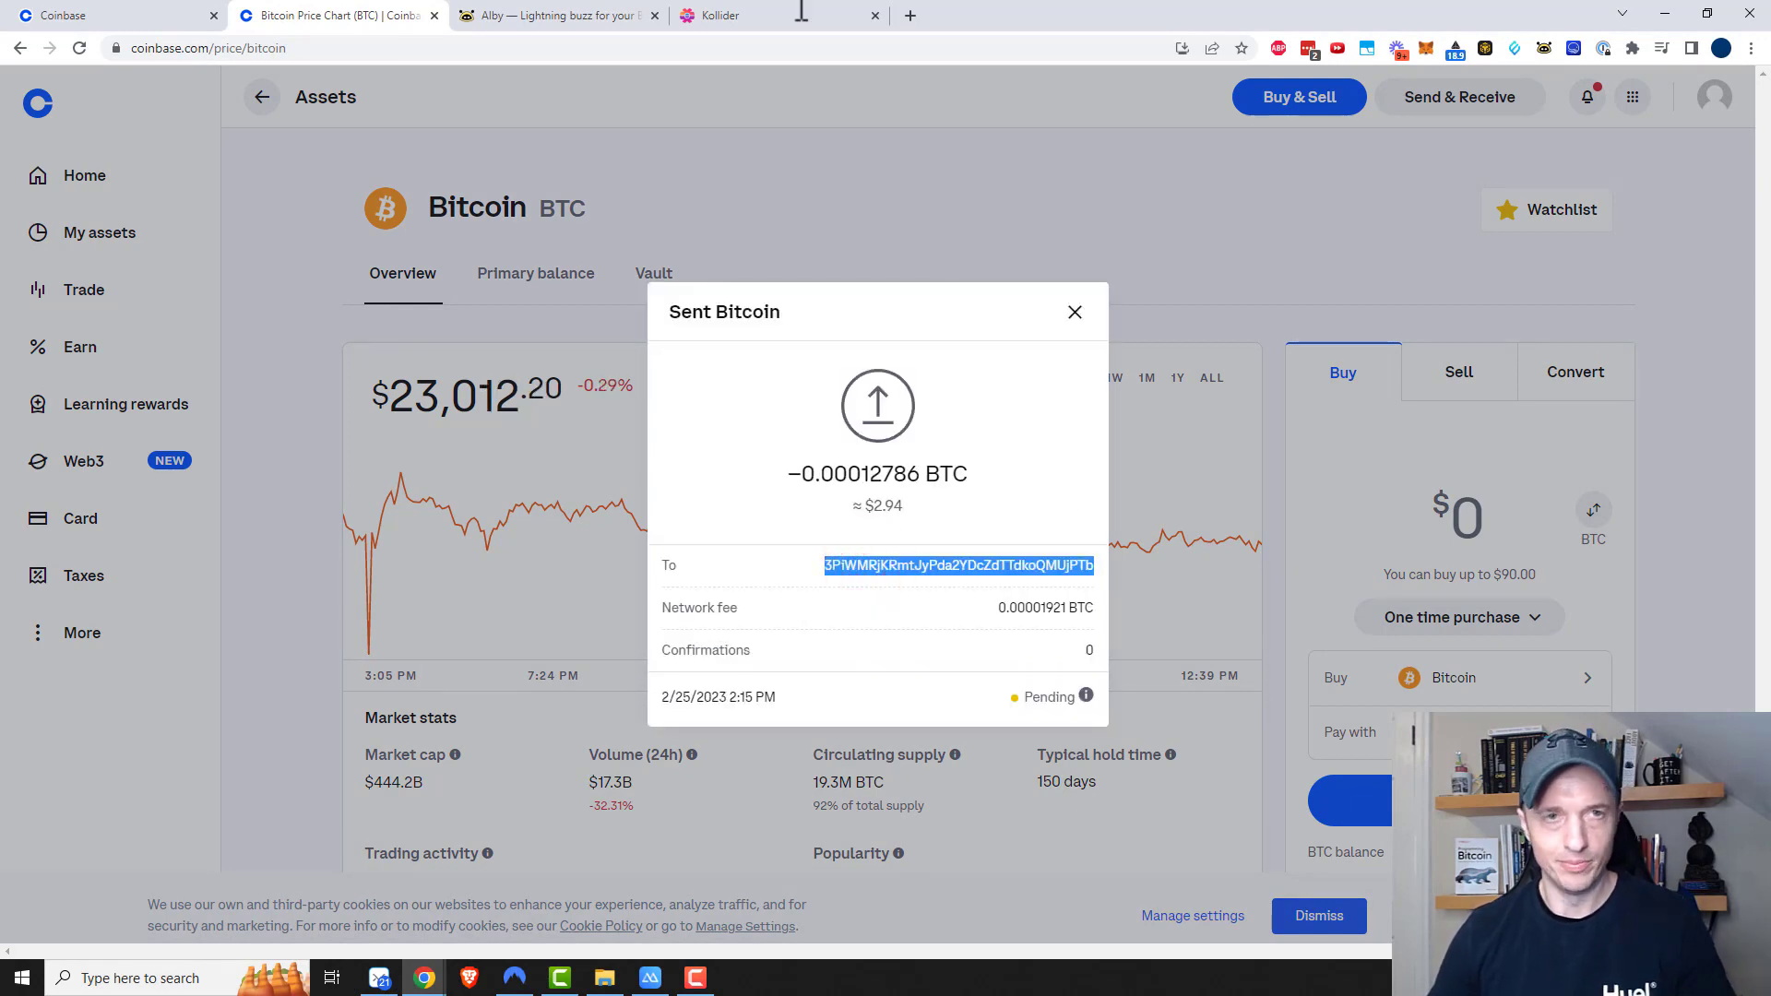
click(910, 15)
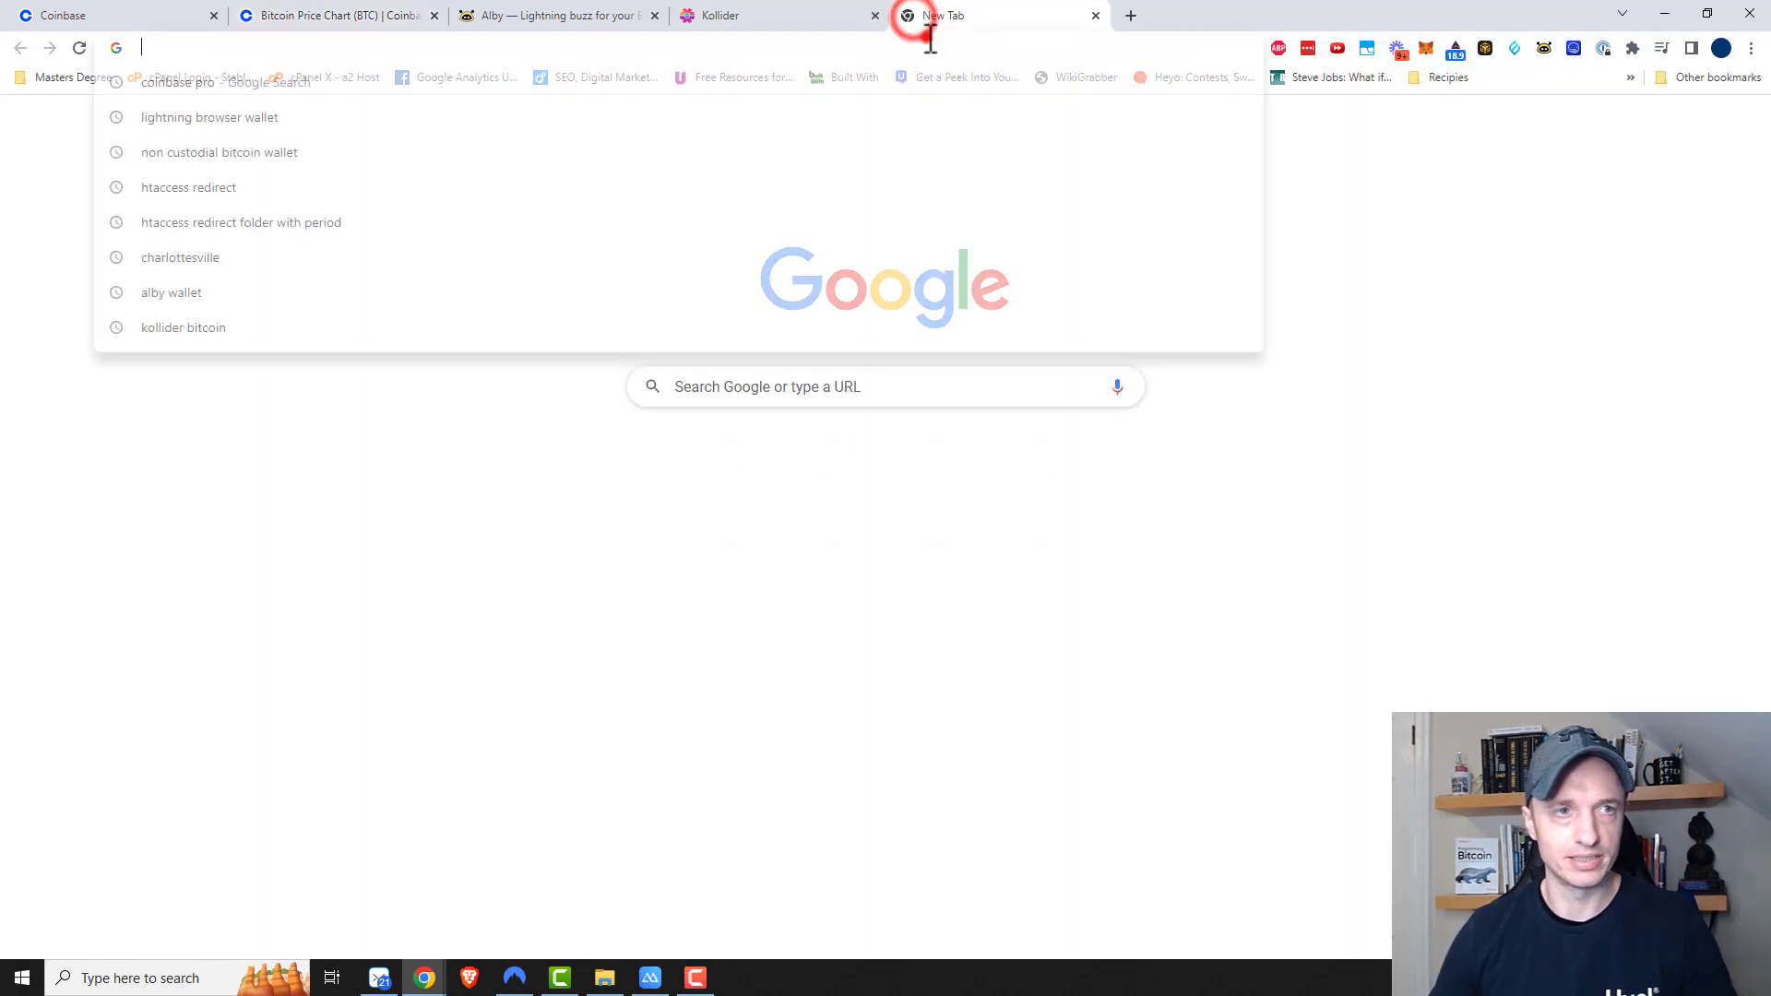
Look up the receiving address on mempool.space and open its unconfirmed transaction (23,907 sat fee, 13.7 sat/vB).
text(mem)
key(Return)
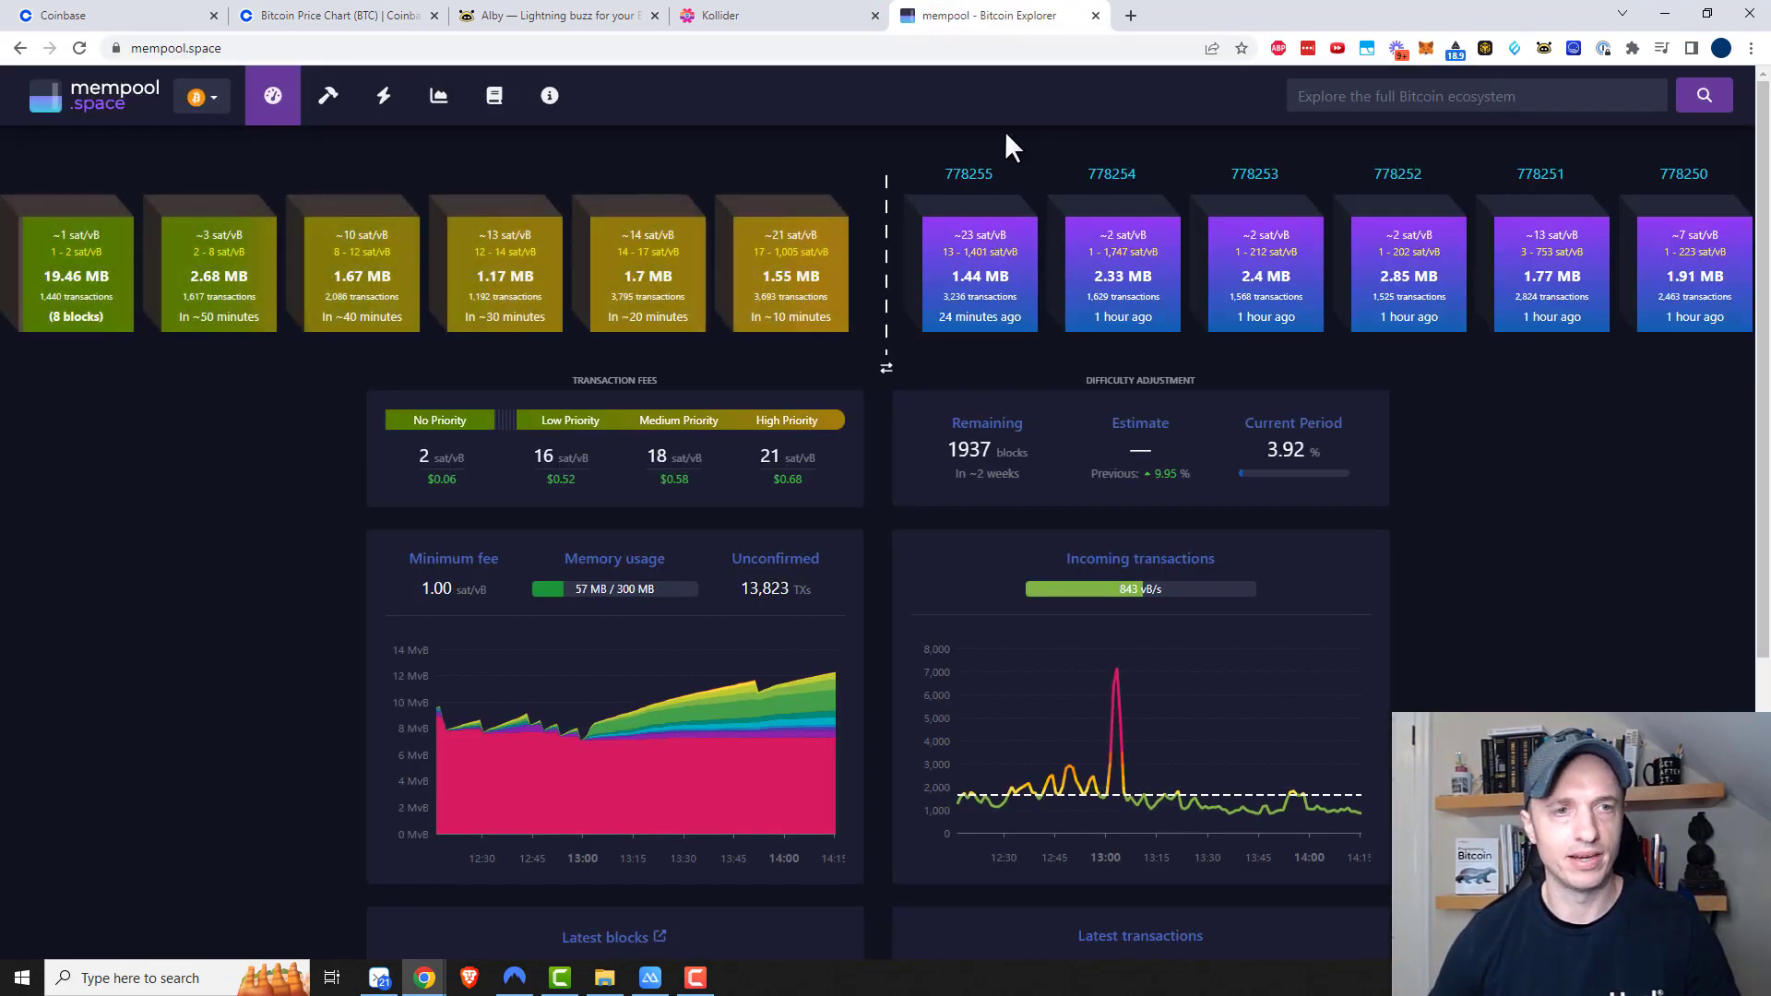
click(1444, 96)
key(ctrl+v)
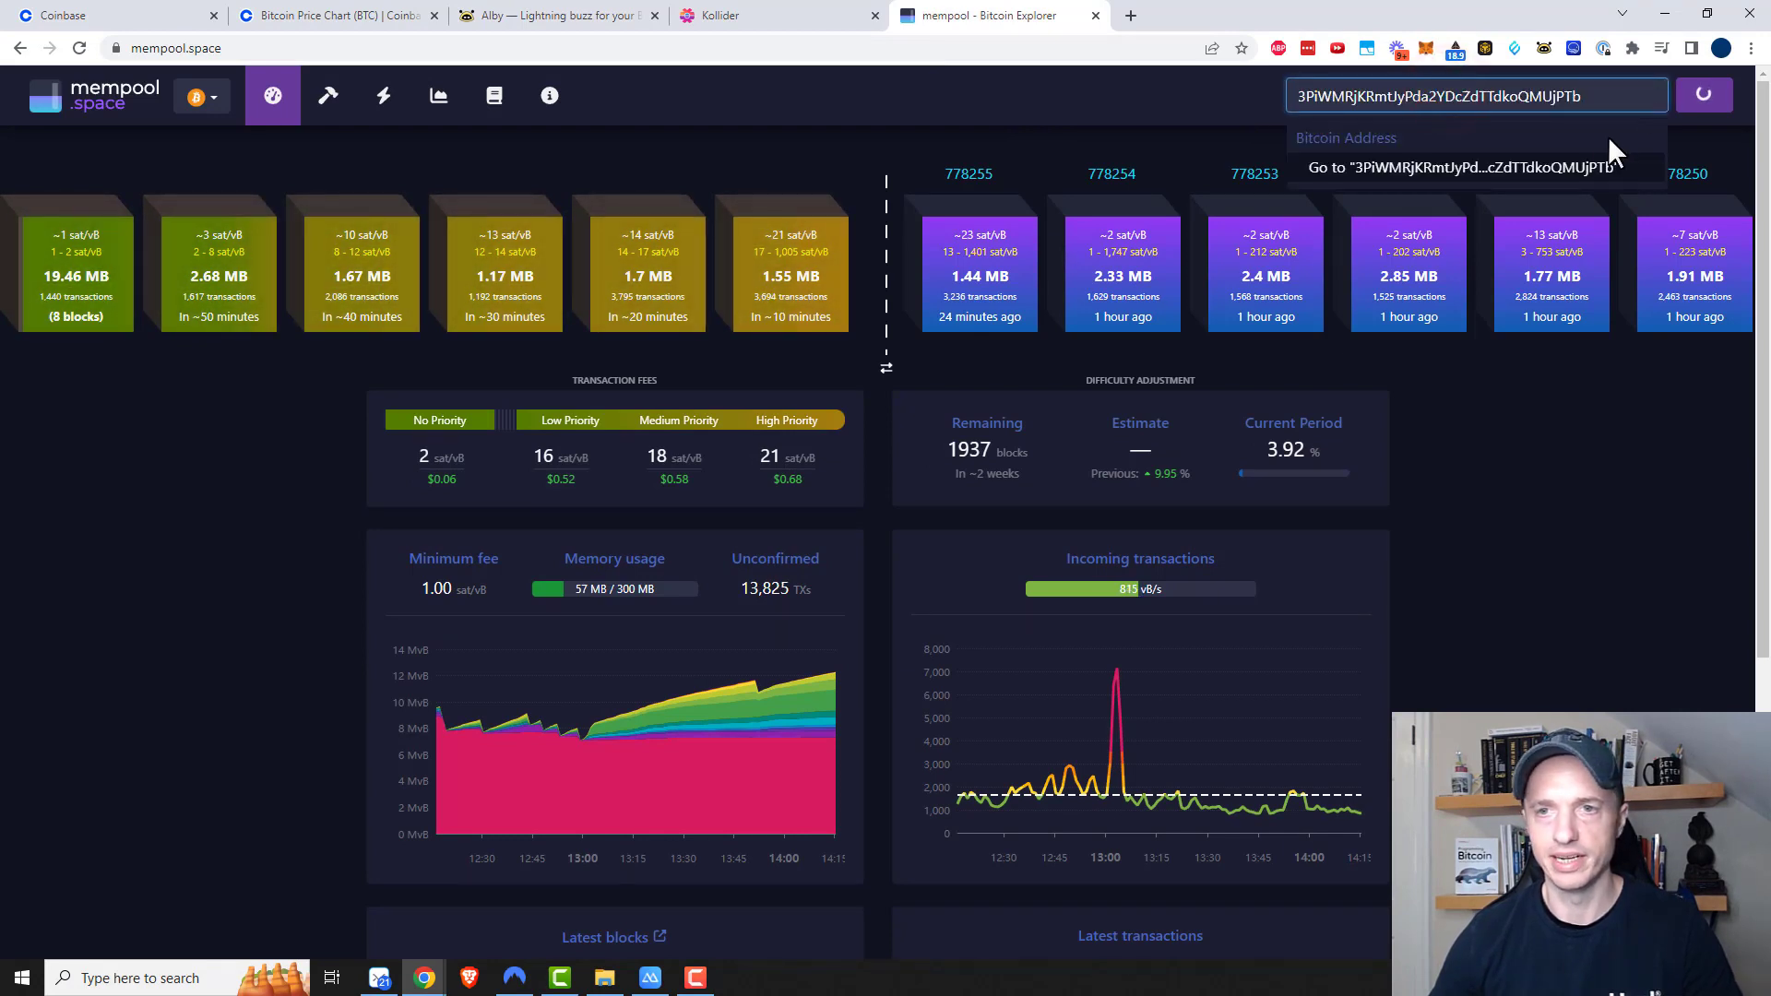
click(1572, 168)
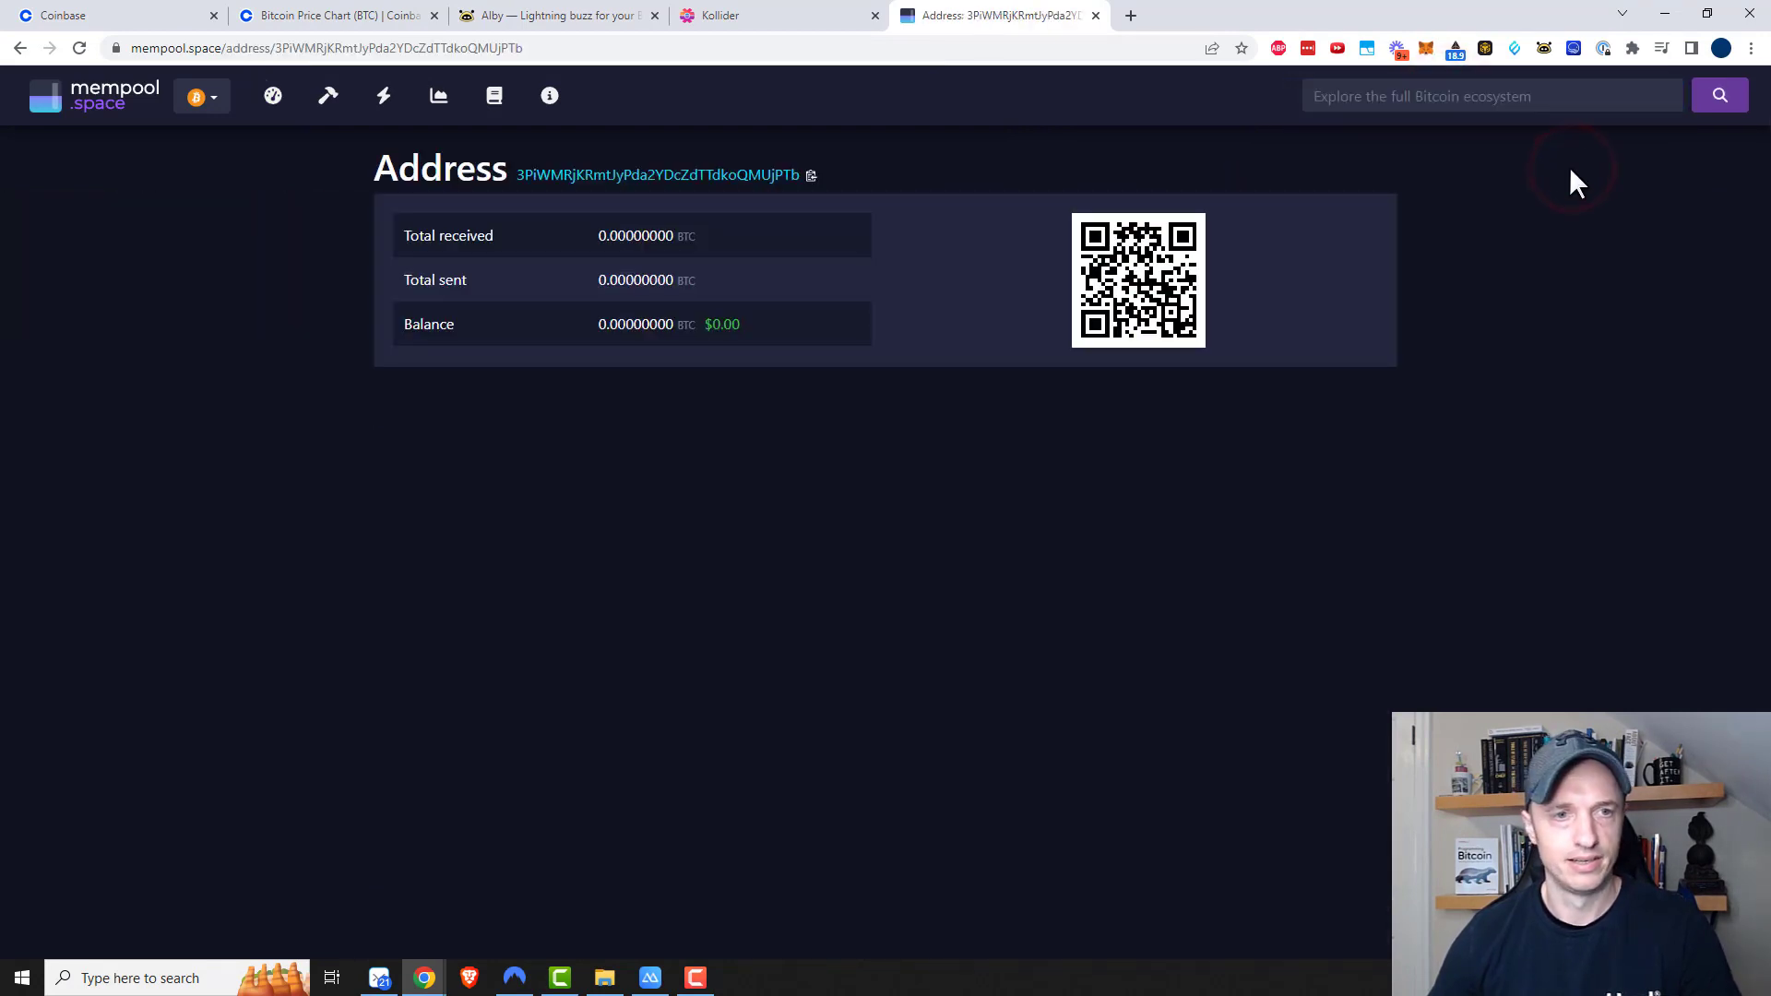
click(79, 48)
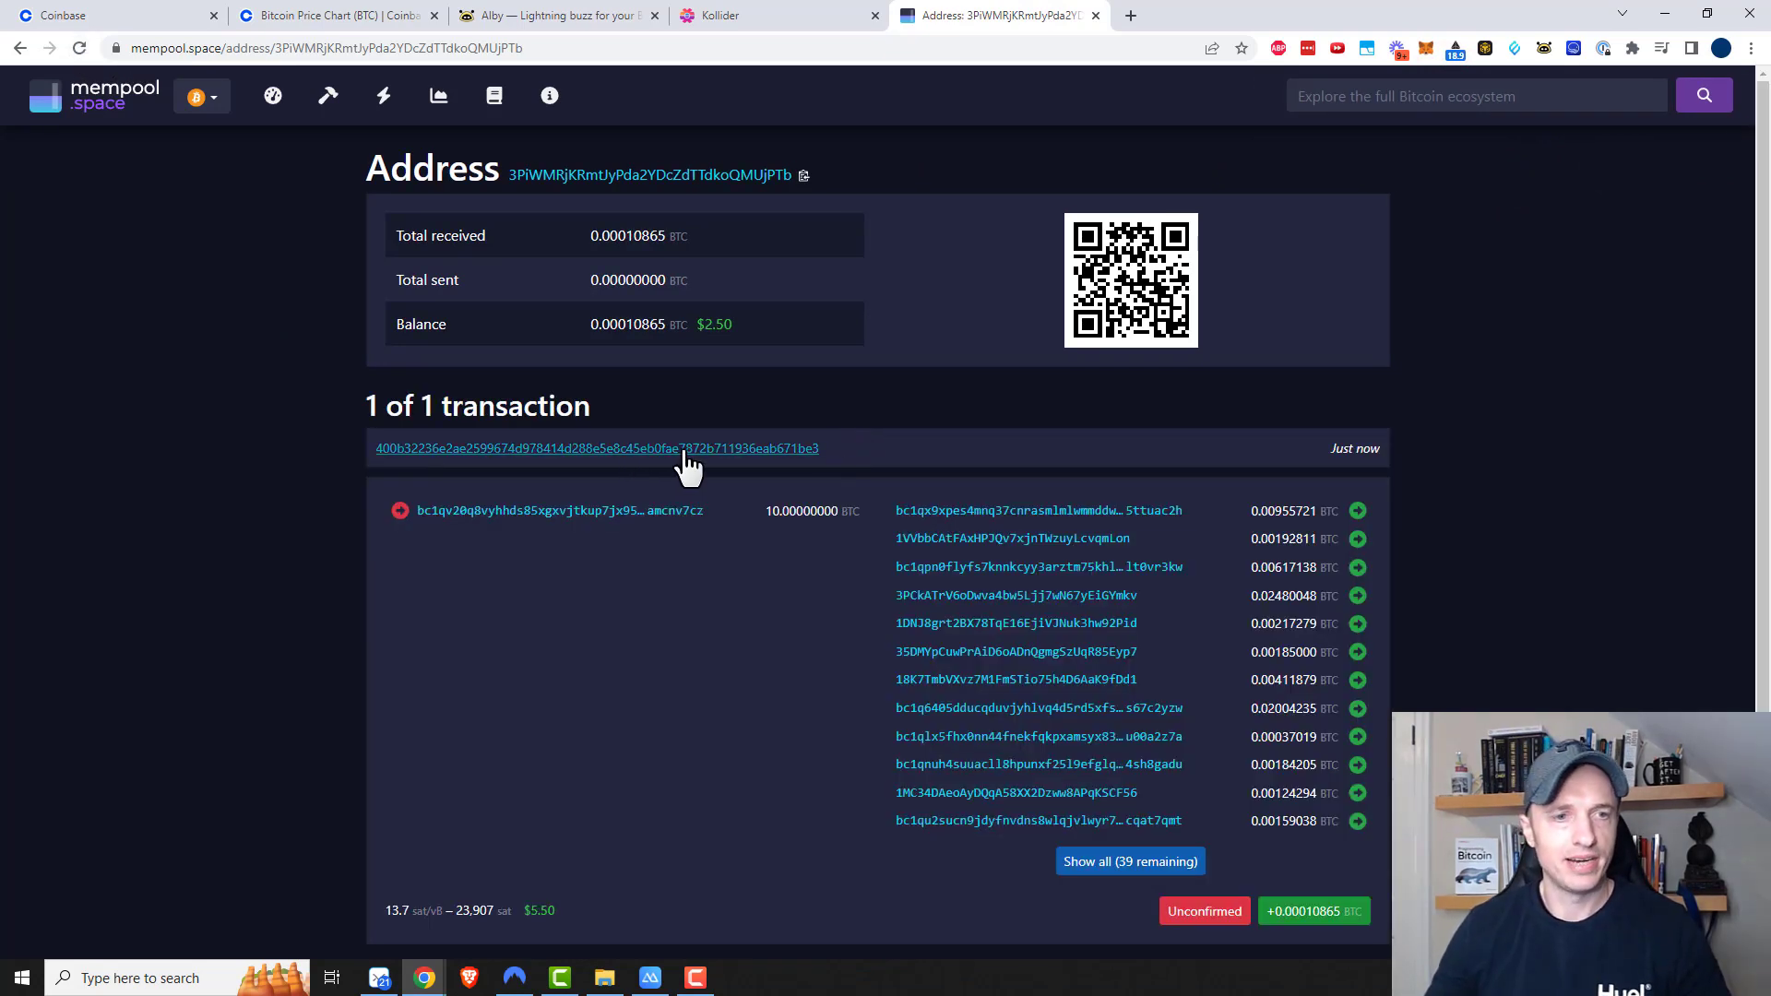
click(726, 451)
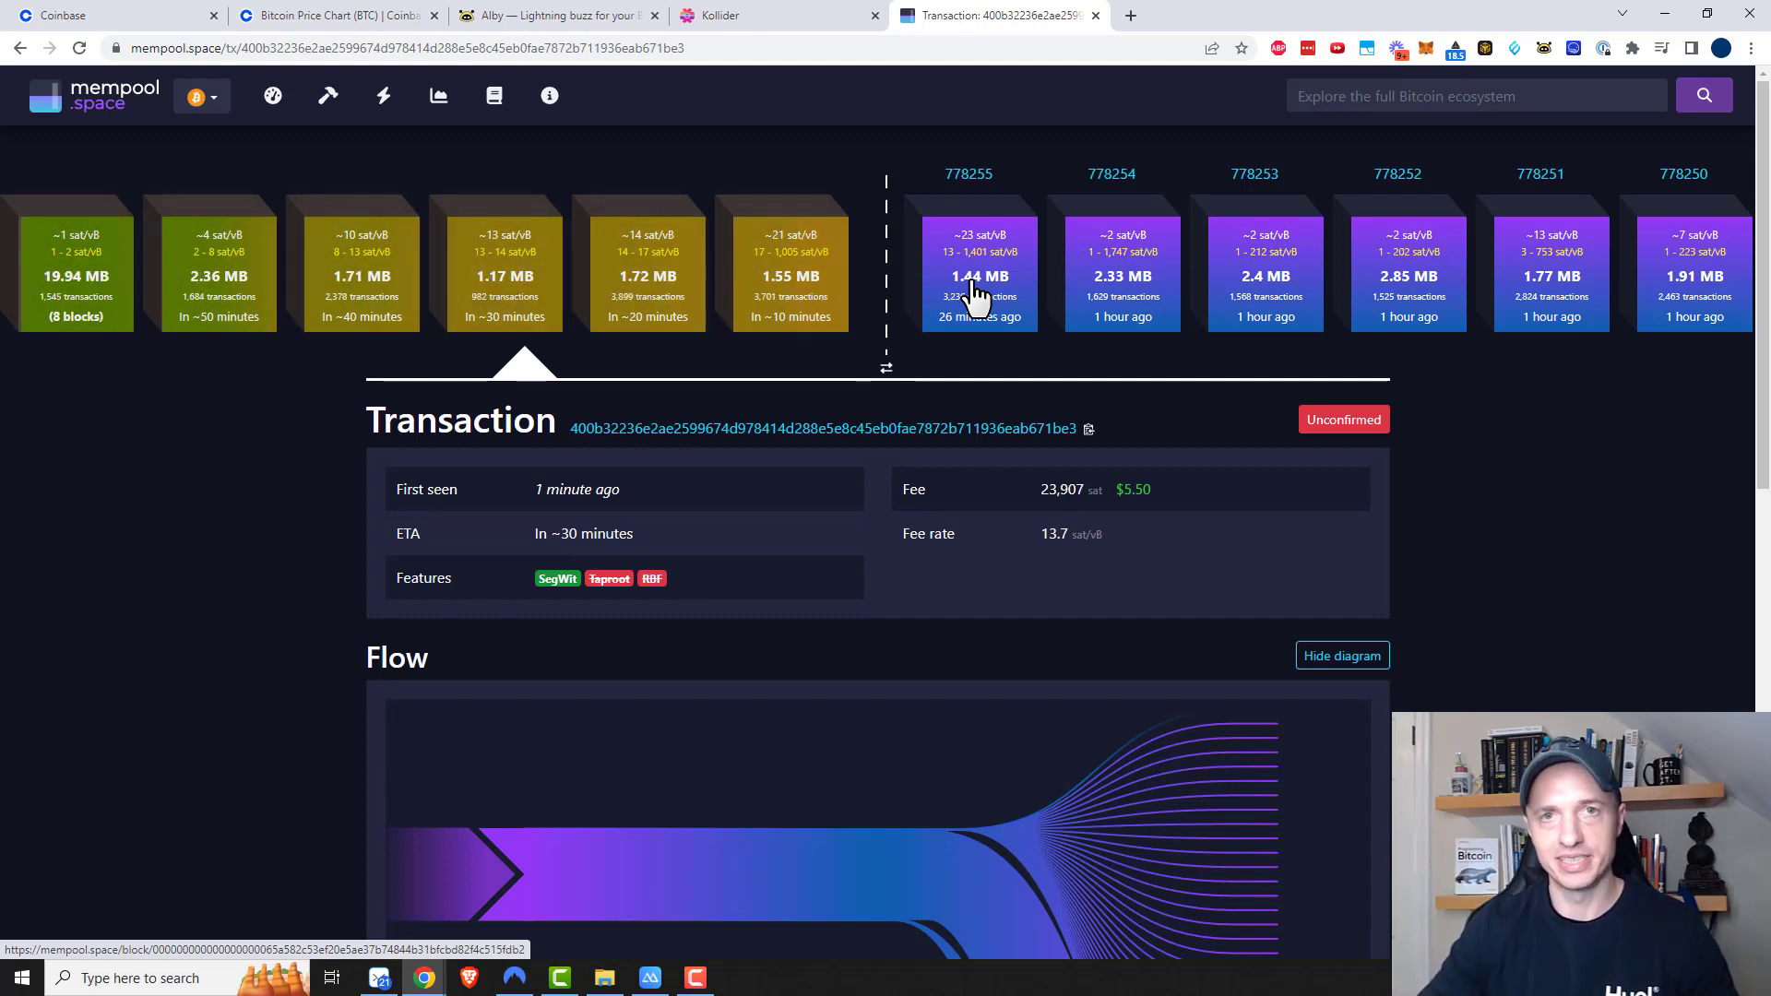
Check the 10,811 sats on the way in the mirrored phone wallet while the transaction confirms.
key(alt+Tab)
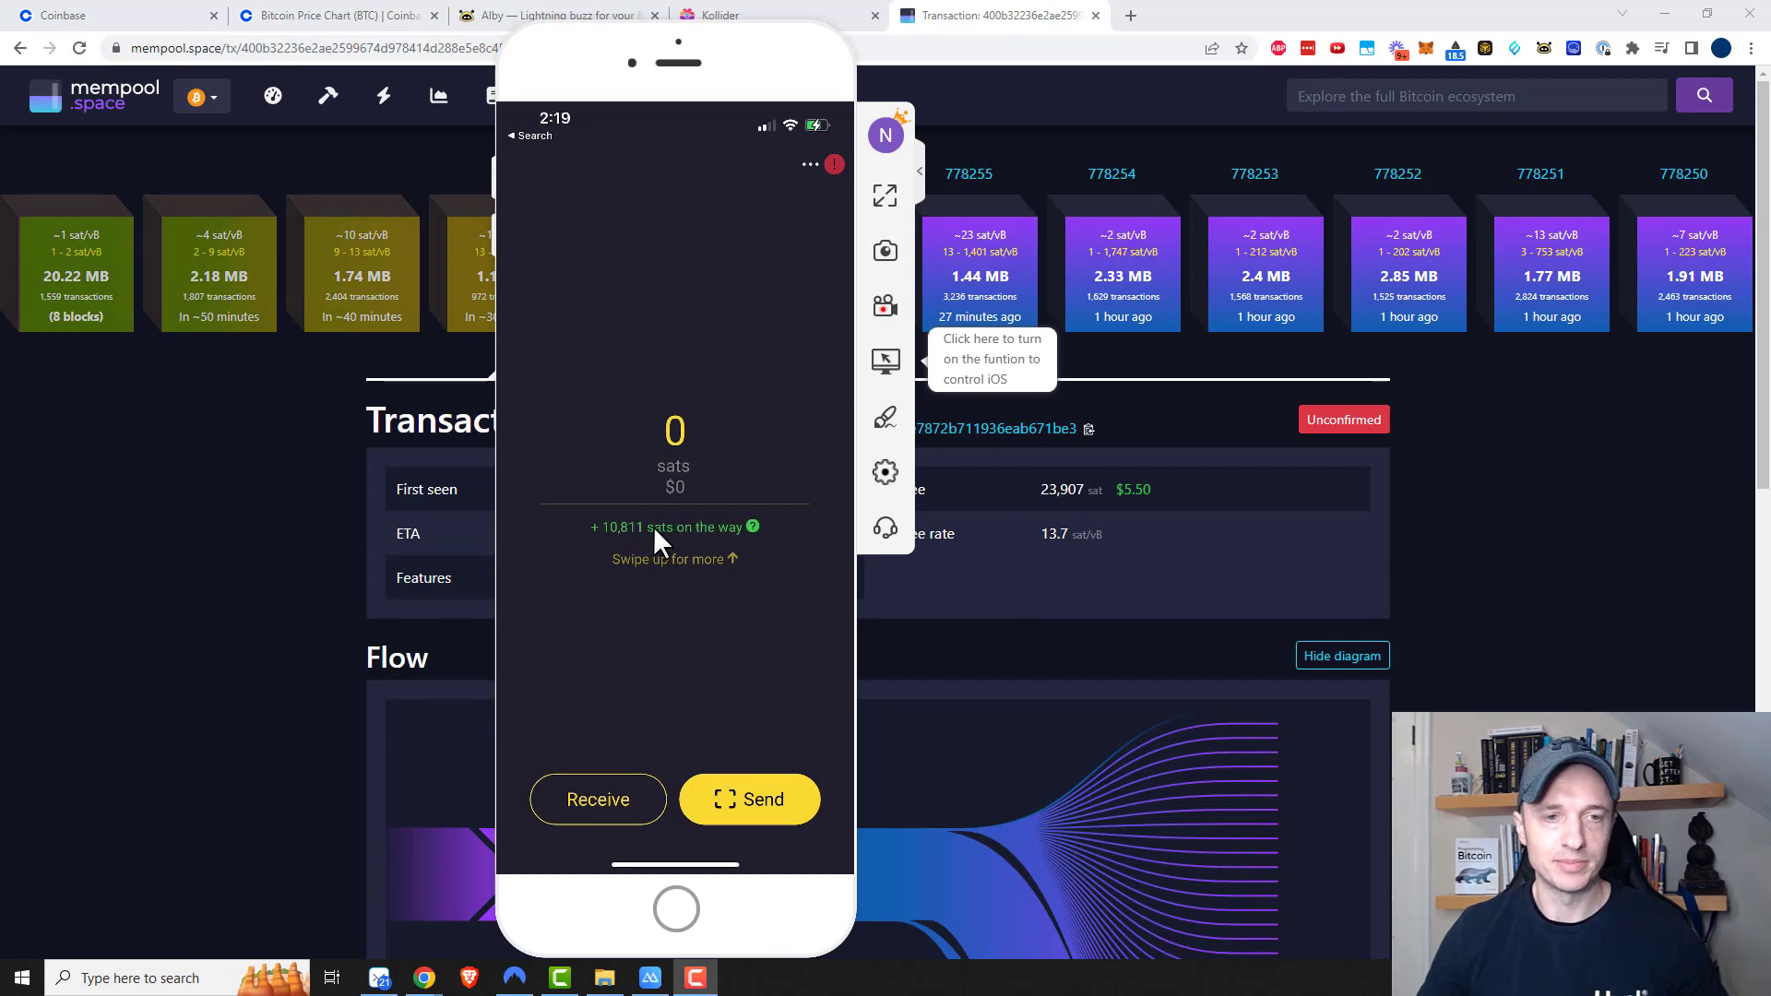
click(745, 530)
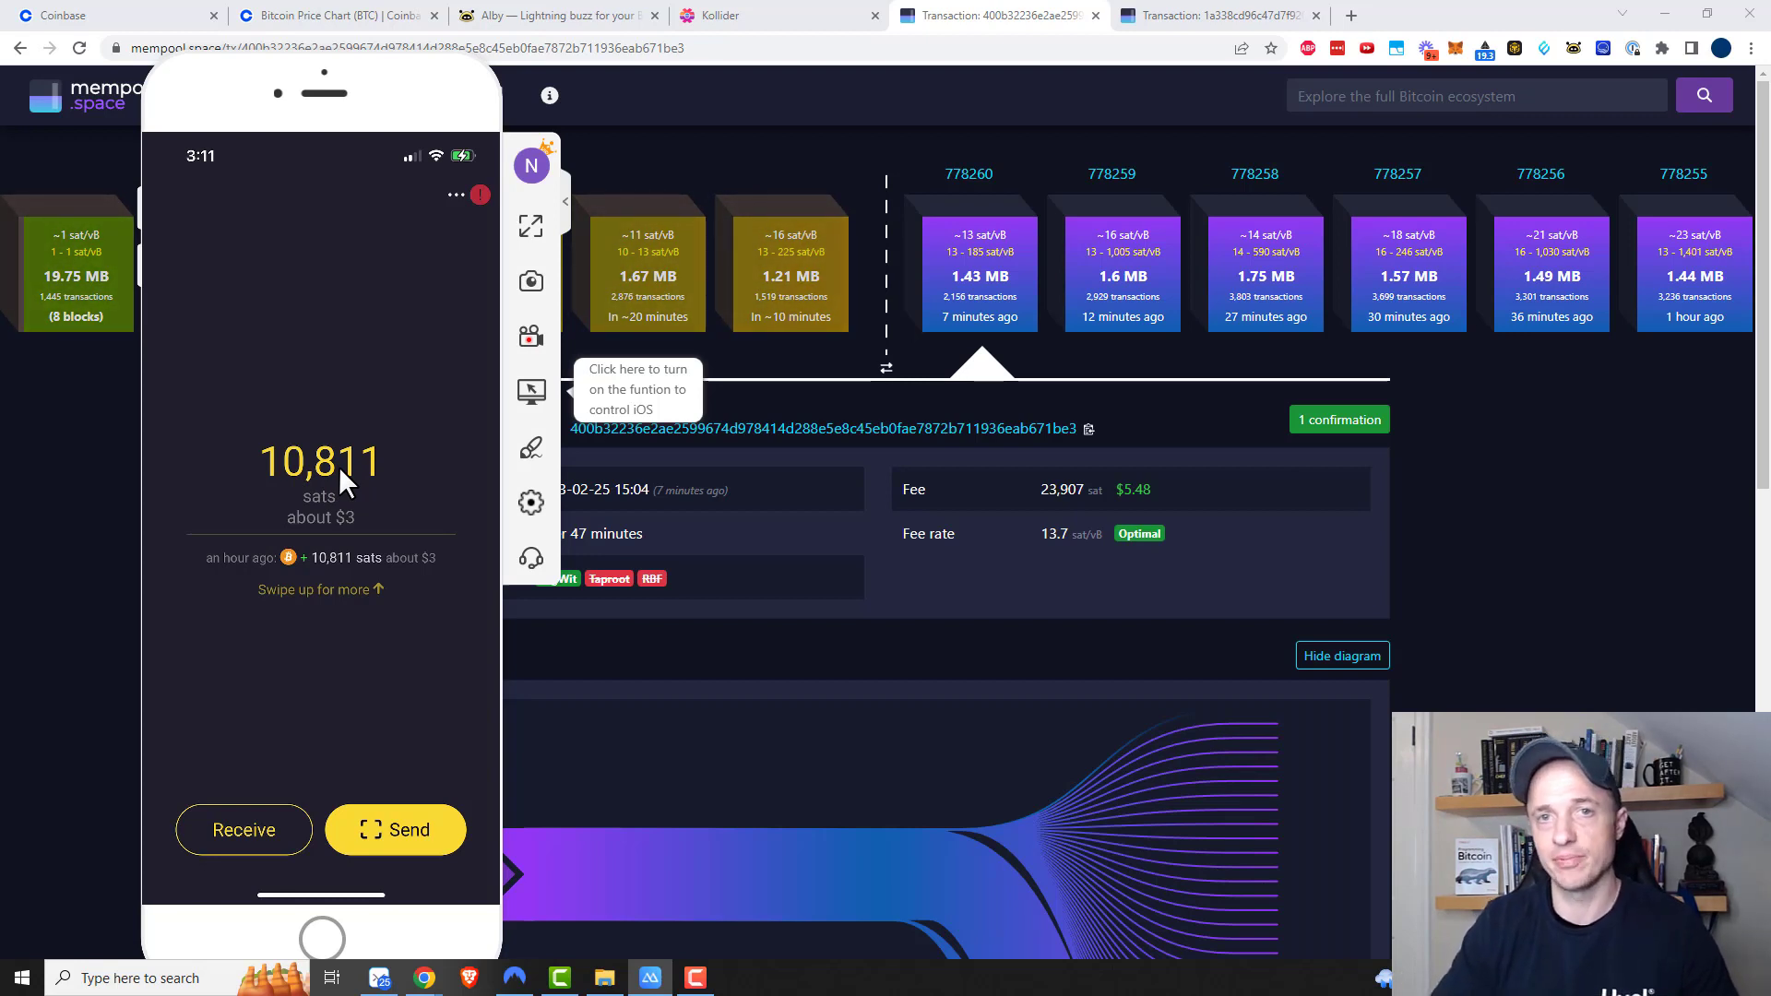
Create a 10,000-sat Lightning invoice in Alby with its QR code.
click(1573, 50)
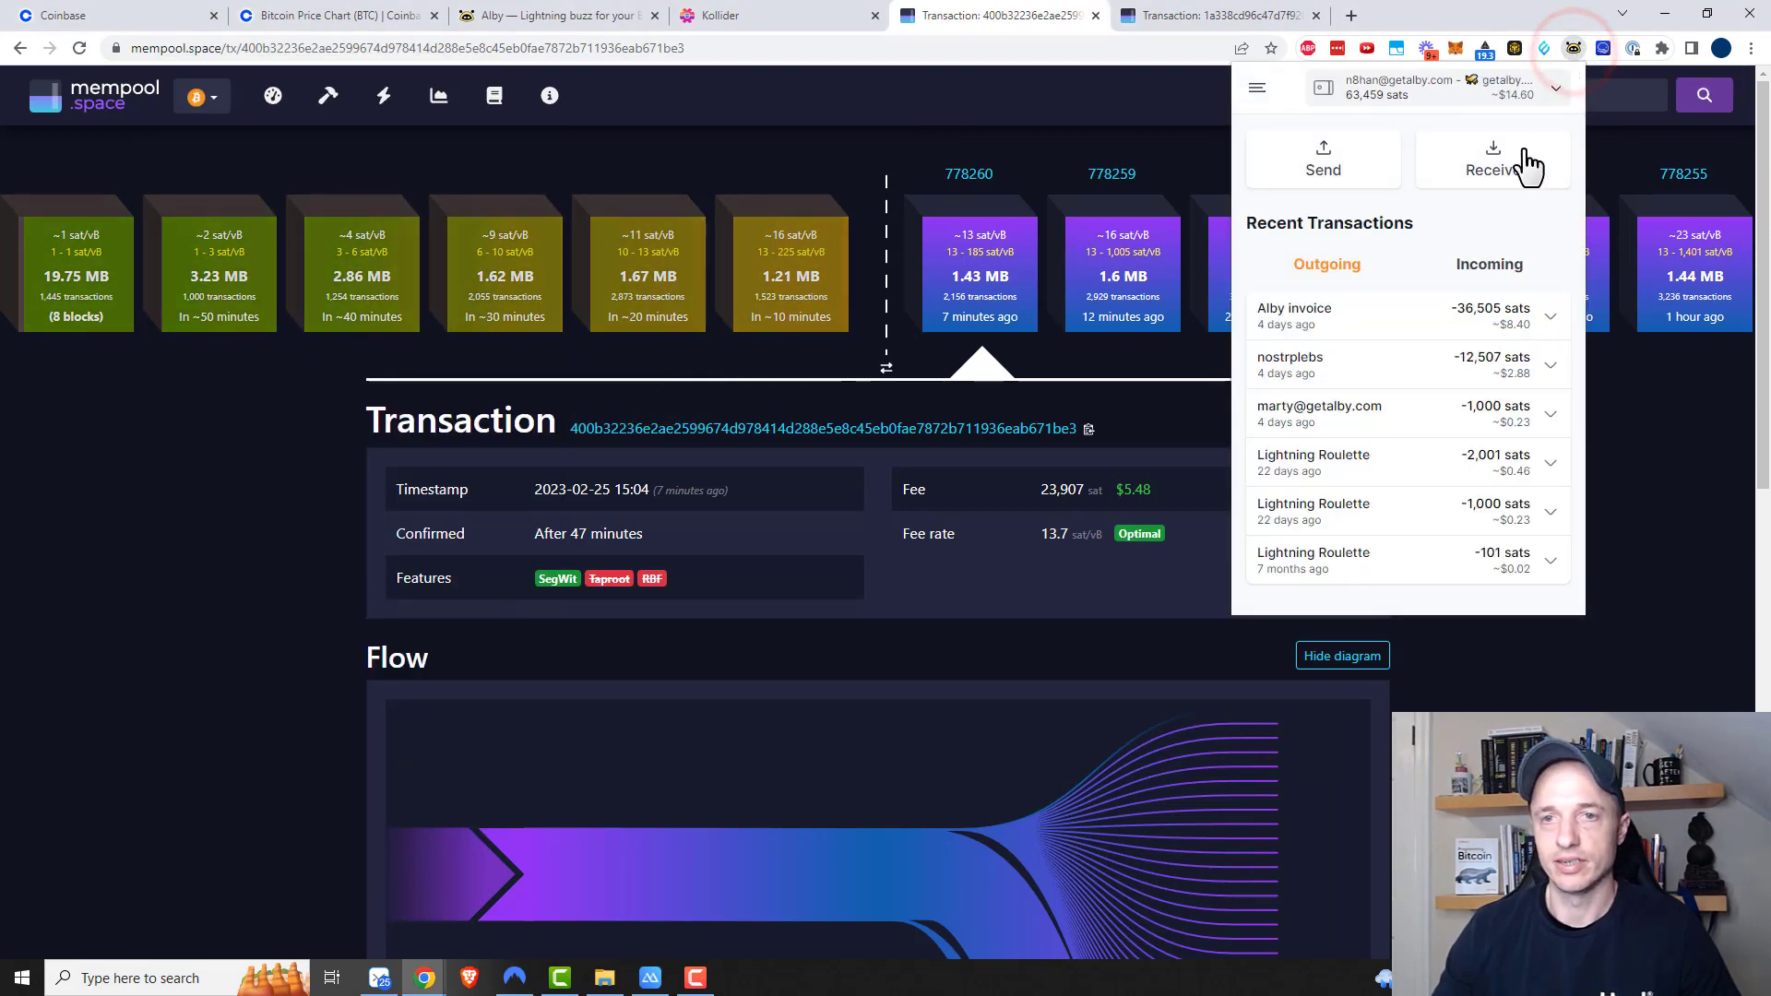
click(1502, 172)
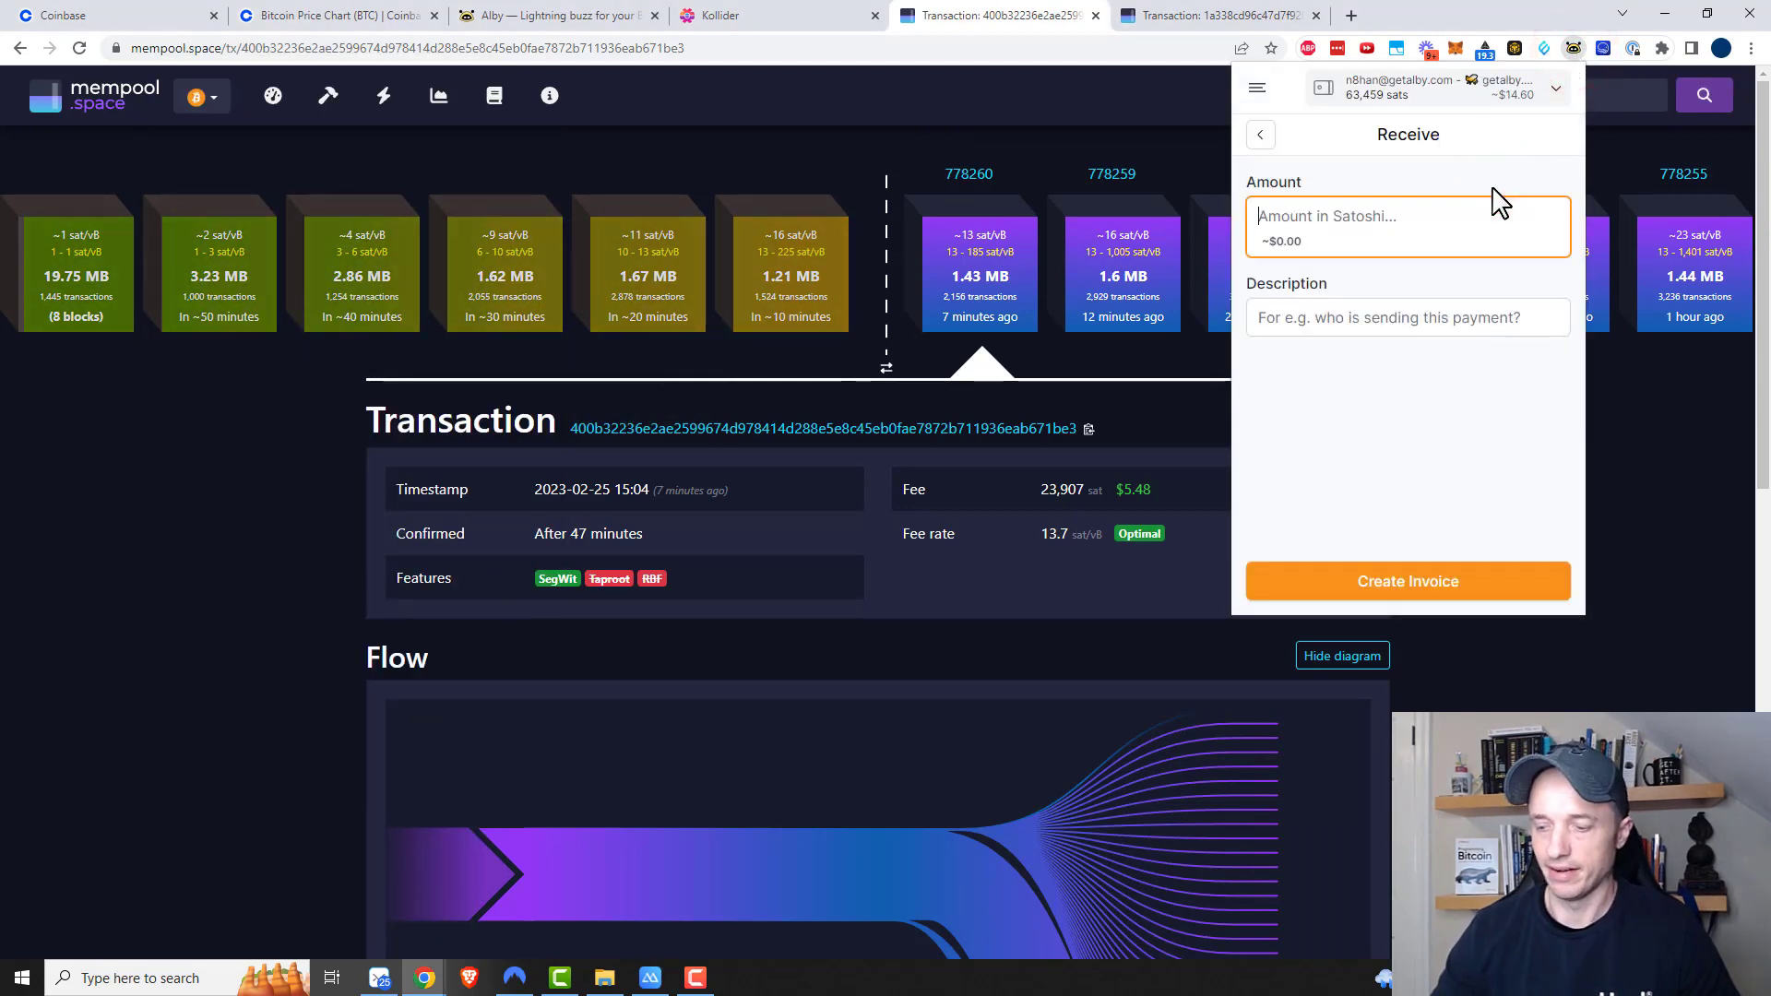
text(10000)
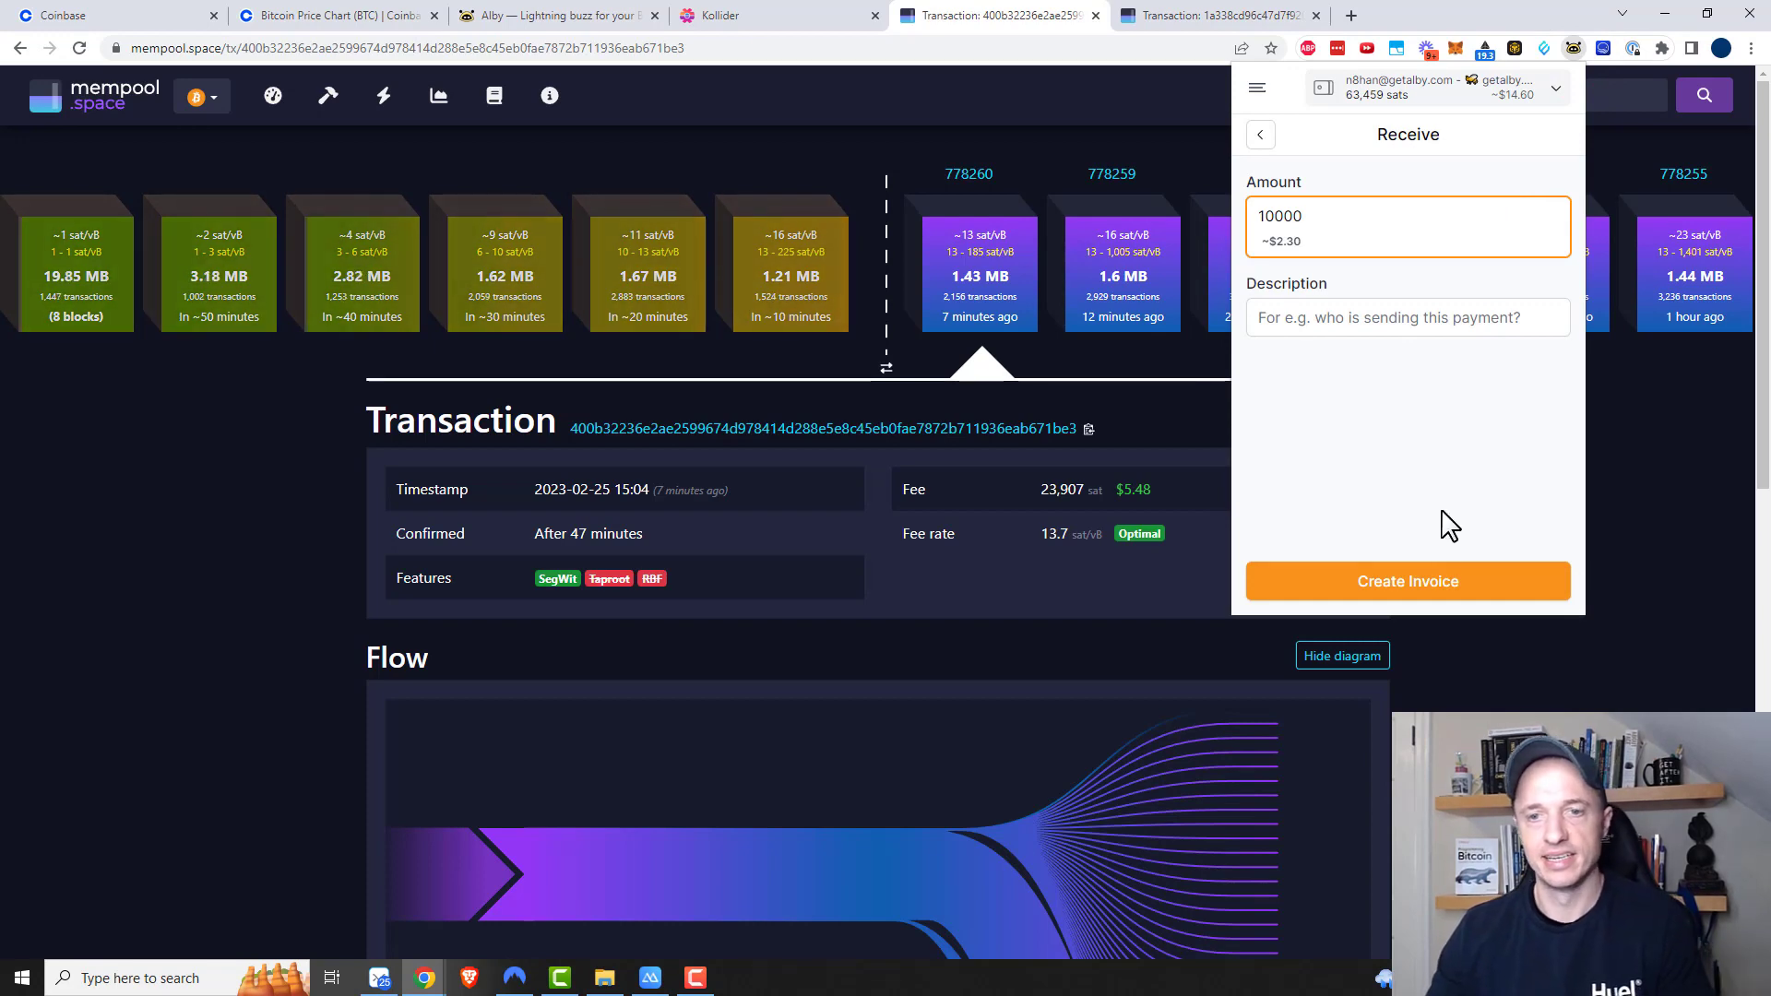
click(1439, 592)
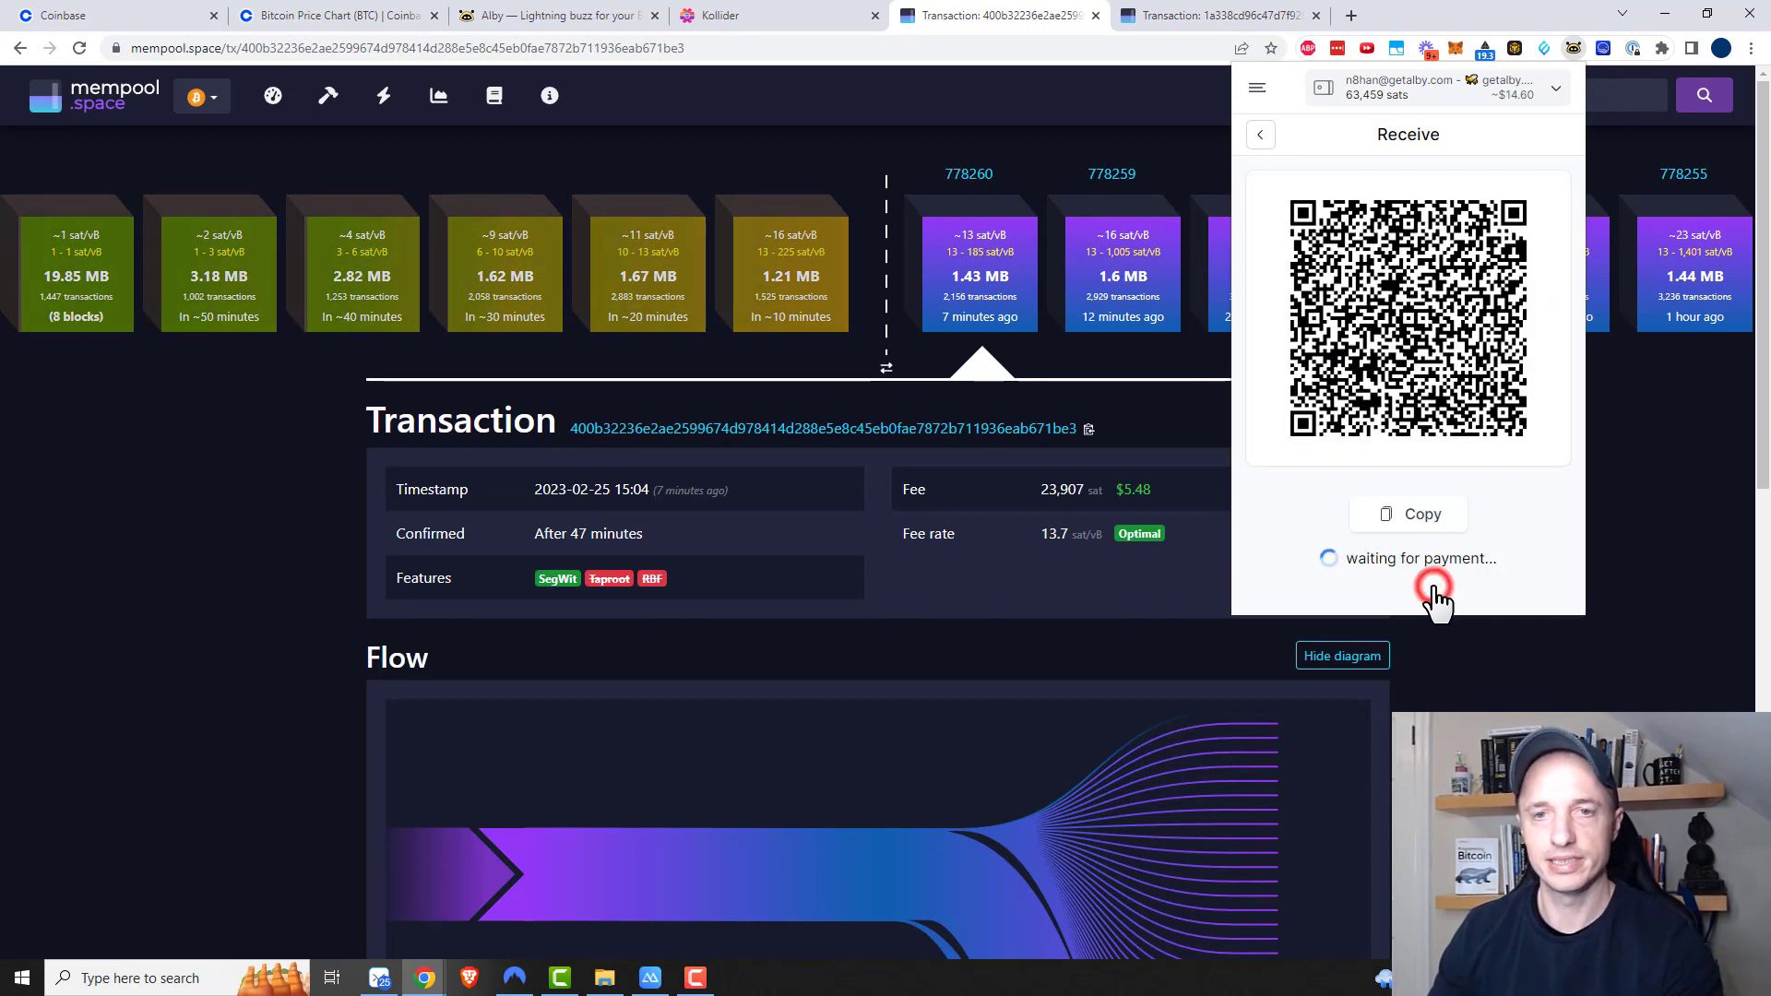
click(650, 978)
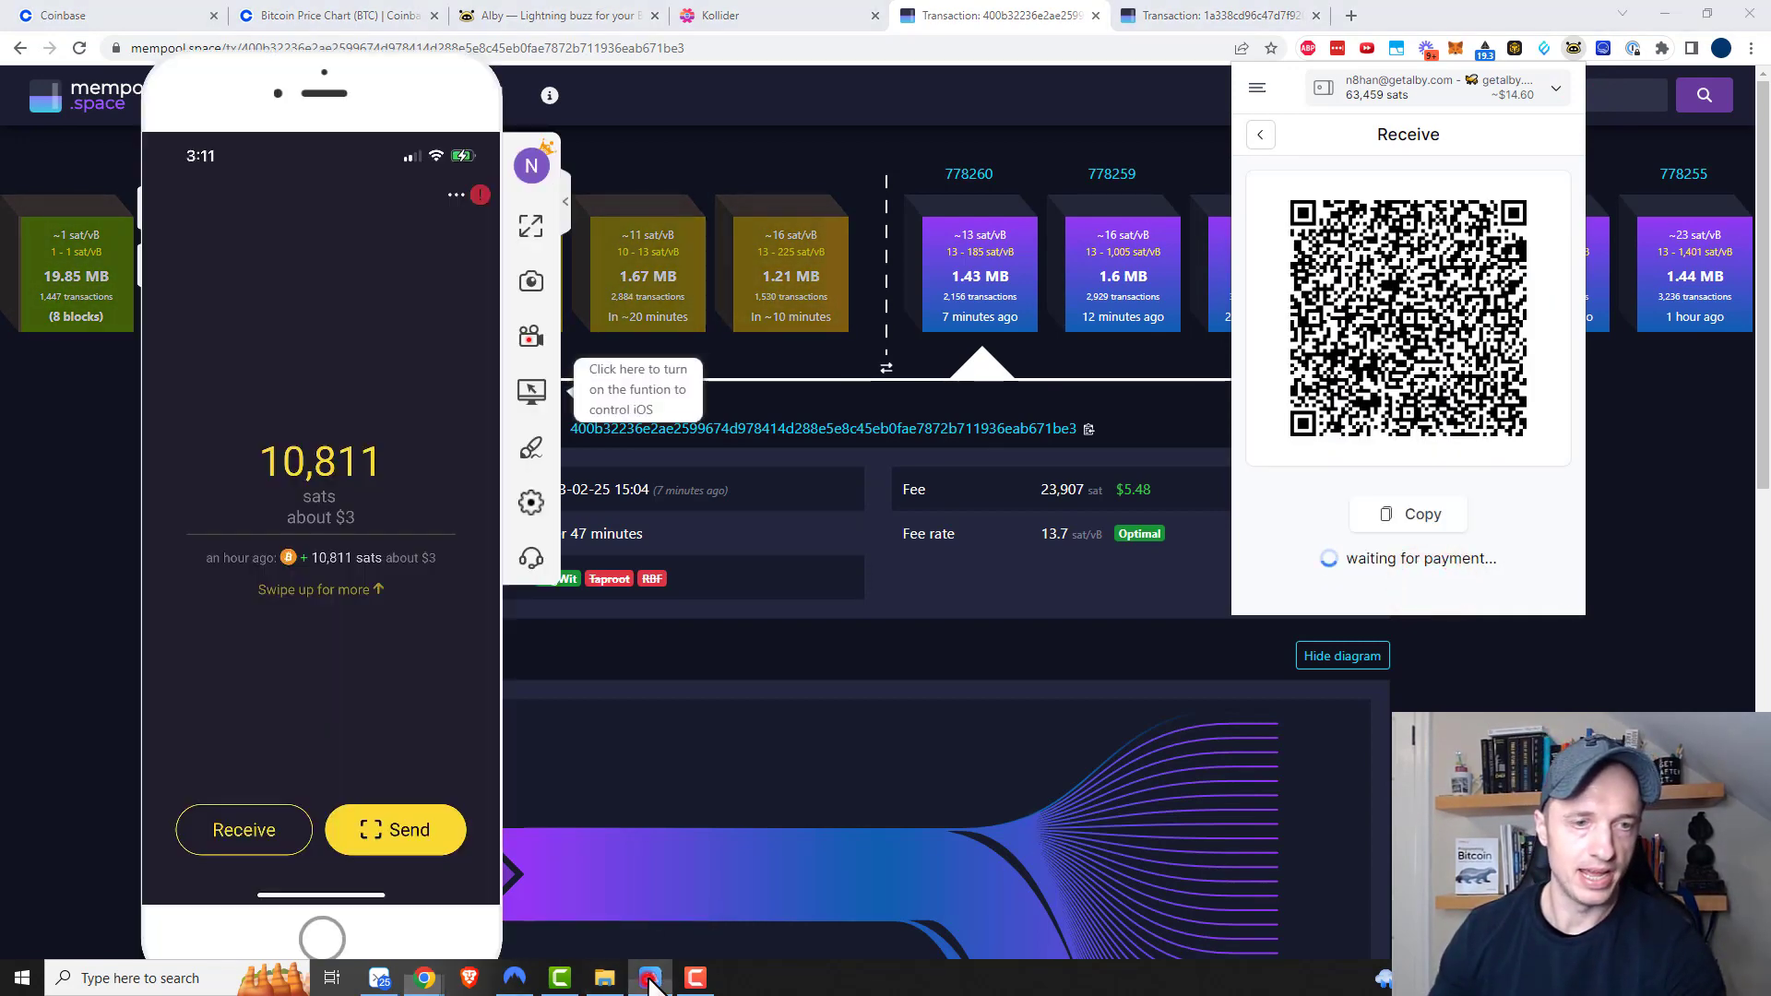
Scan the Alby QR invoice with the phone wallet and pay the 10,000 sats.
click(396, 829)
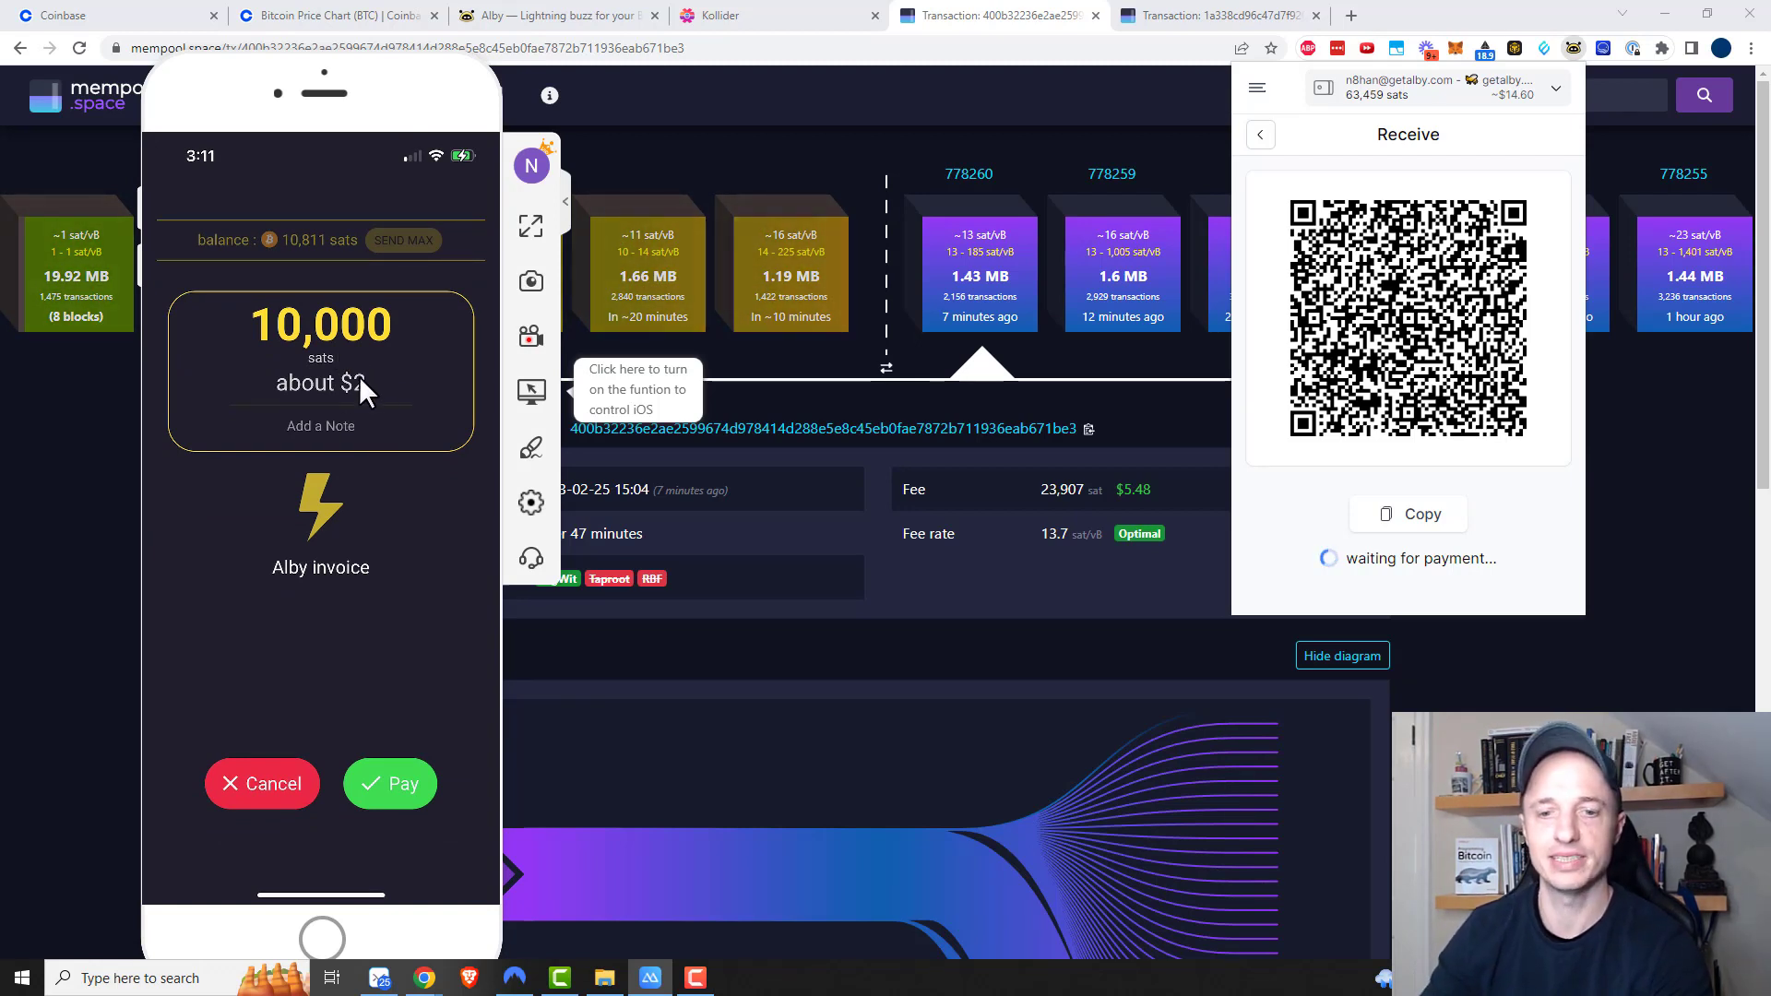
click(404, 784)
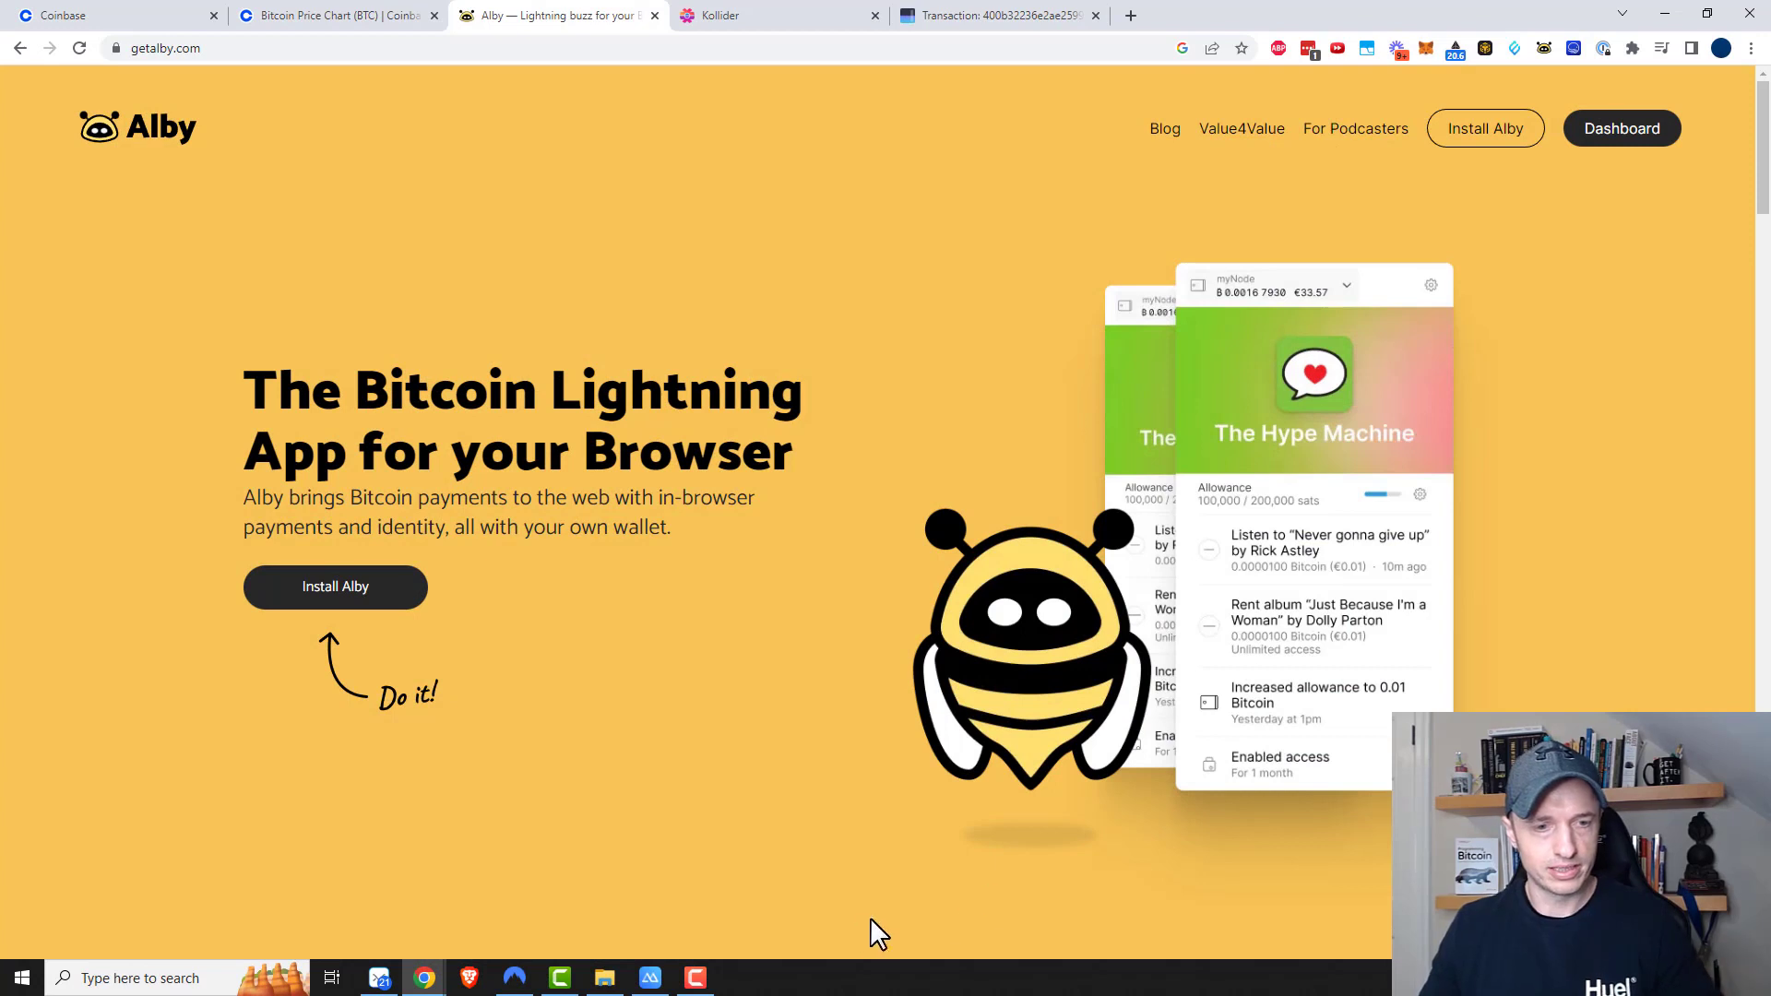
Show the Muun wallet home with its 0.00028168 BTC (6.49 USD) balance.
click(651, 978)
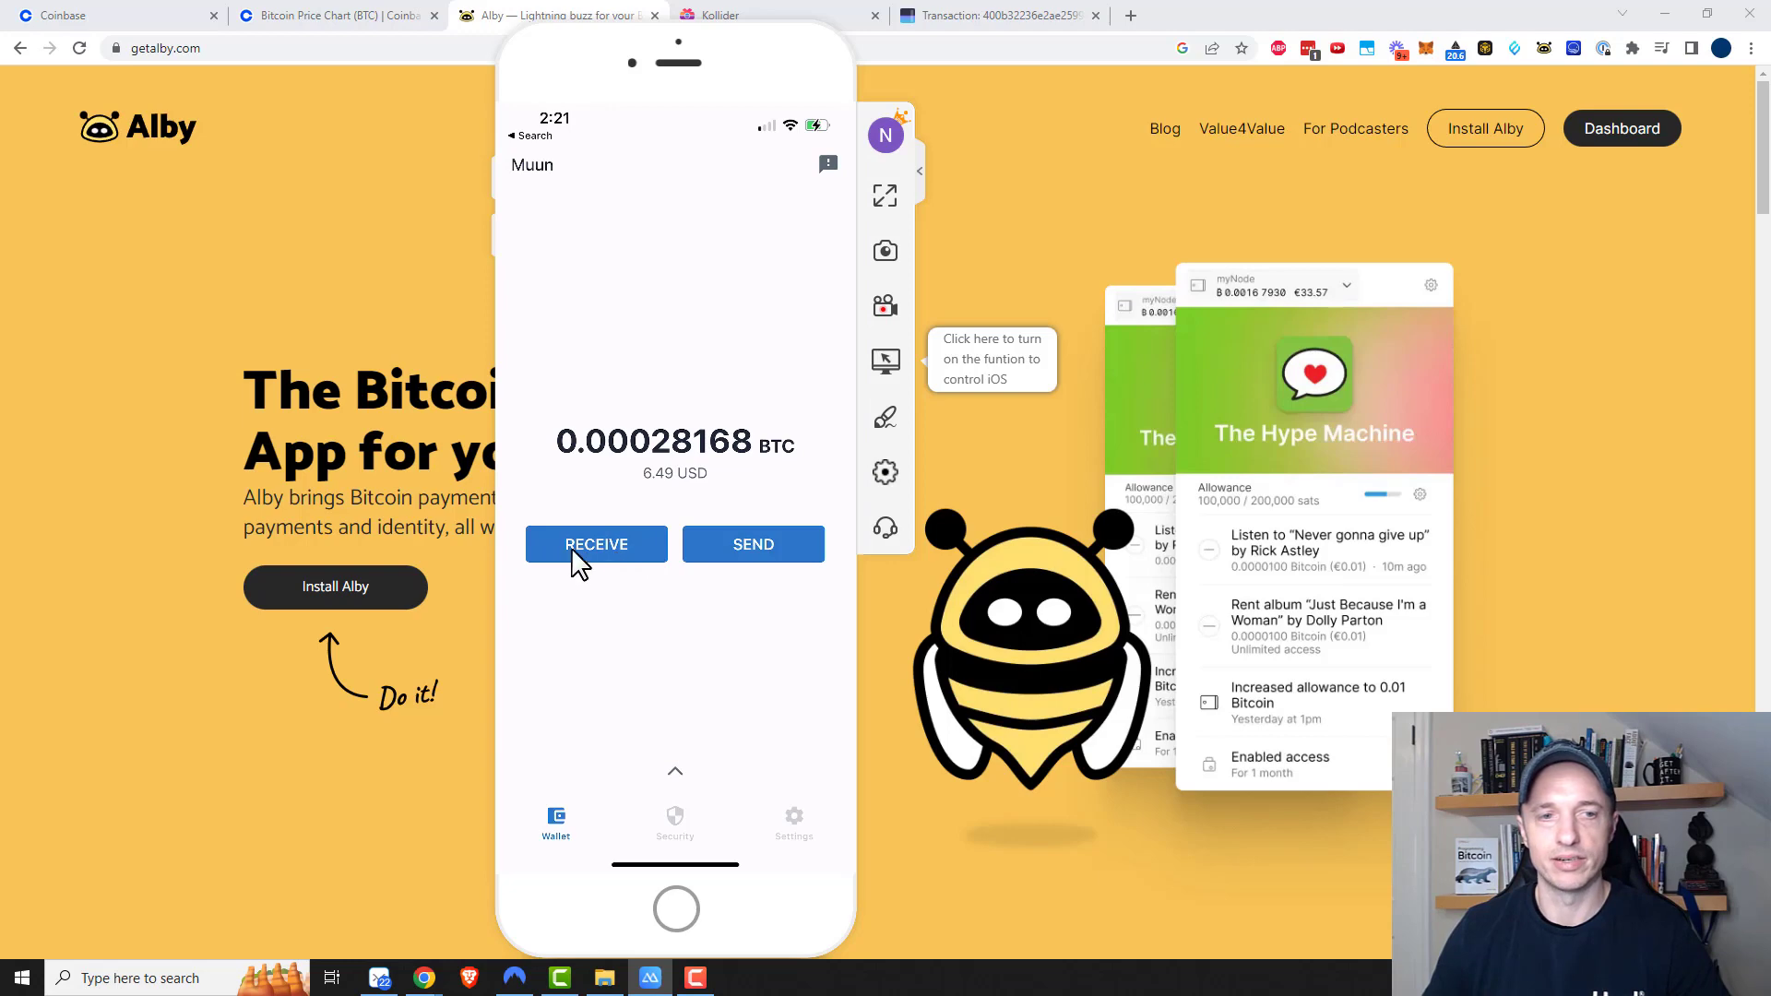
Display Muun's Bitcoin receiving address and QR code, then return to the Coinbase tab.
click(600, 565)
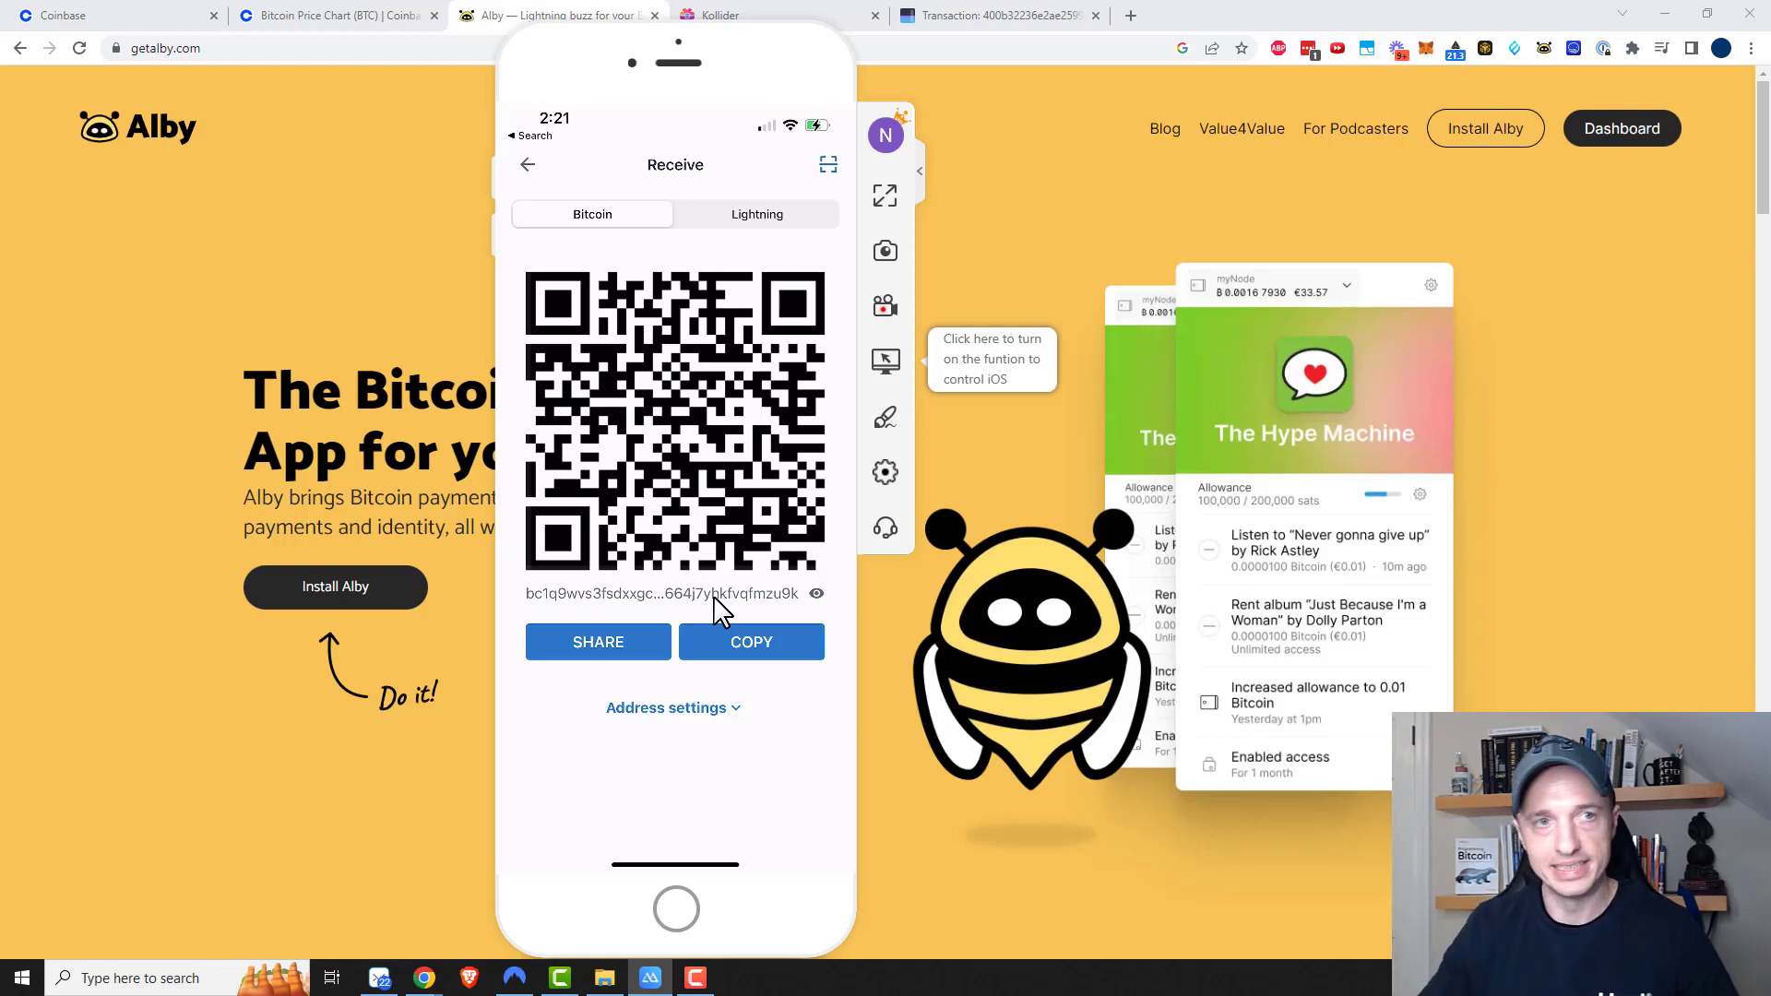
click(314, 16)
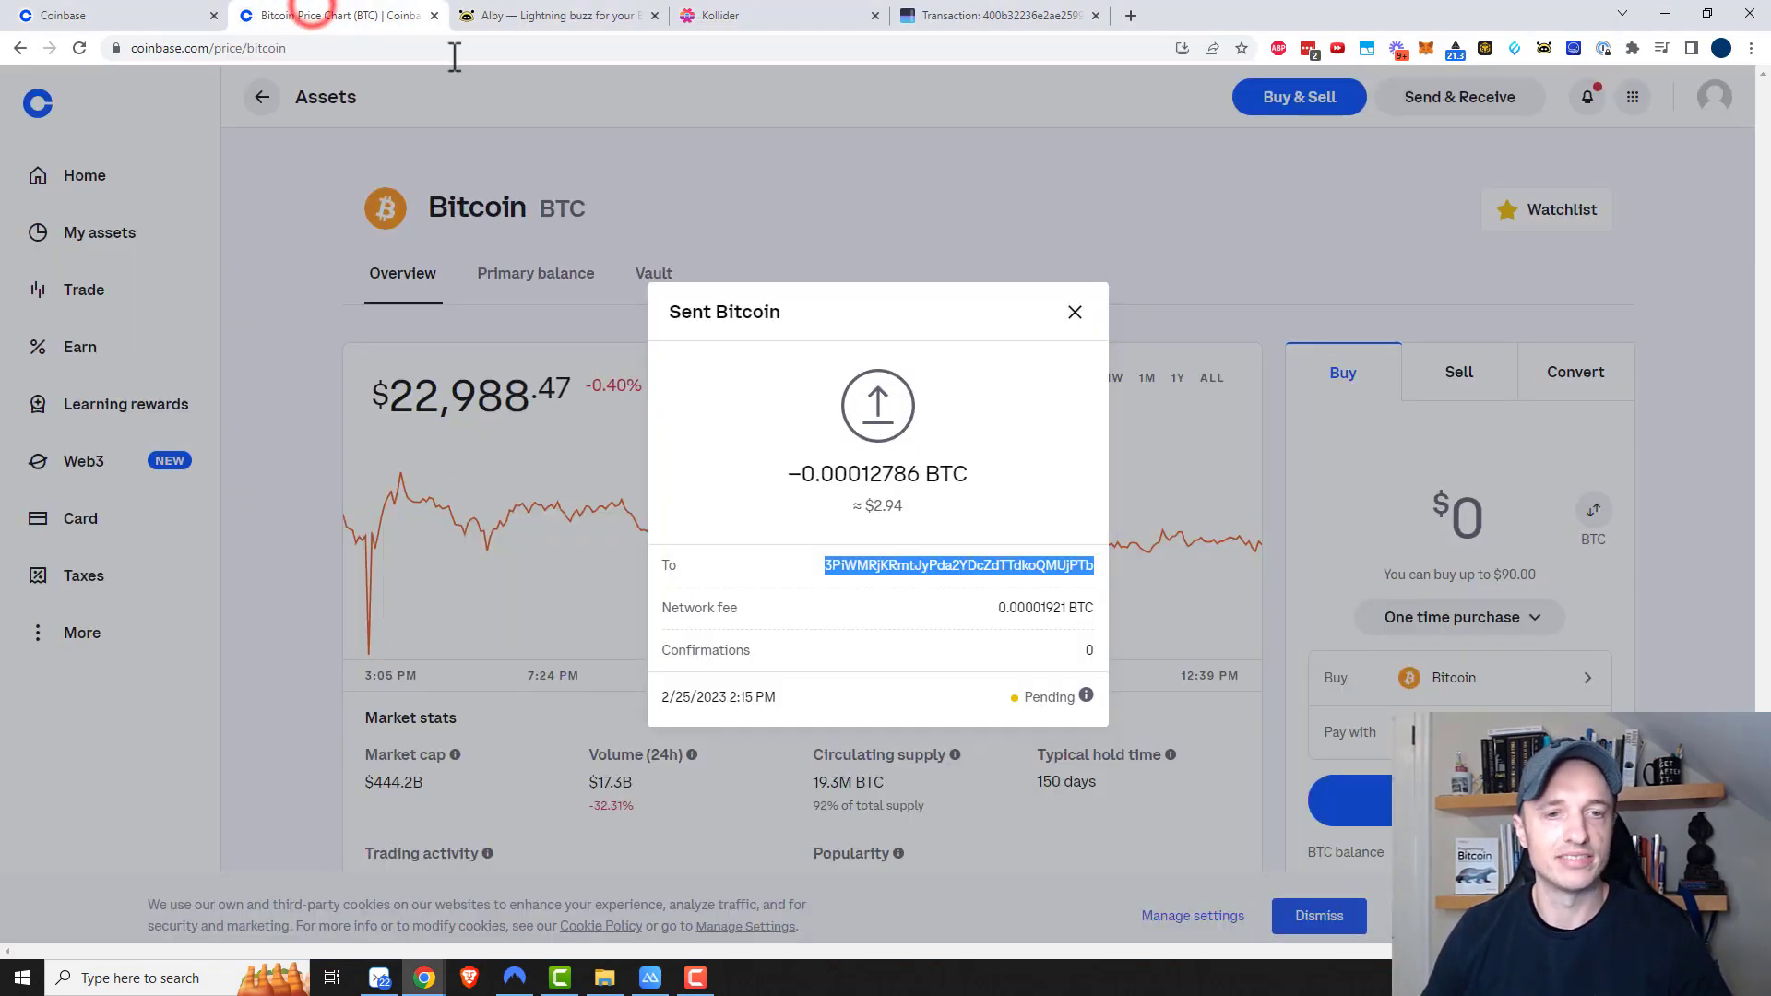
Start a new $2.50 Bitcoin send to the pasted bc1q address and continue to review.
click(1077, 314)
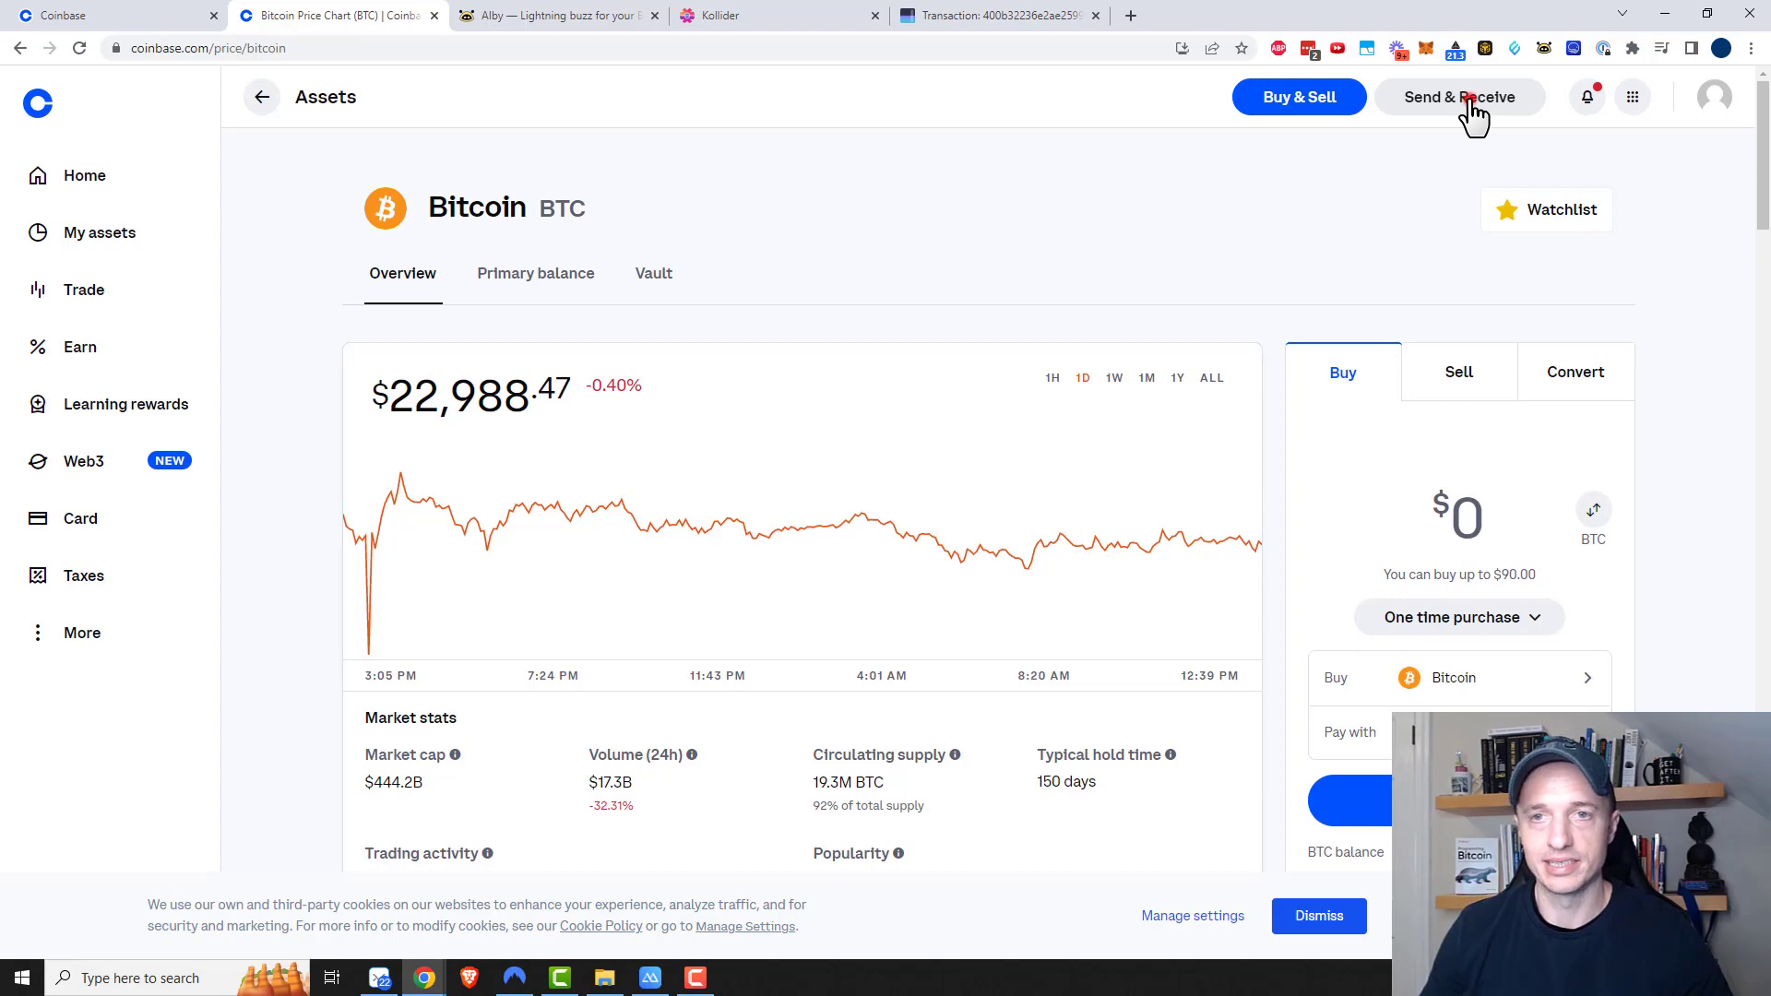
click(1469, 101)
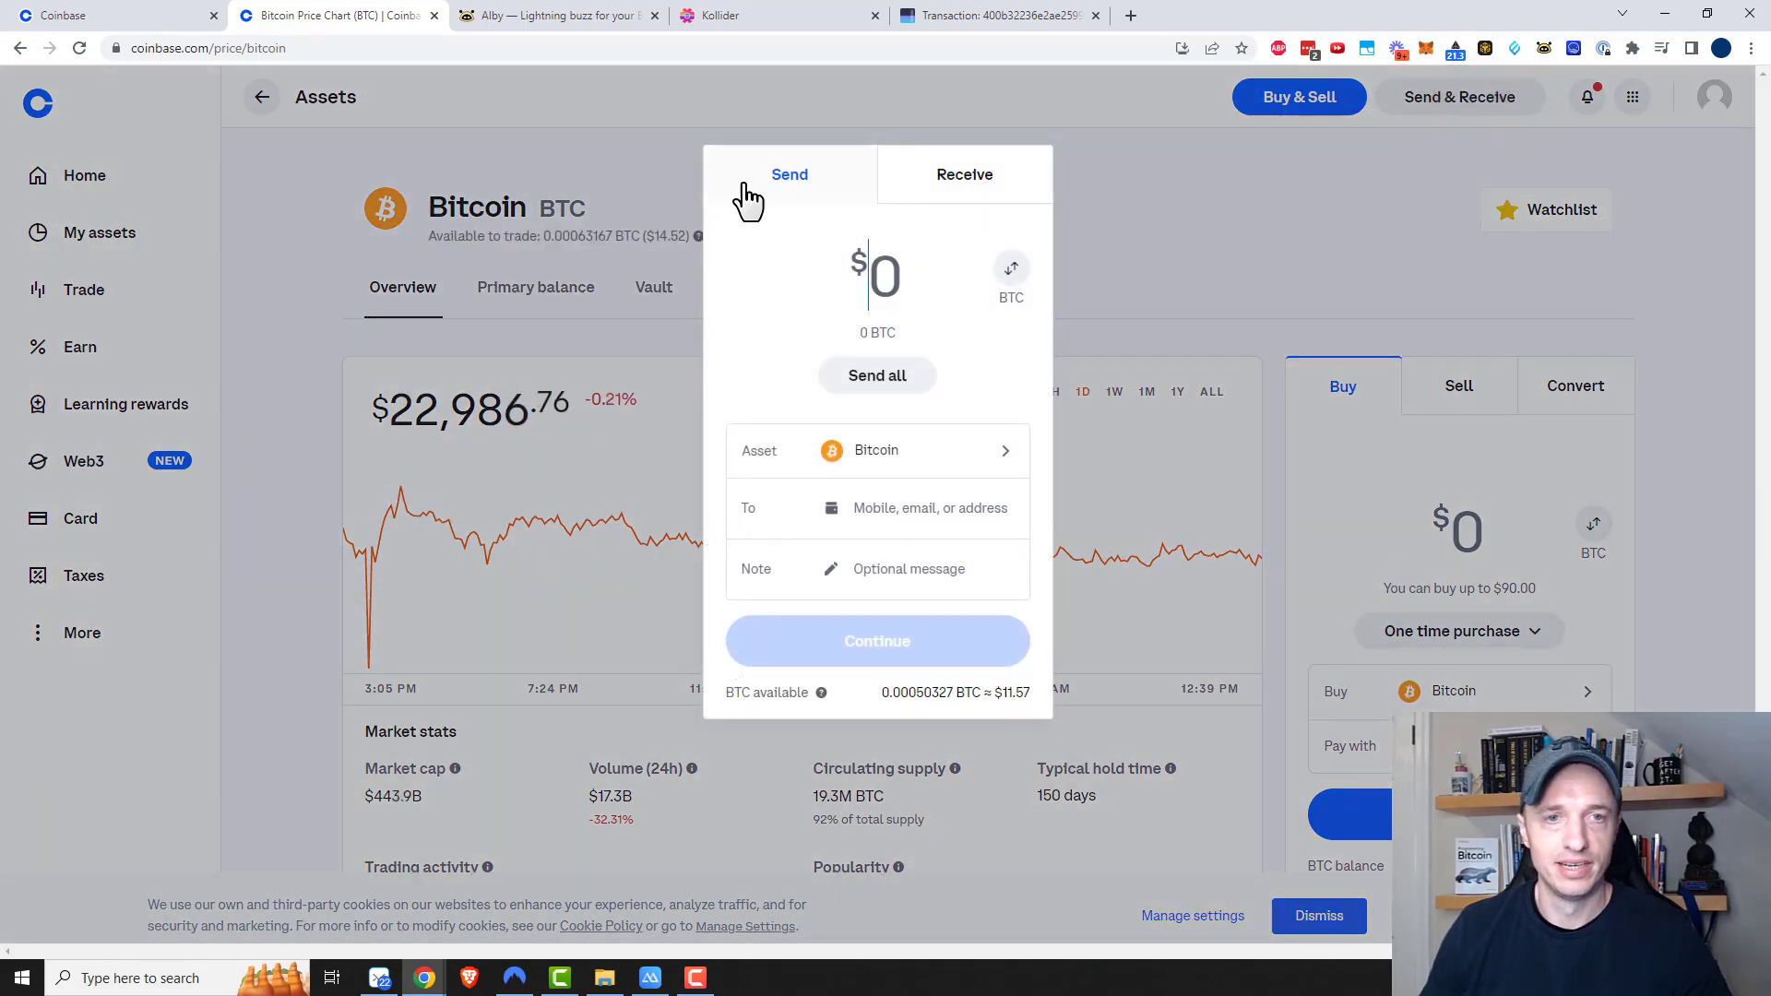
text(2.50)
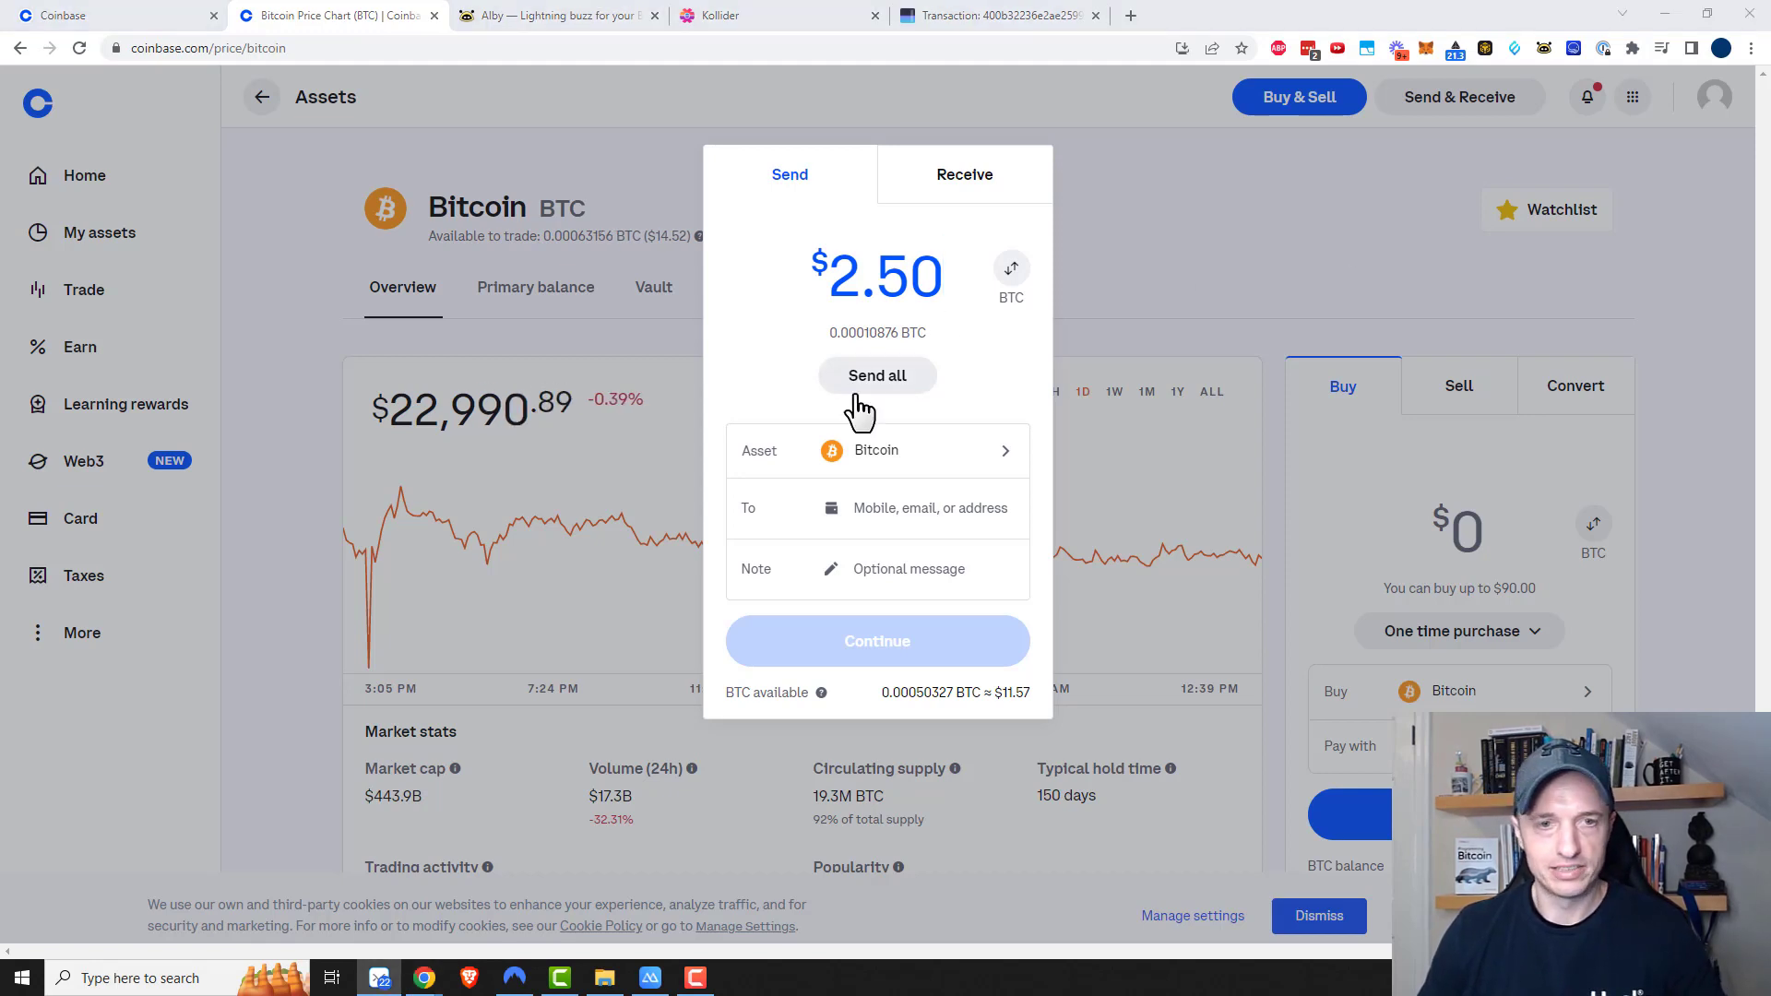
click(938, 507)
key(ctrl+v)
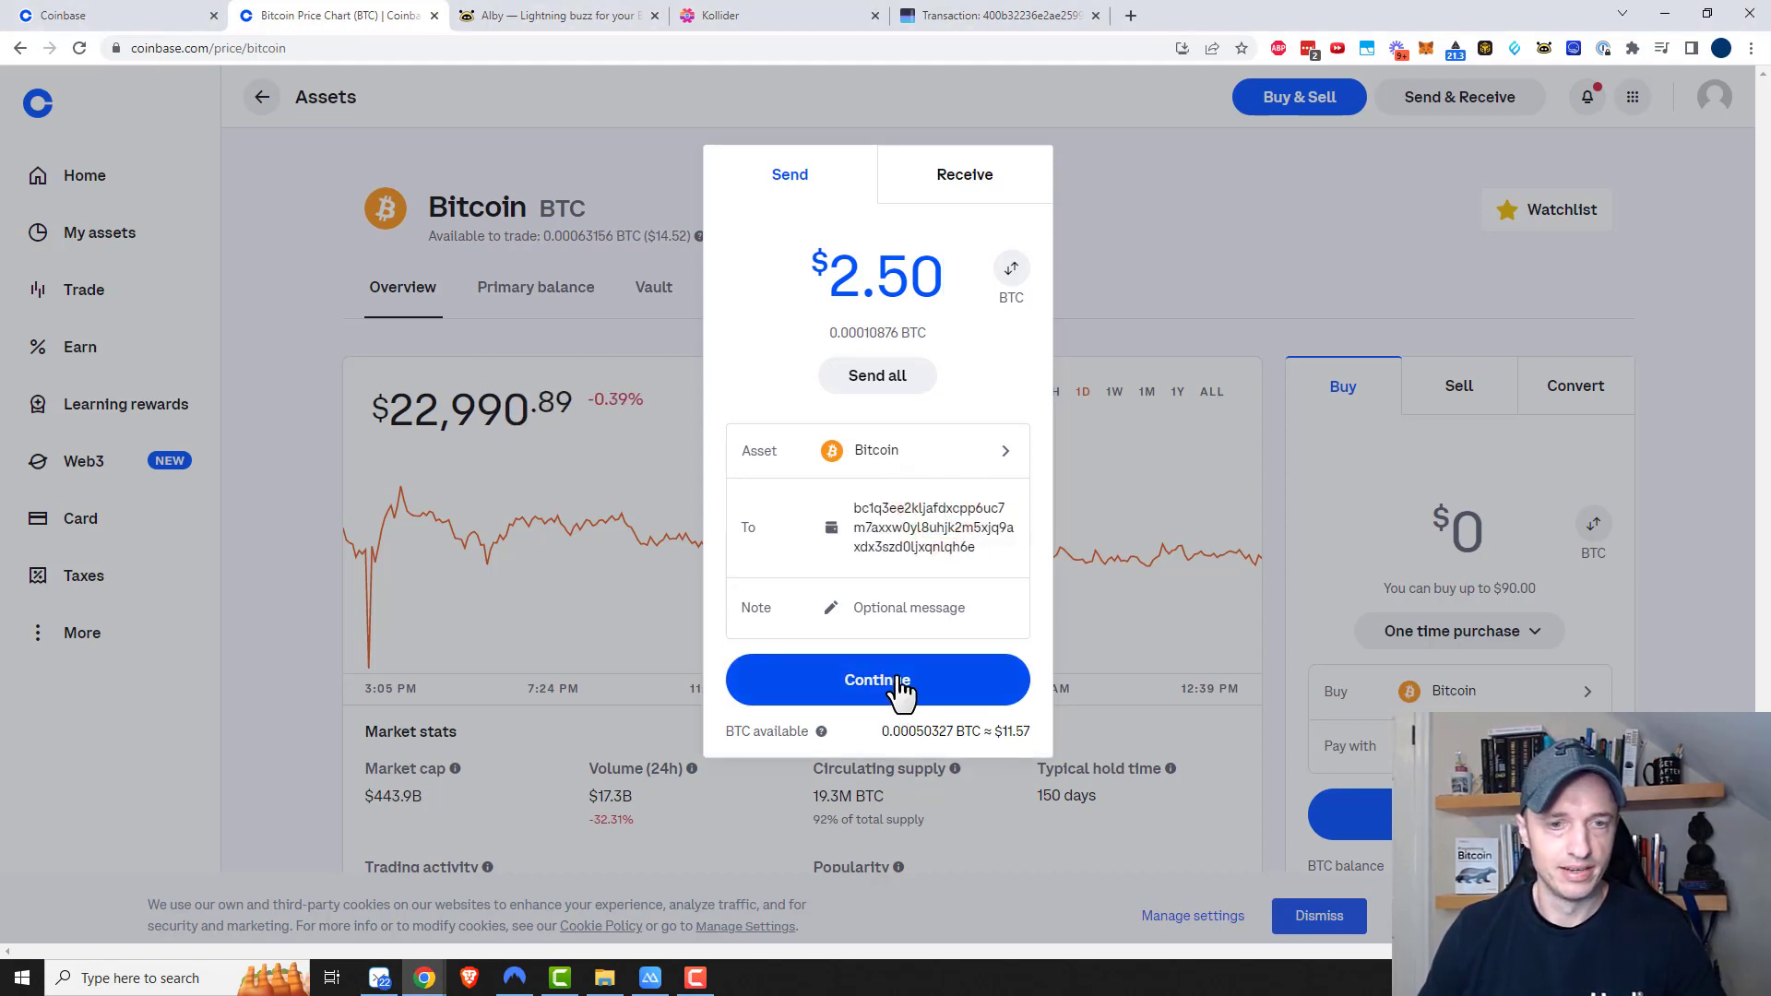
click(901, 697)
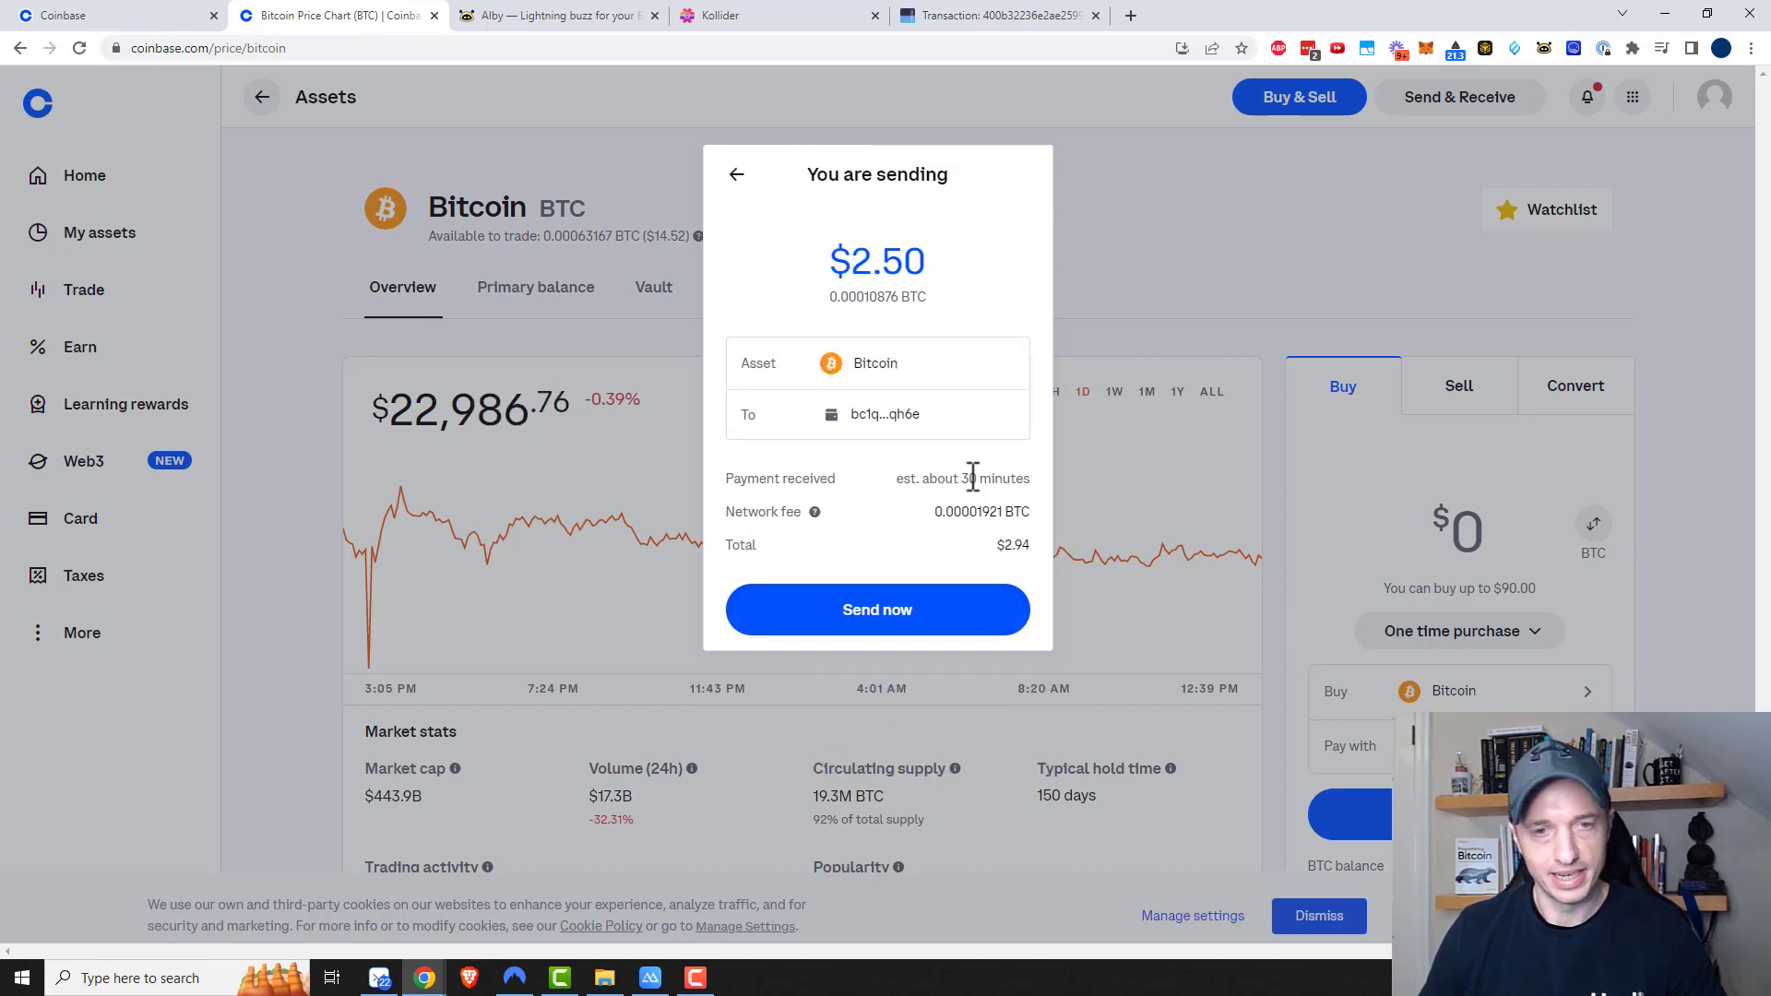
Confirm the send, open the pending transaction, and select its recipient address.
click(906, 623)
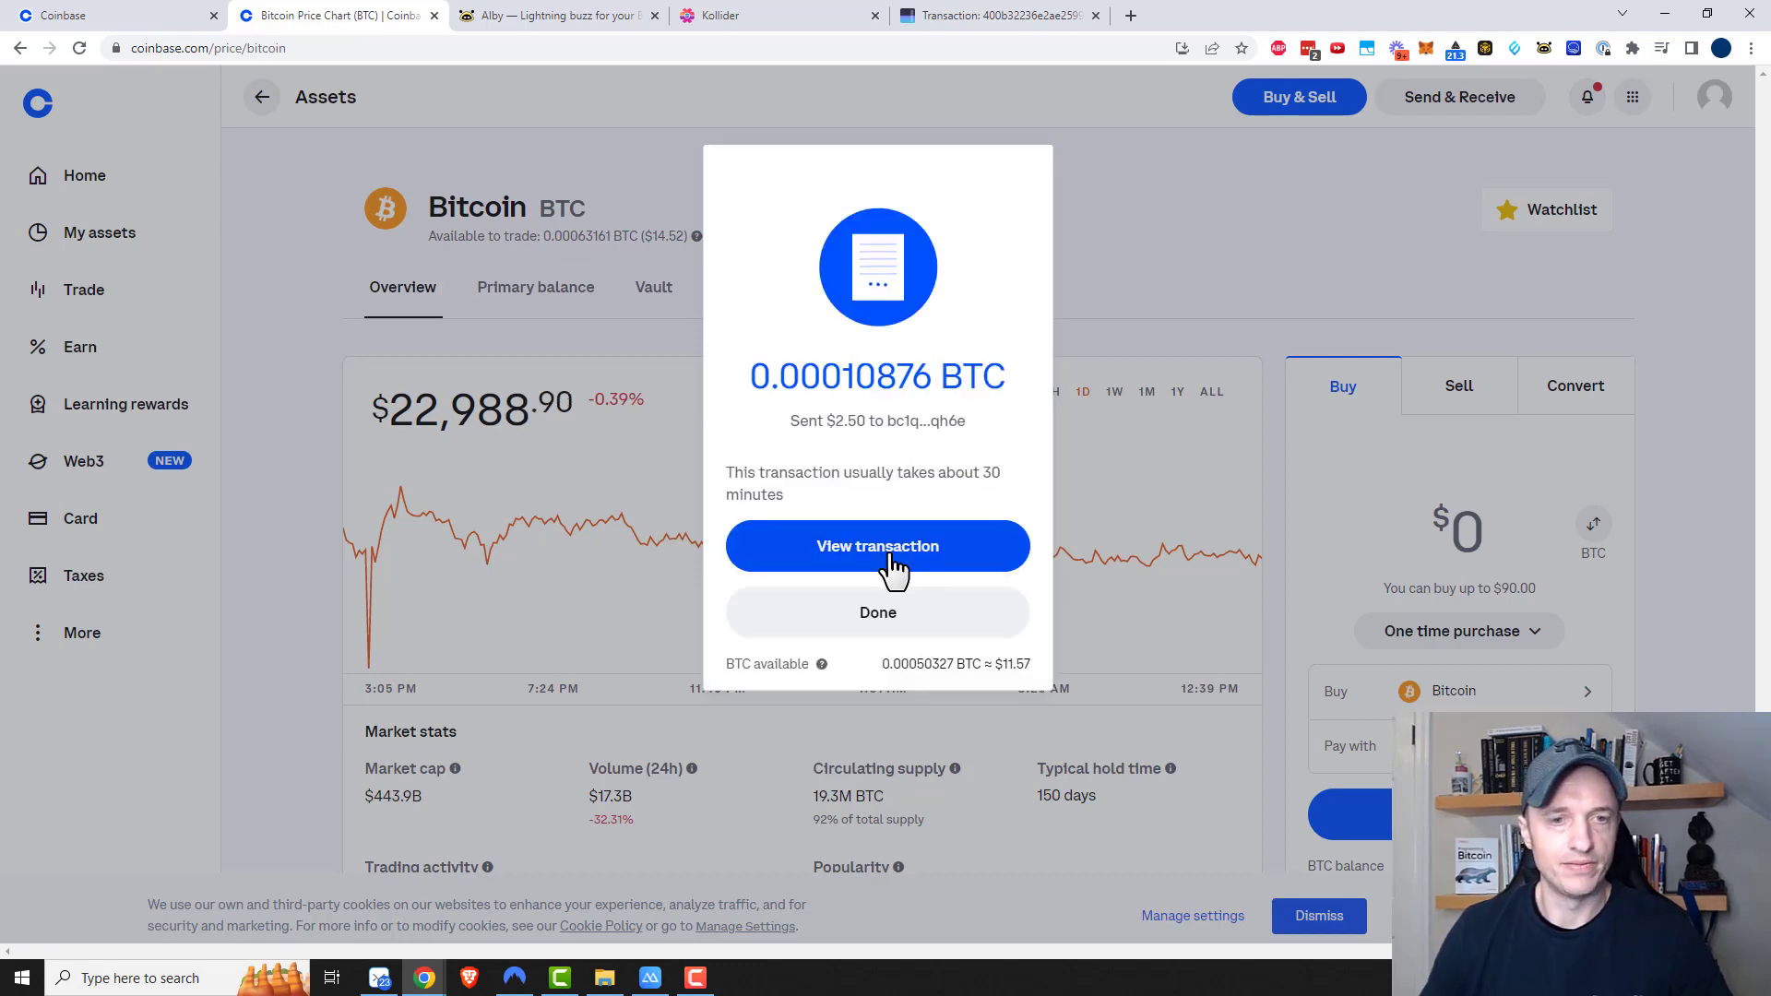
click(888, 552)
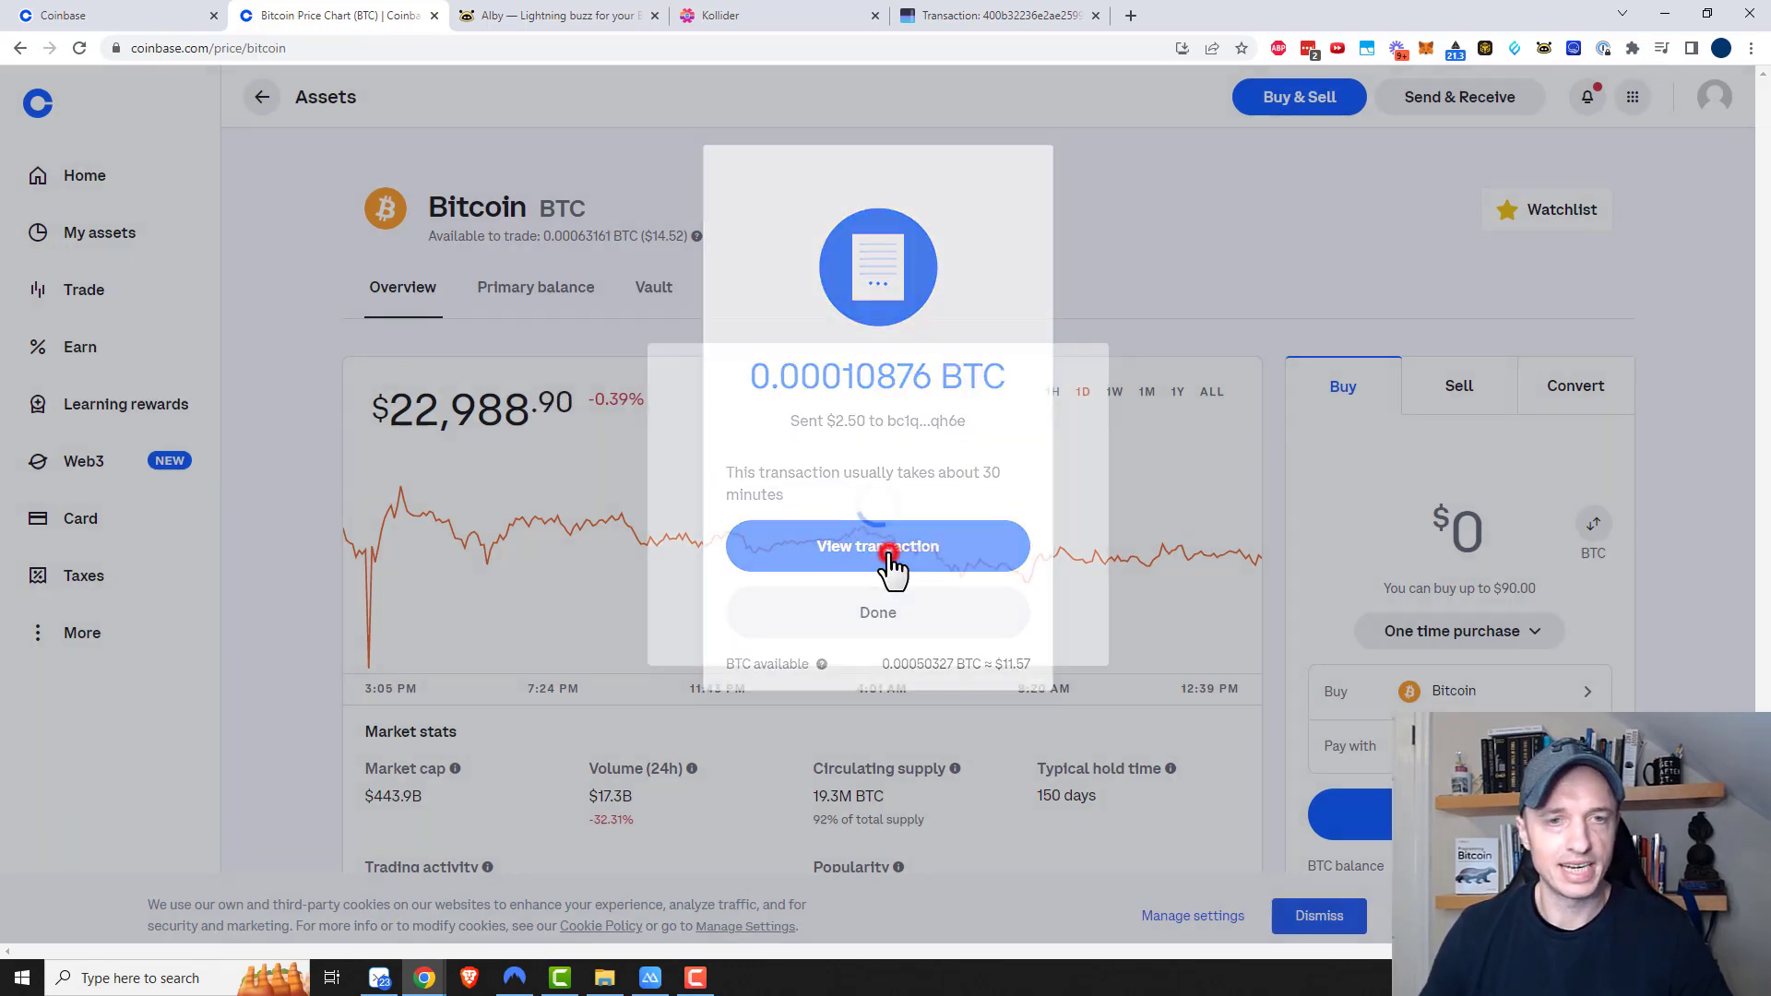
double_click(918, 558)
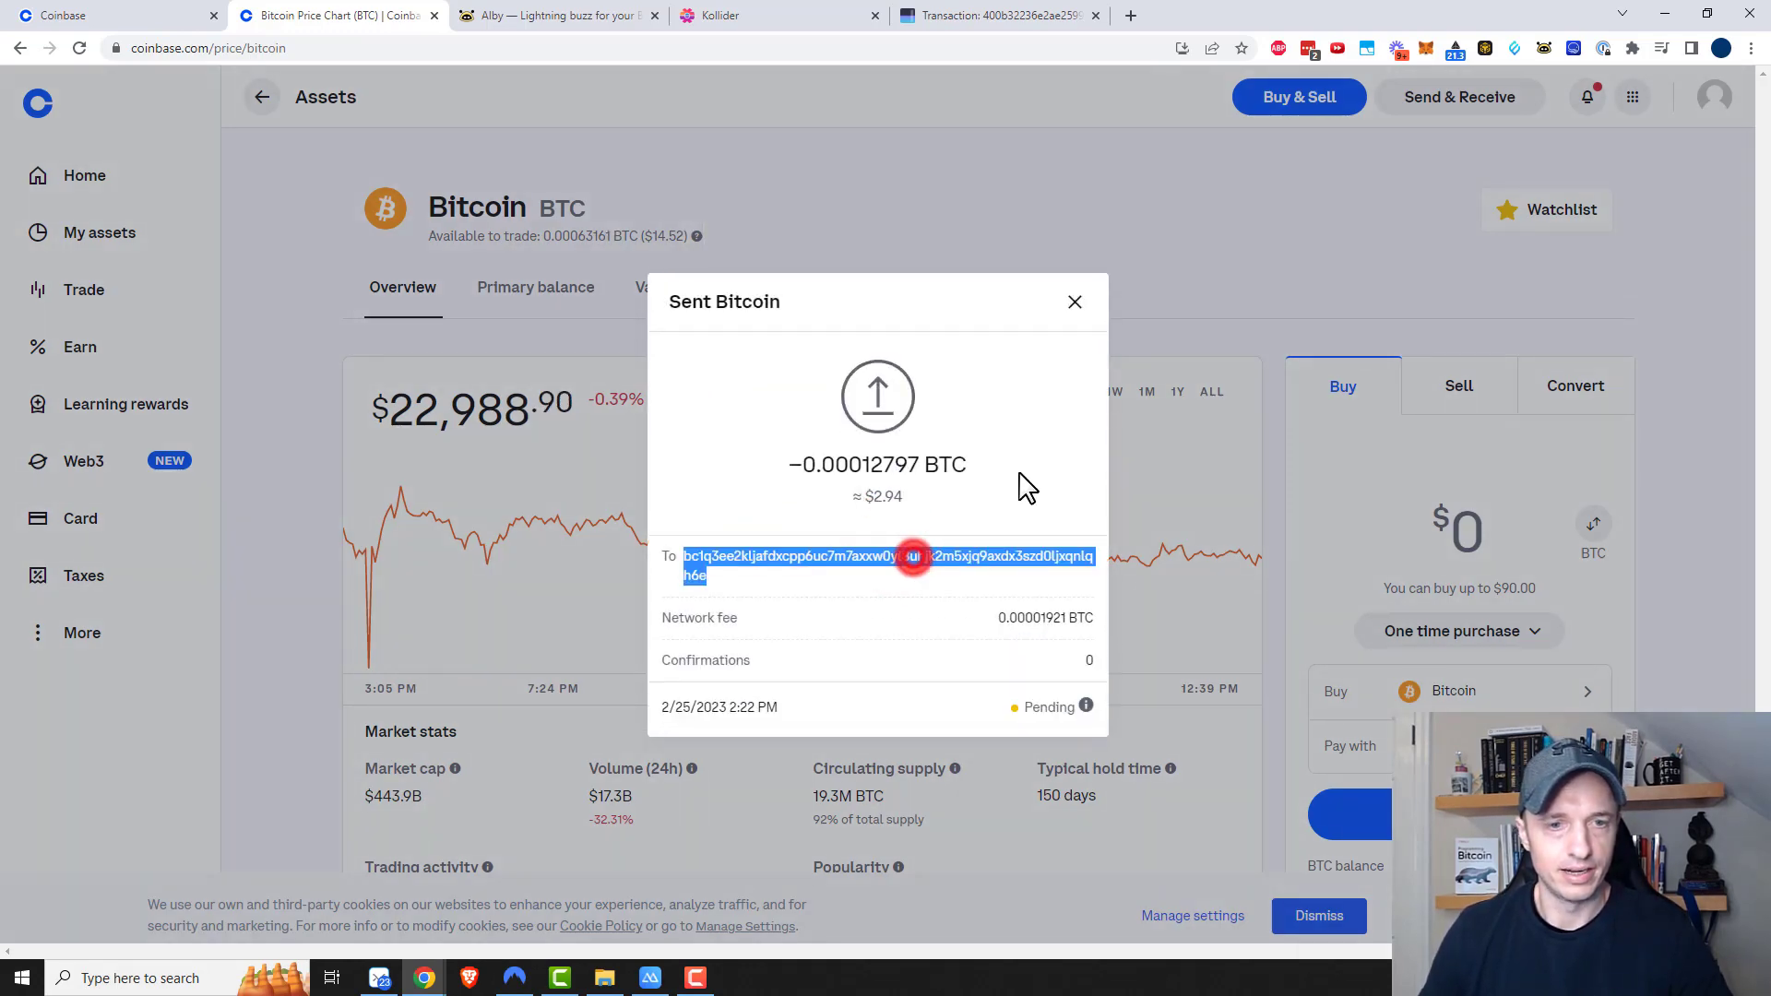
click(1131, 15)
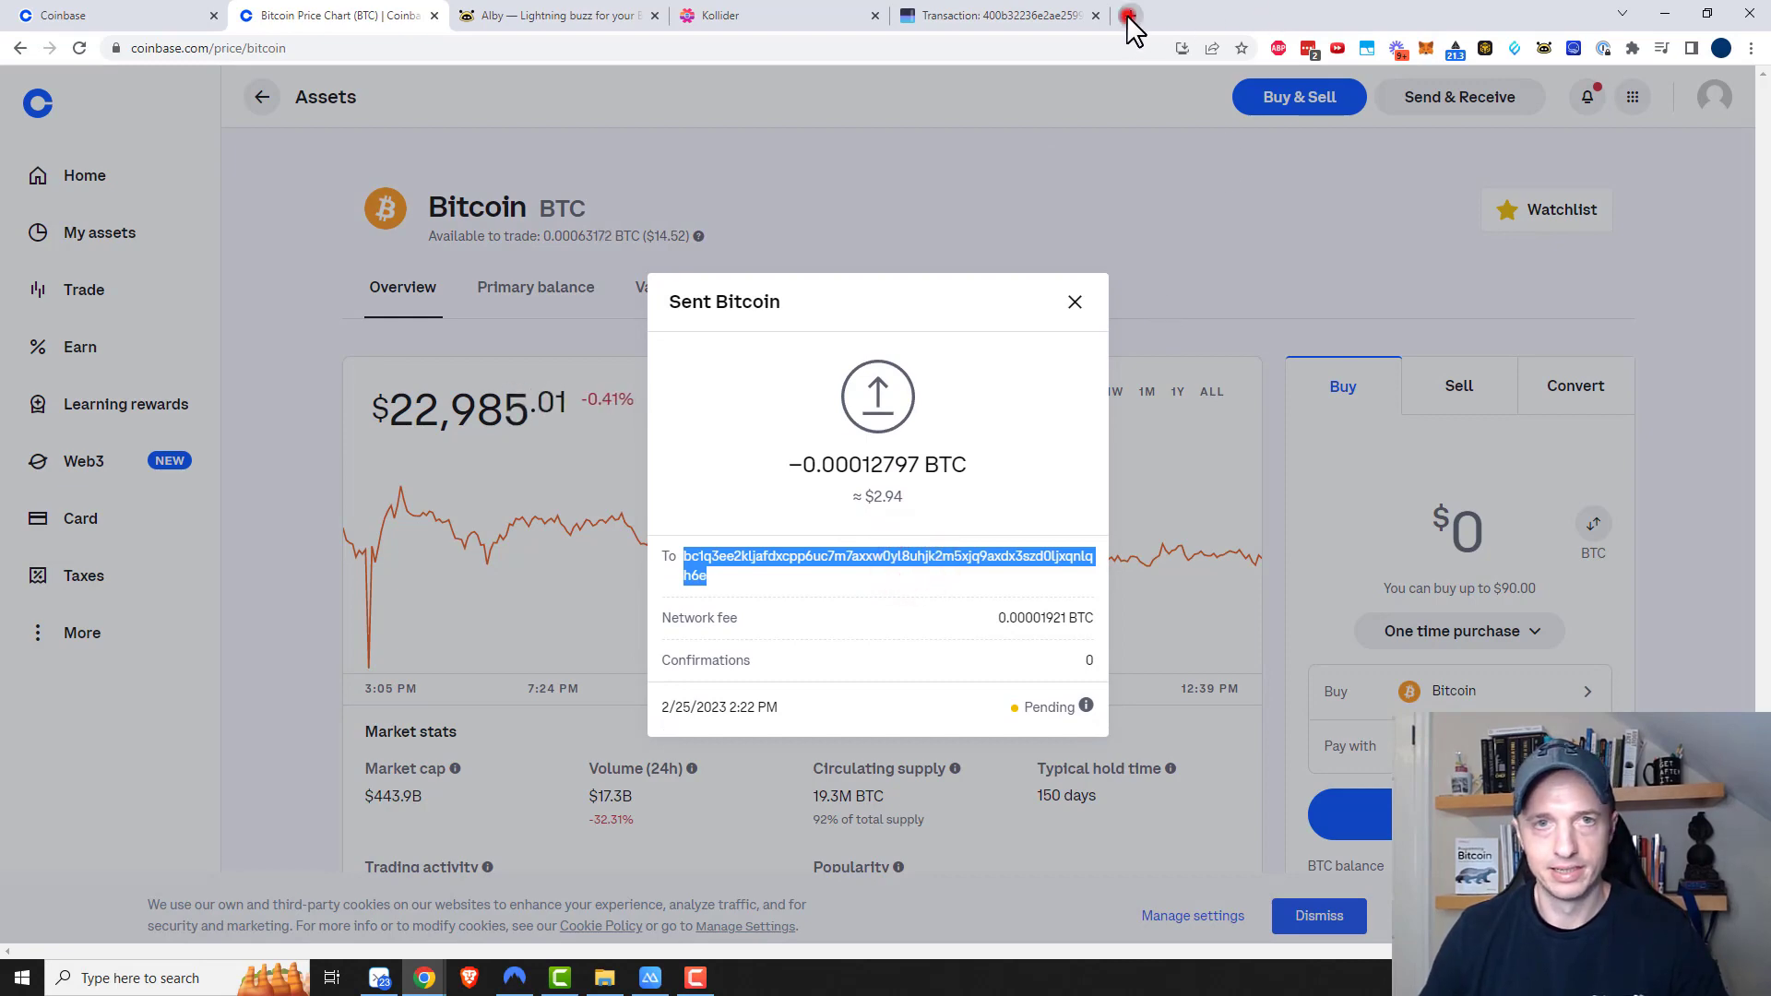
Load the mempool.space explorer in the new tab.
click(1136, 44)
text(memm)
key(BackSpace)
key(BackSpace)
key(BackSpace)
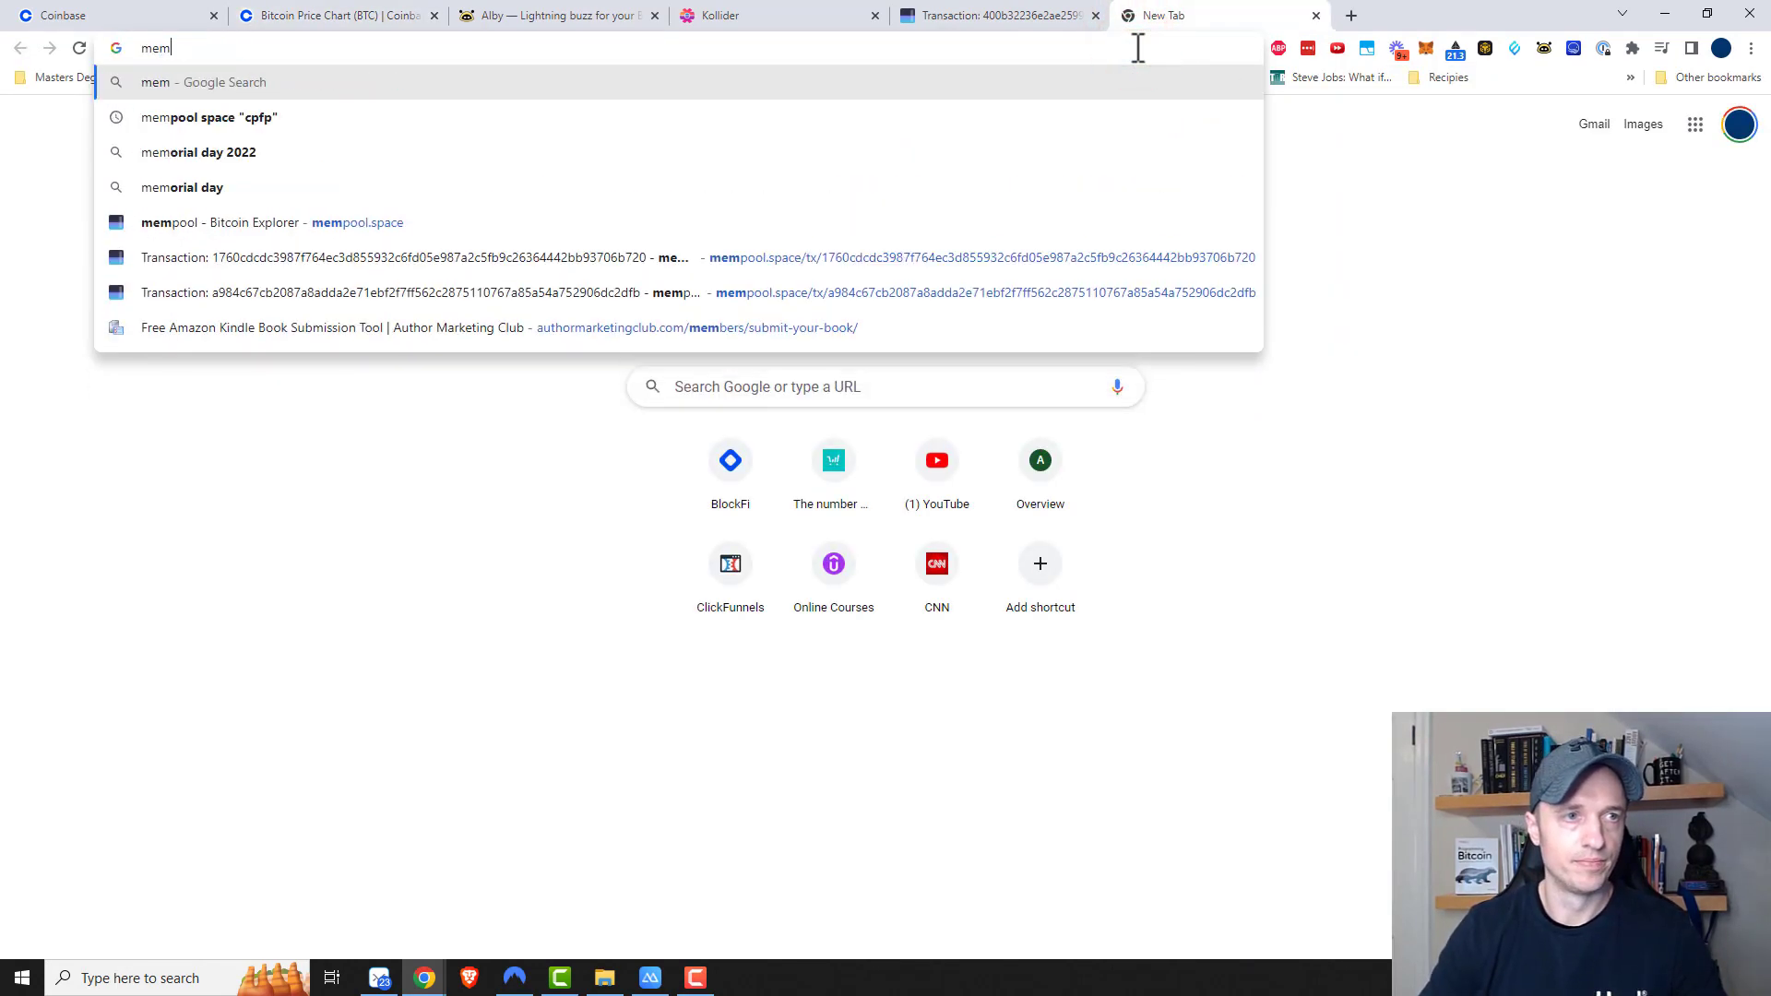
text(m)
key(Return)
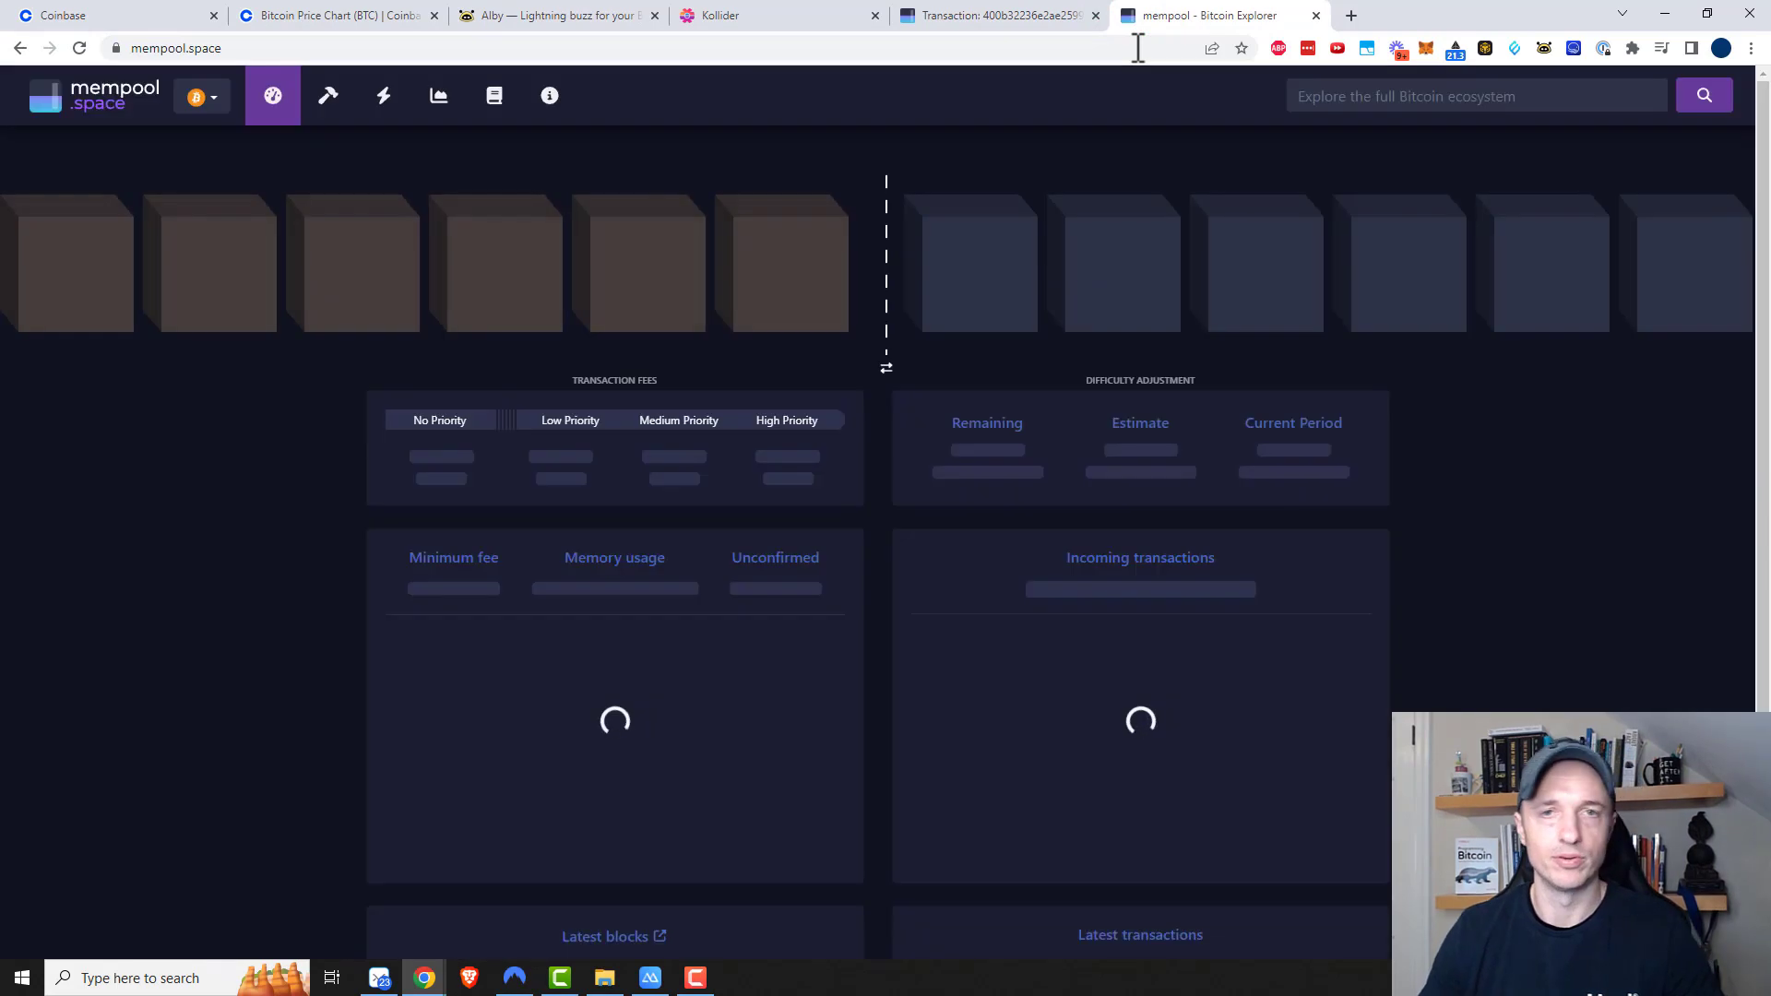
Search the recipient address and open its unconfirmed transaction with a 19,998 sat fee.
click(1466, 93)
key(ctrl+v)
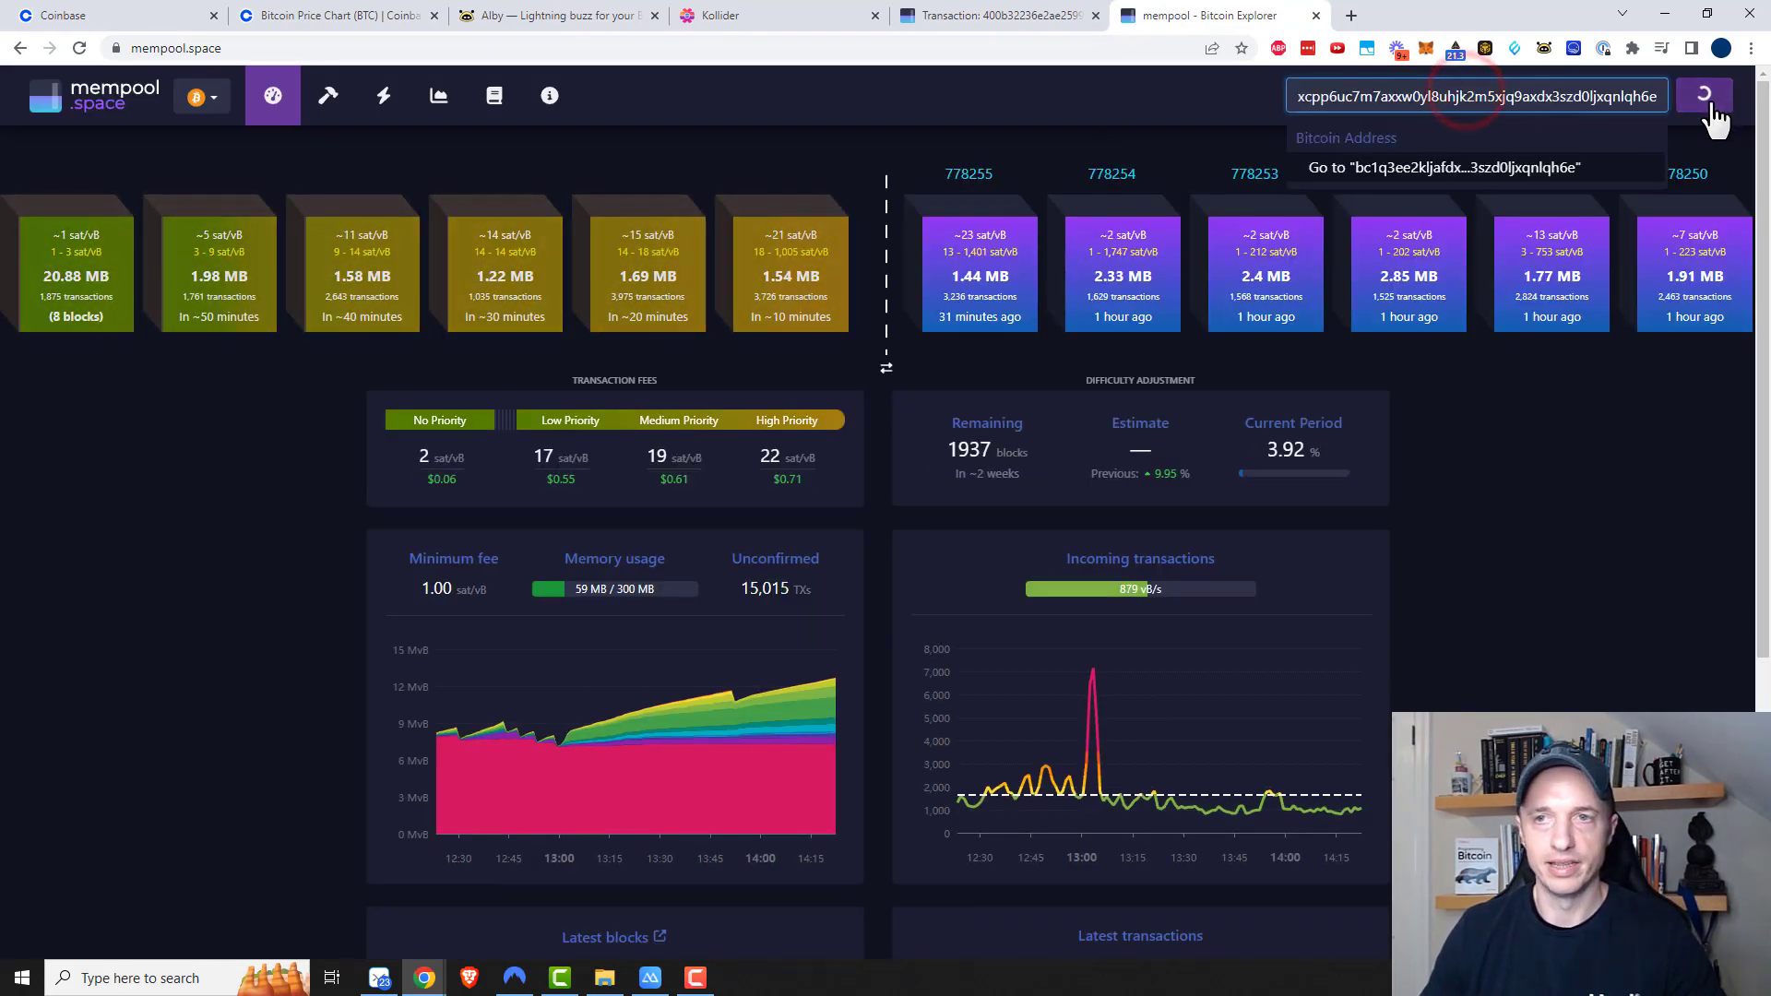
click(1704, 95)
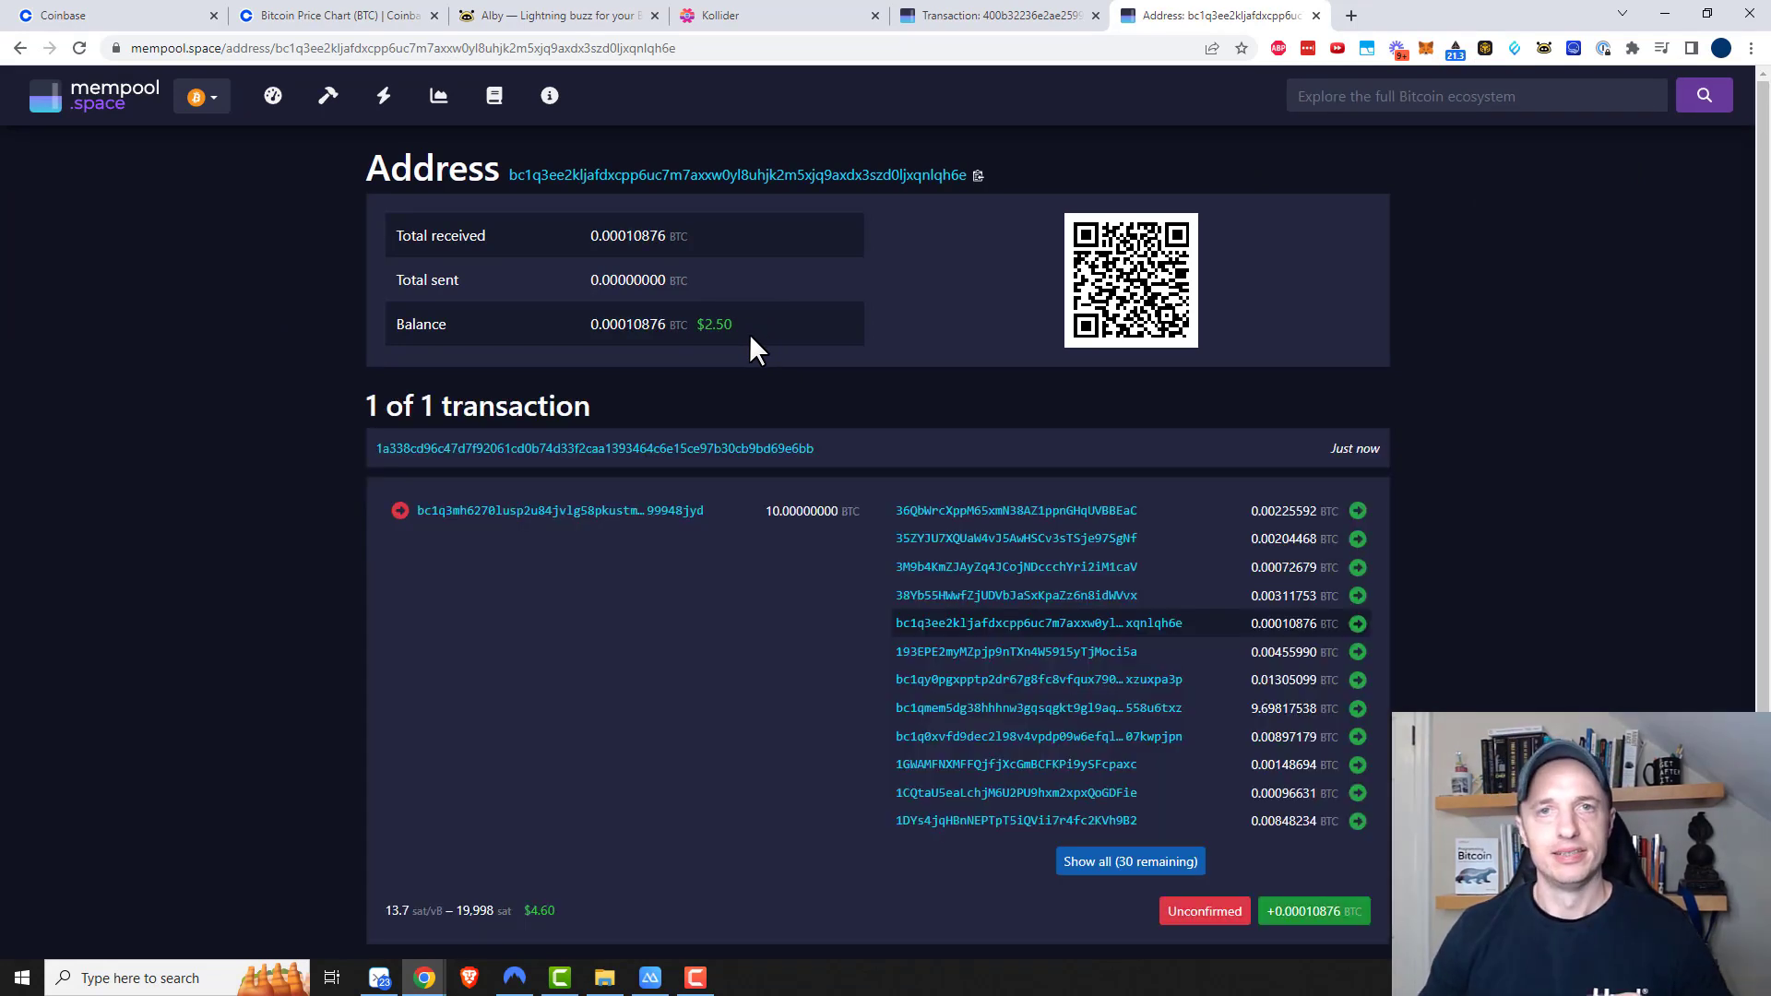
click(673, 450)
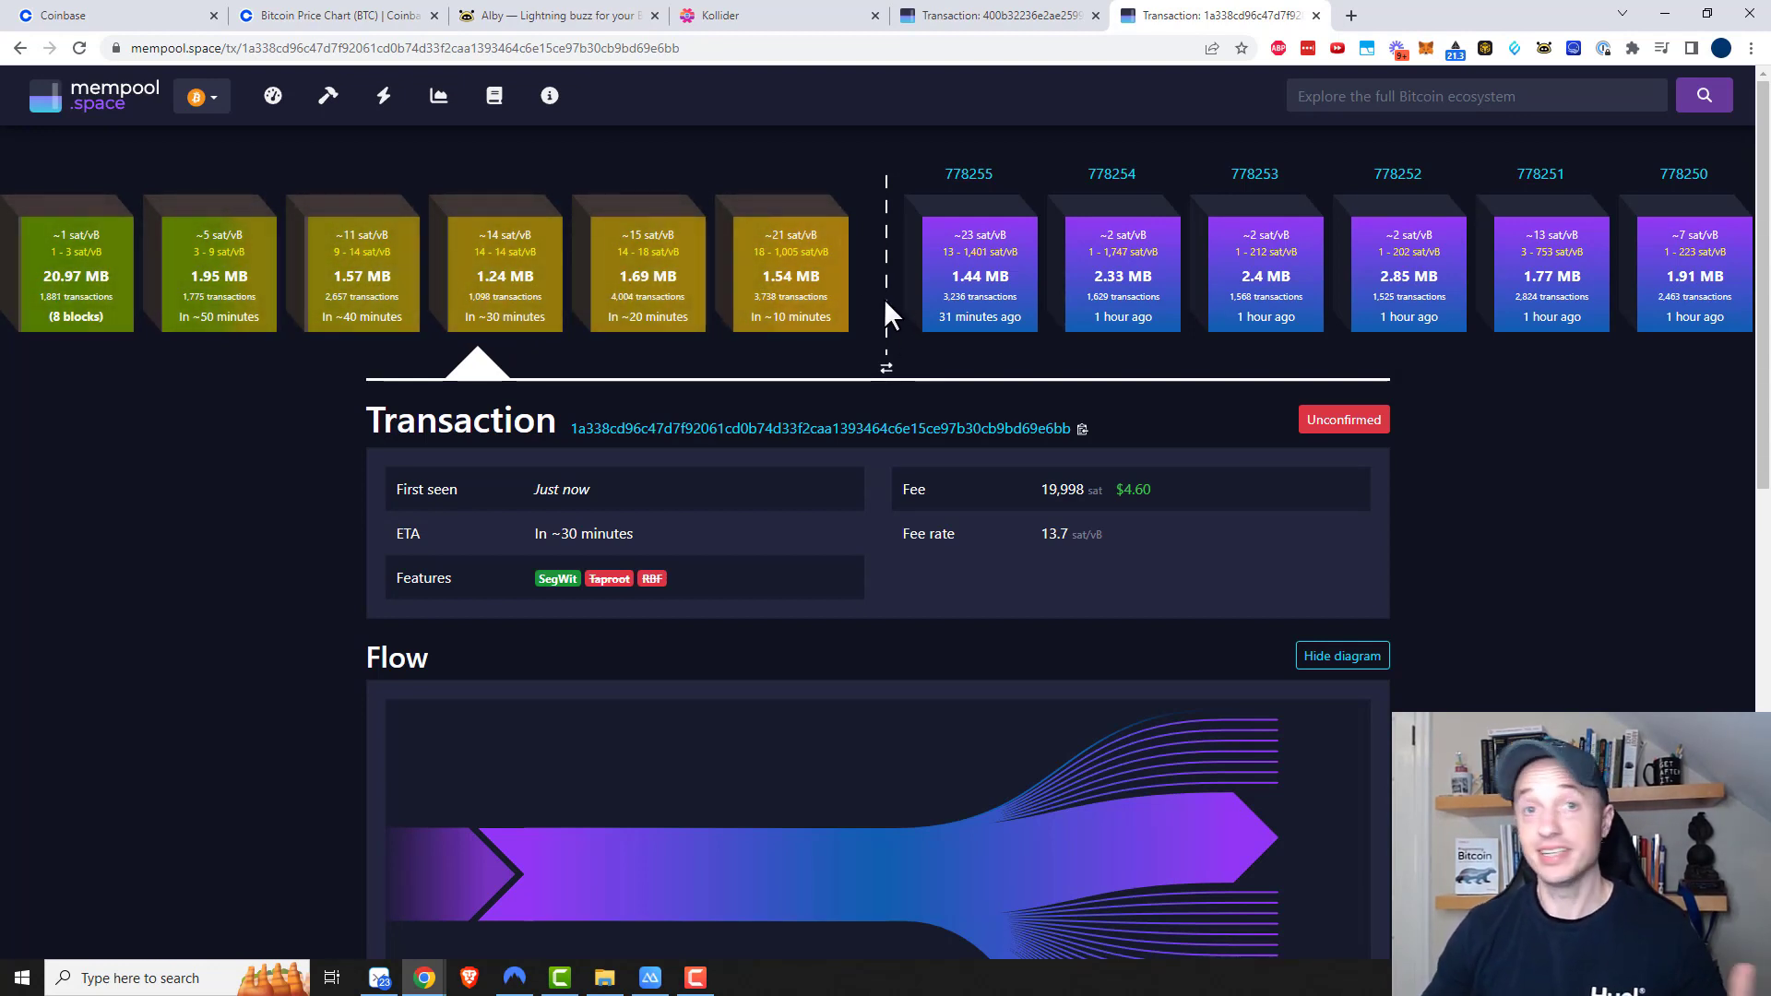
key(alt+Tab)
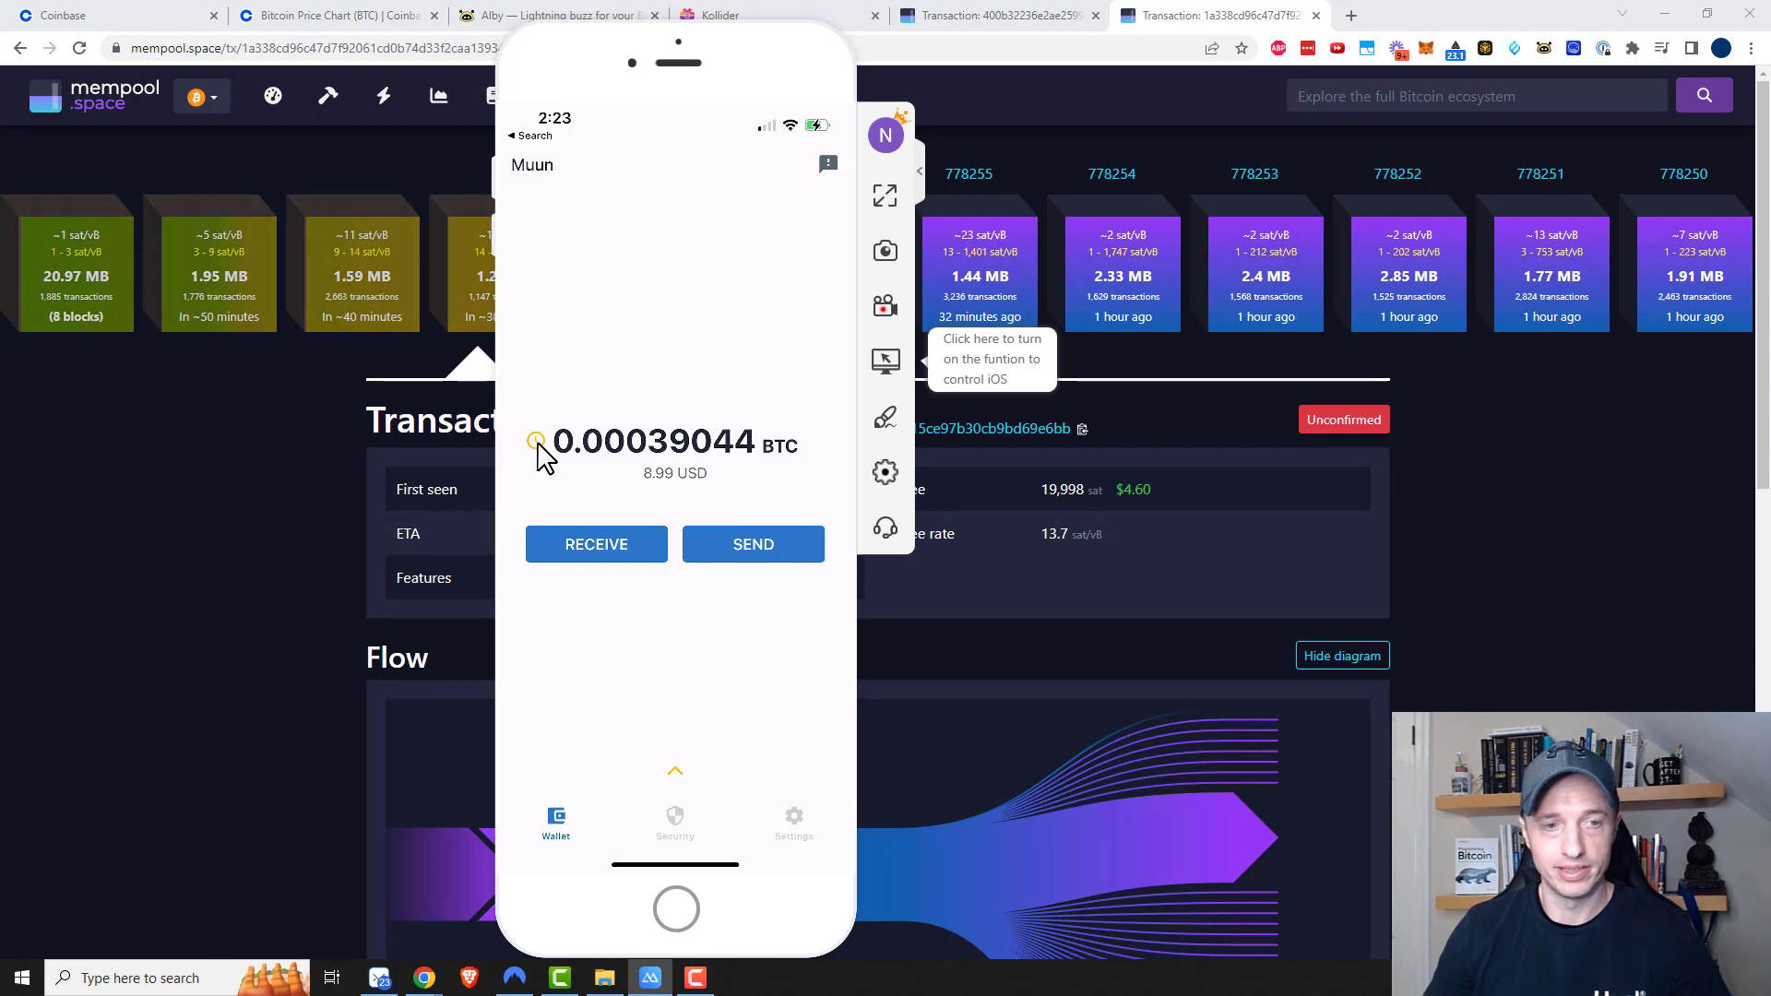
click(539, 446)
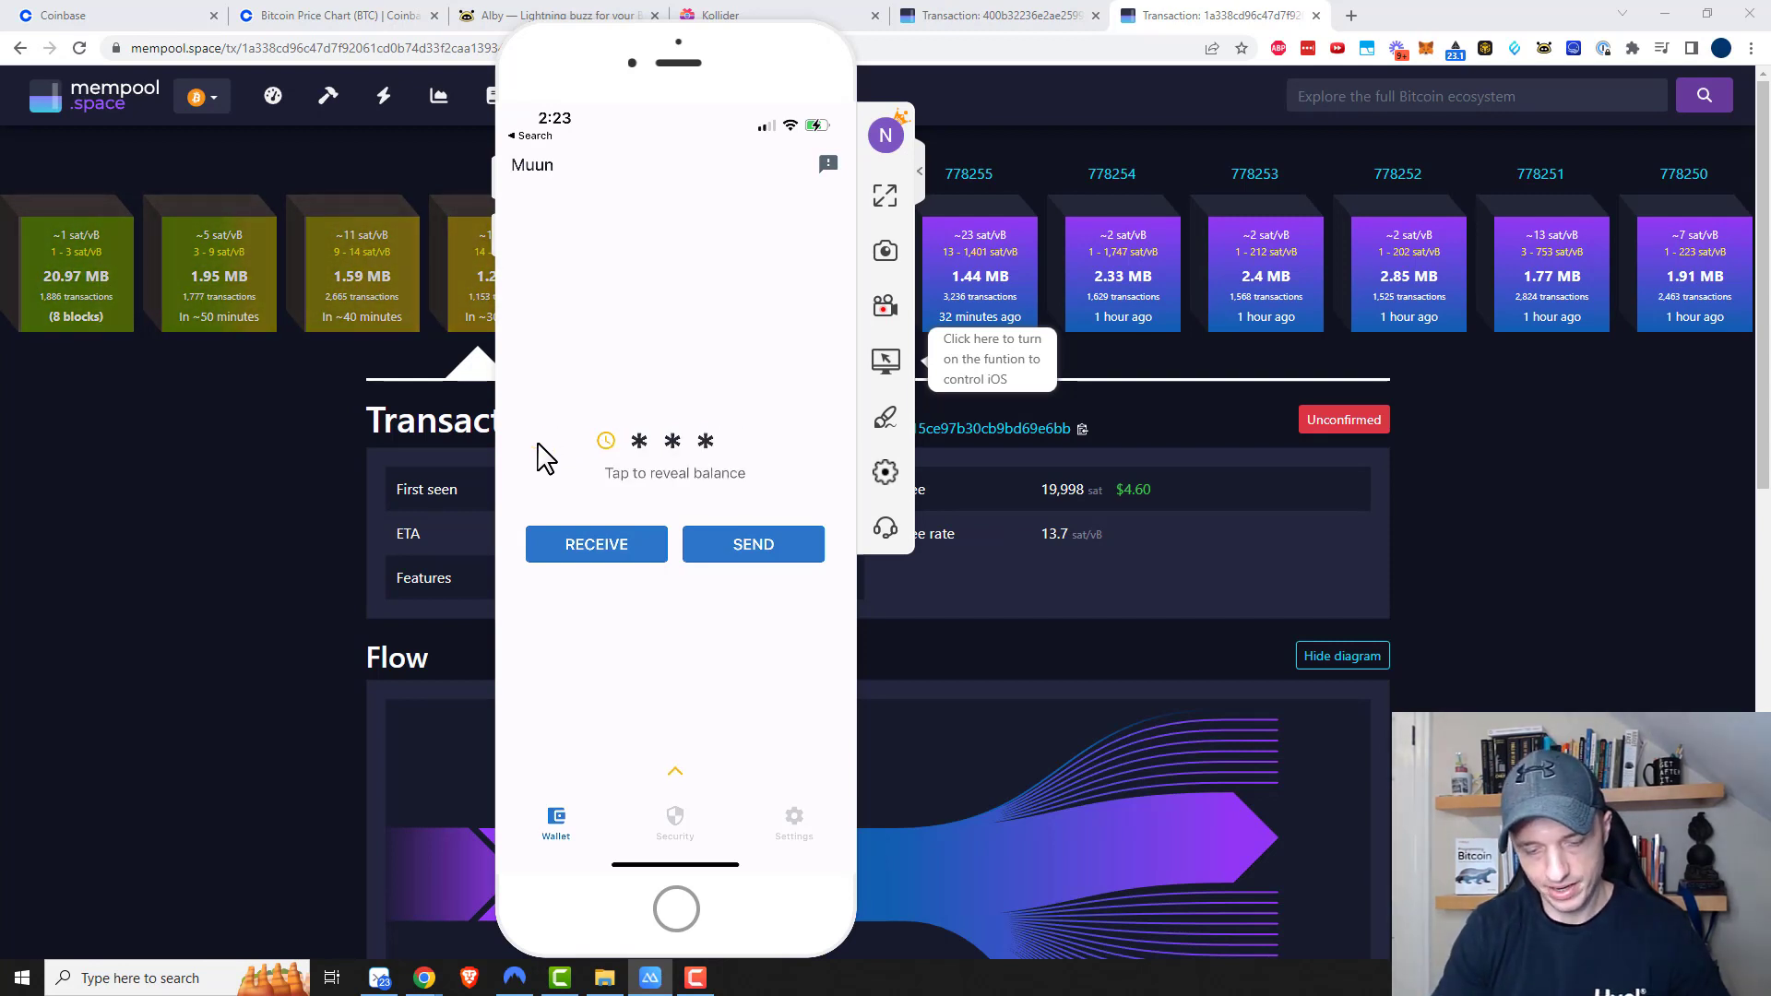
click(543, 454)
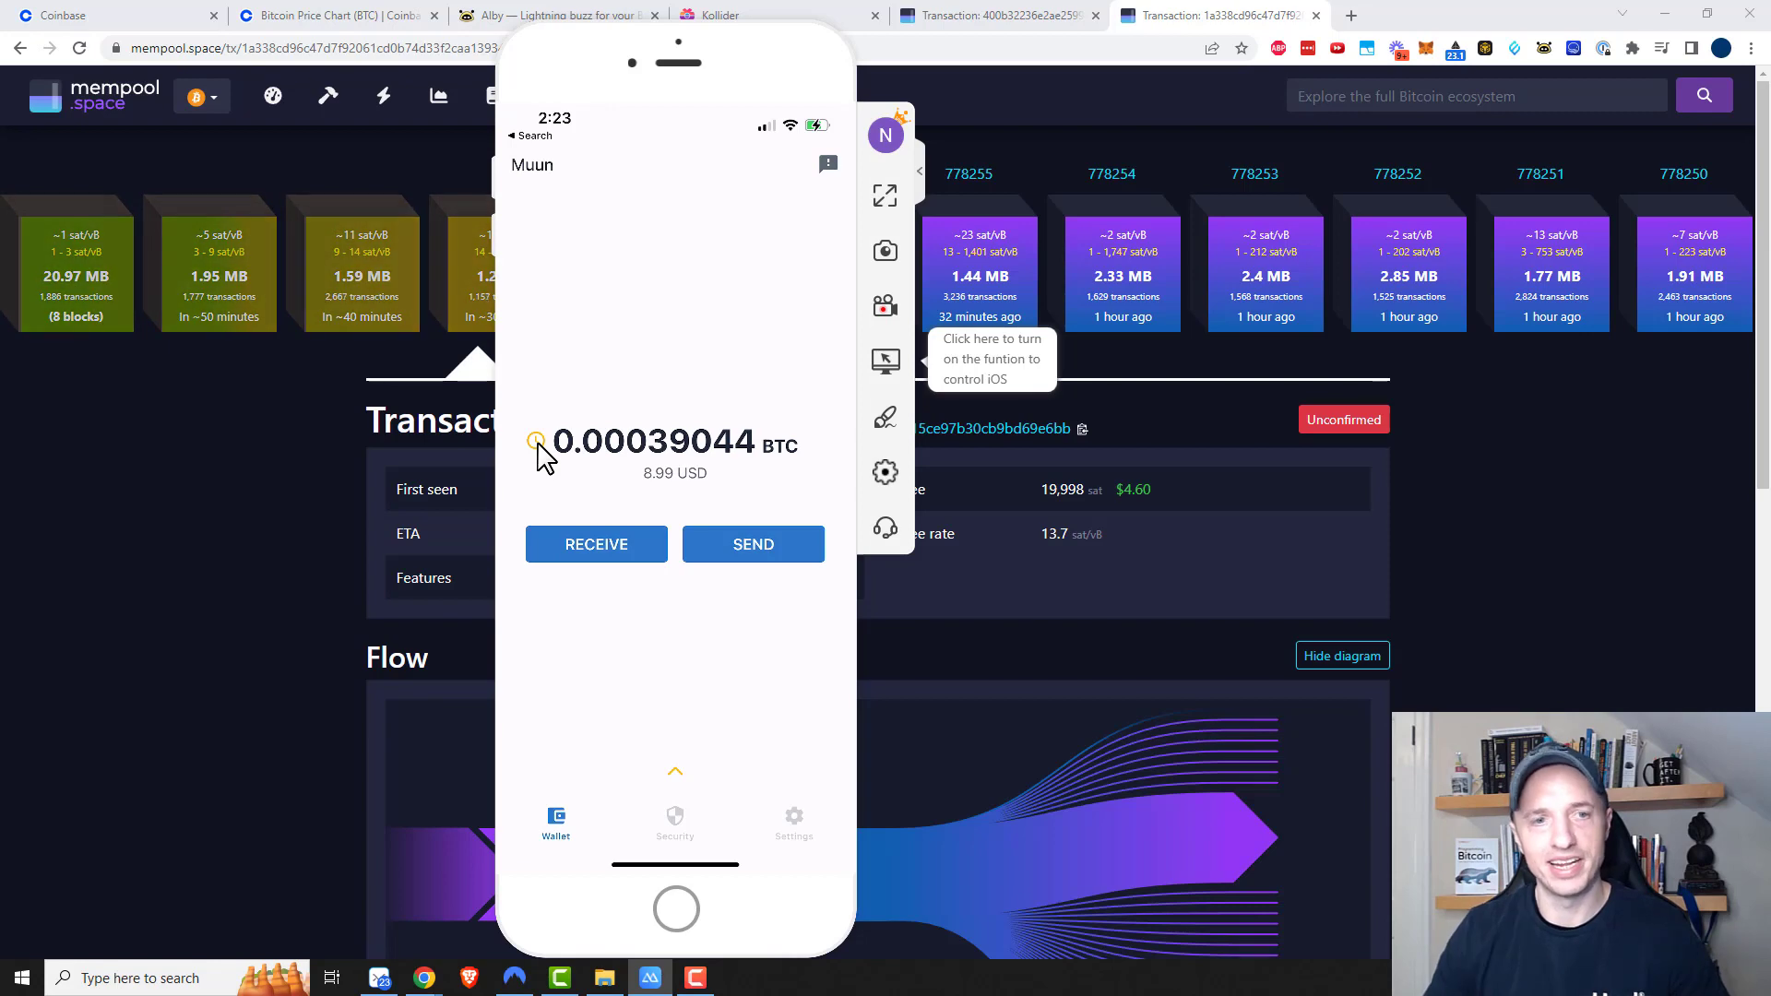
click(674, 773)
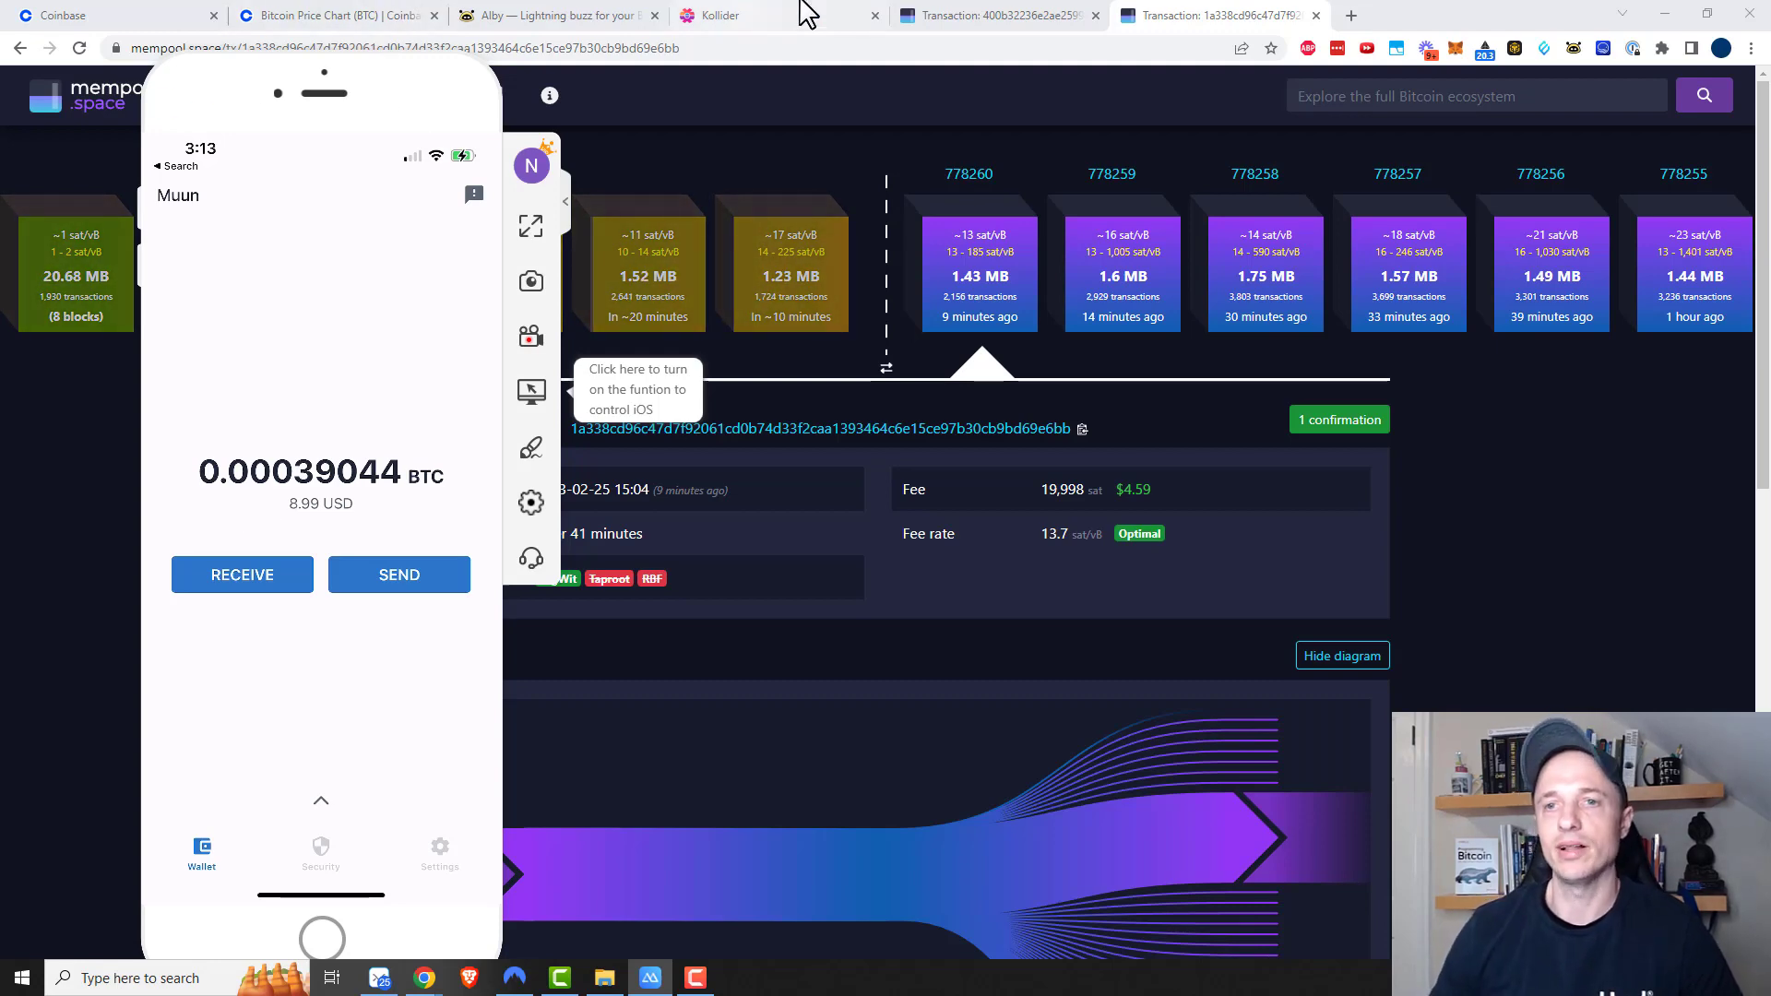
Create a 10000-sat Alby Lightning invoice and open Muun's Send scanner on the mirrored phone.
click(1573, 51)
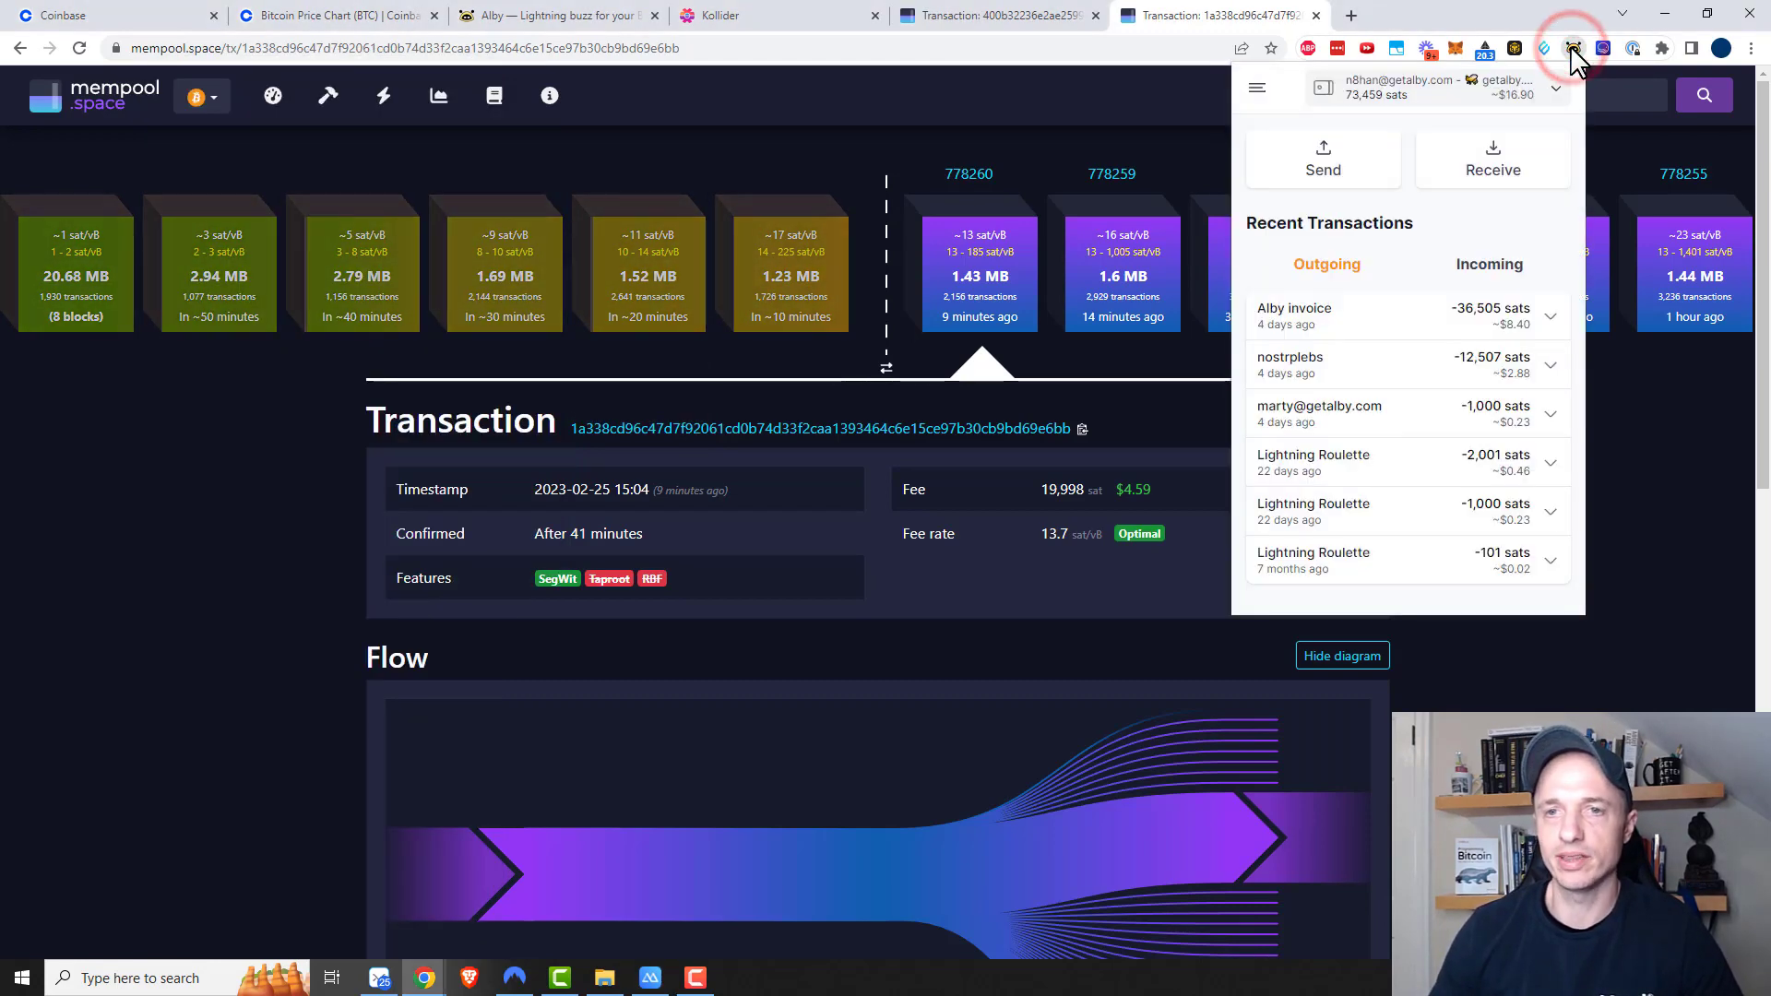
click(1515, 178)
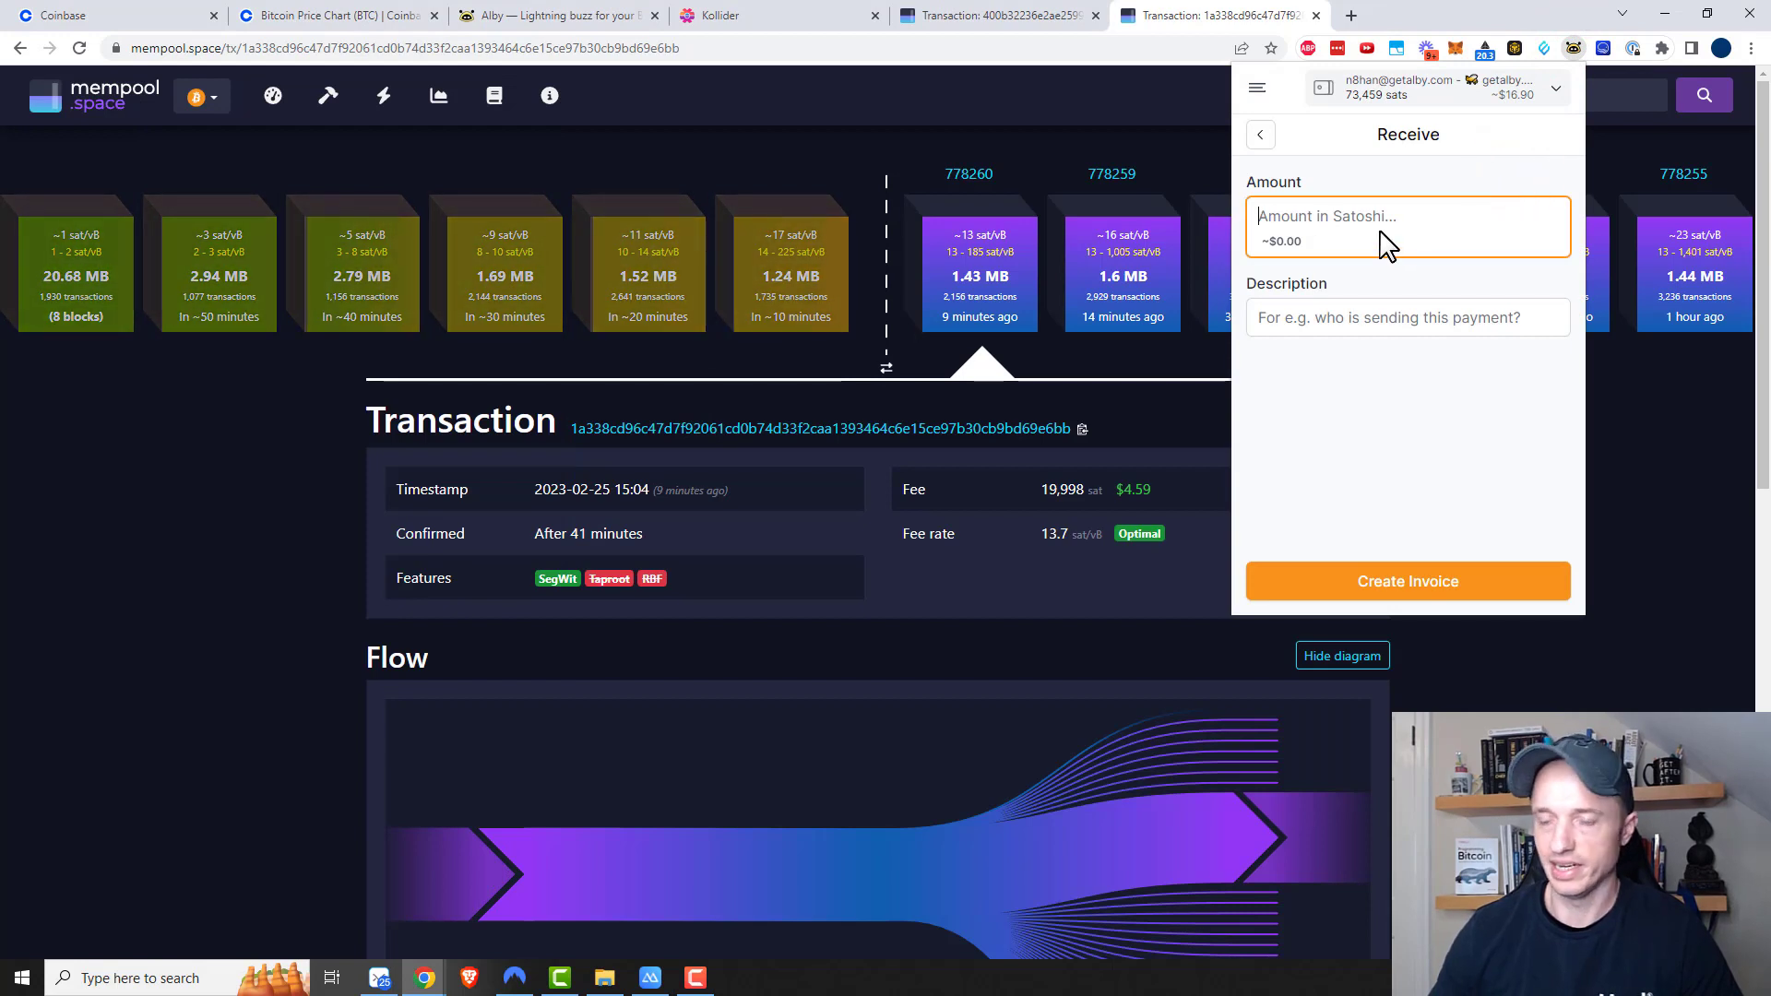
text(10000)
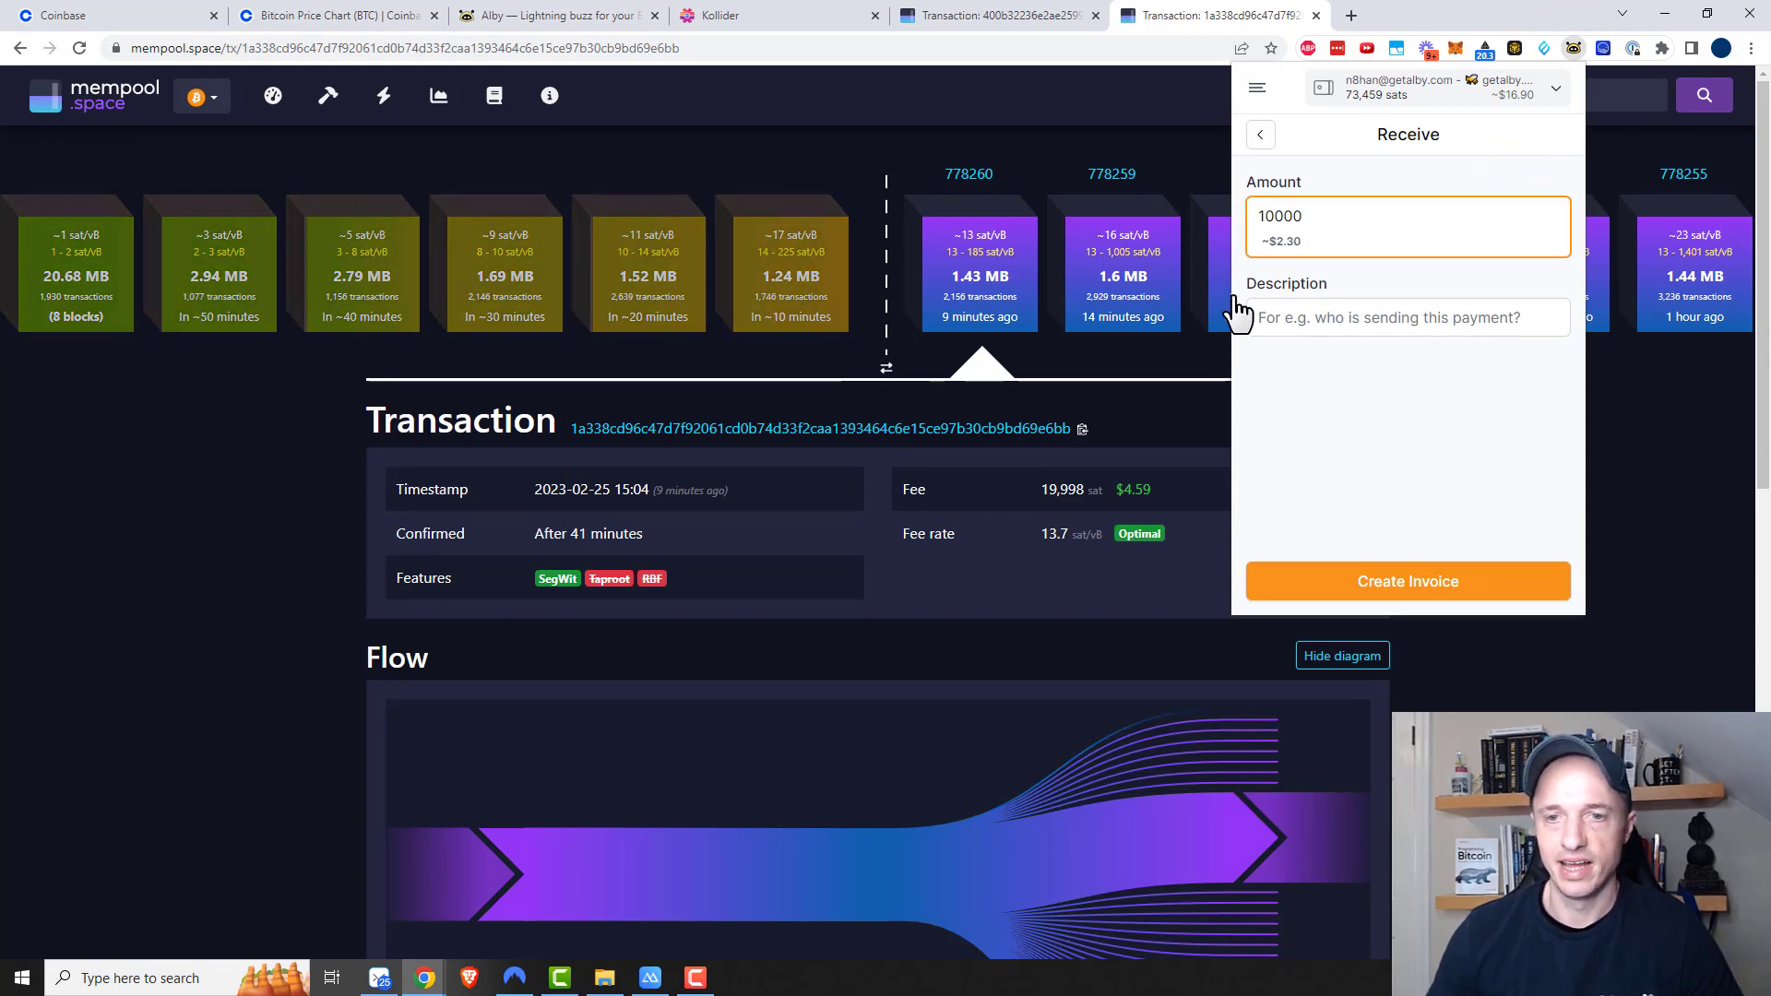
click(1329, 602)
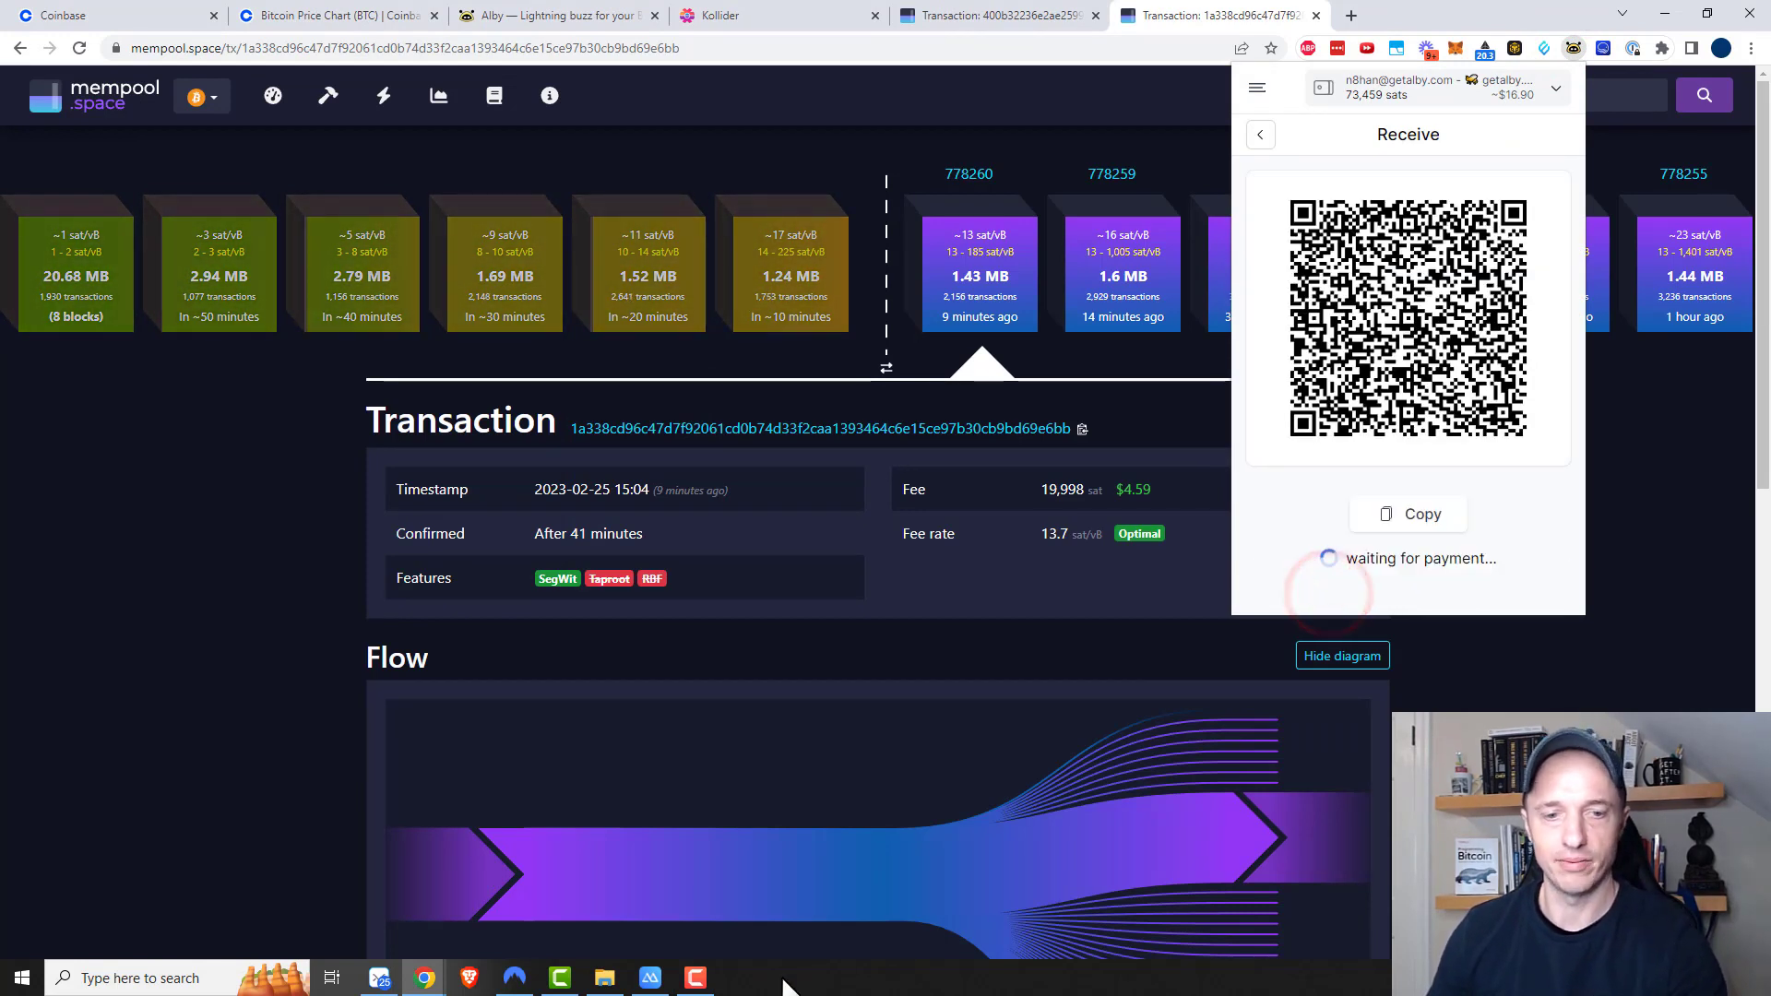
click(650, 978)
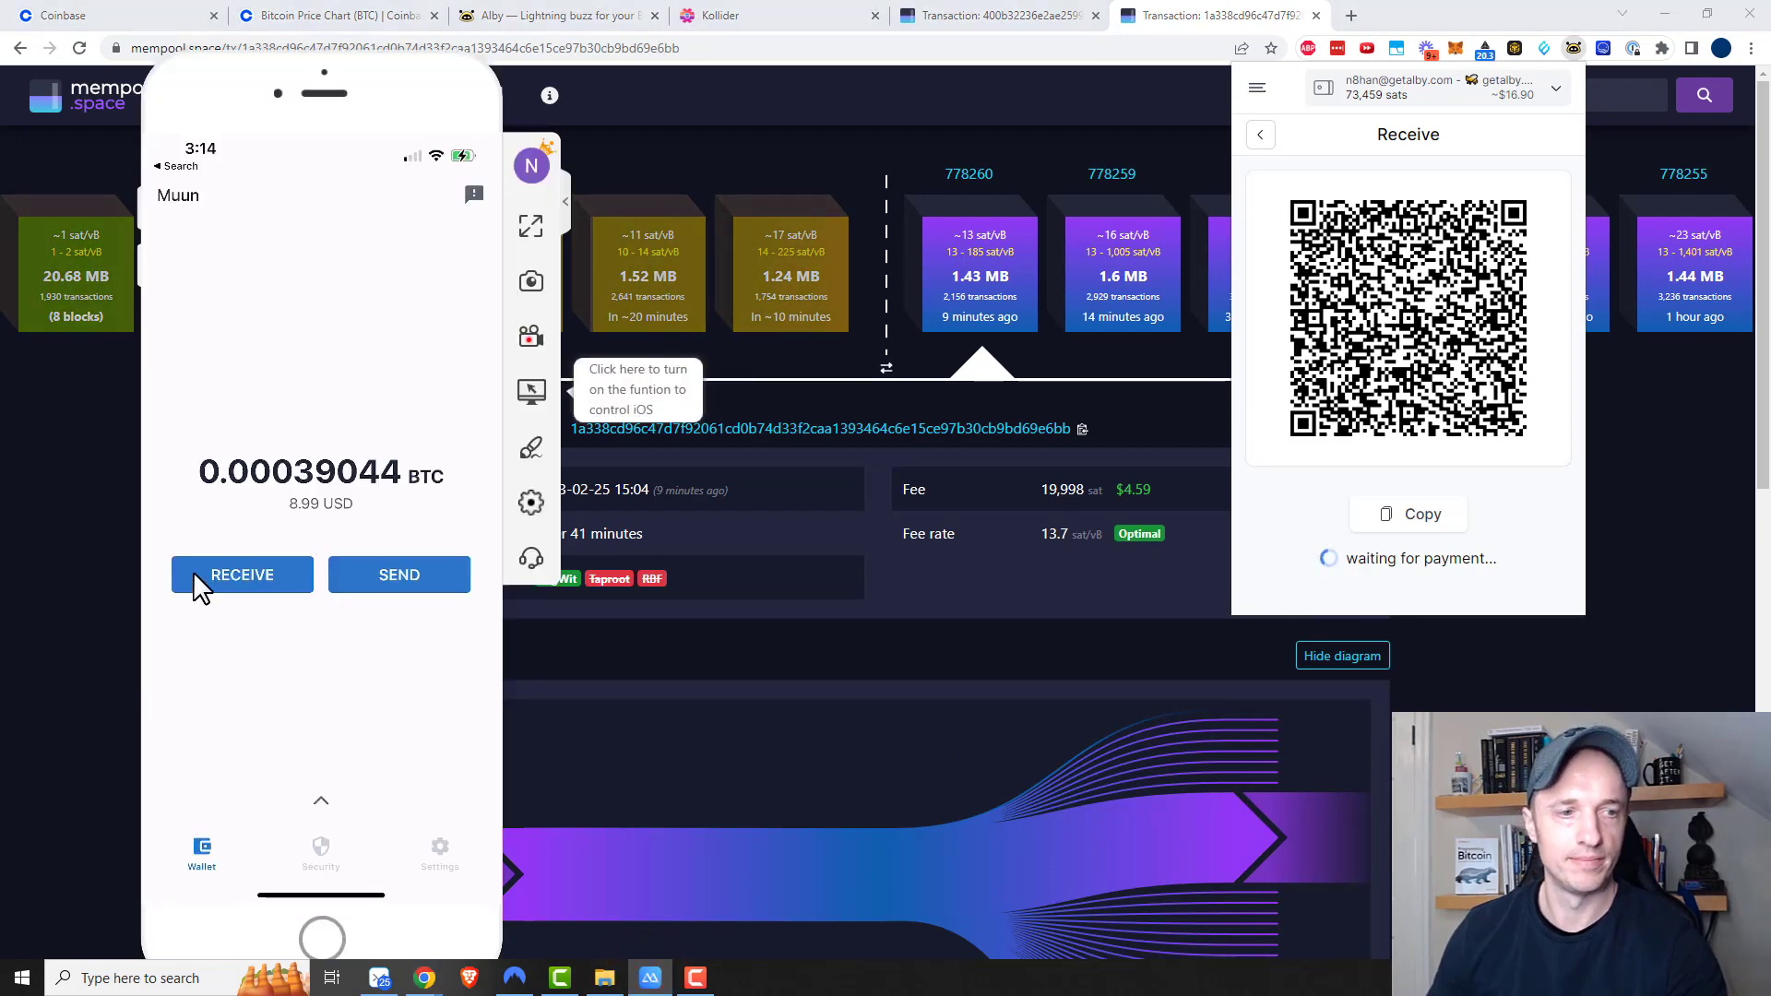
click(399, 579)
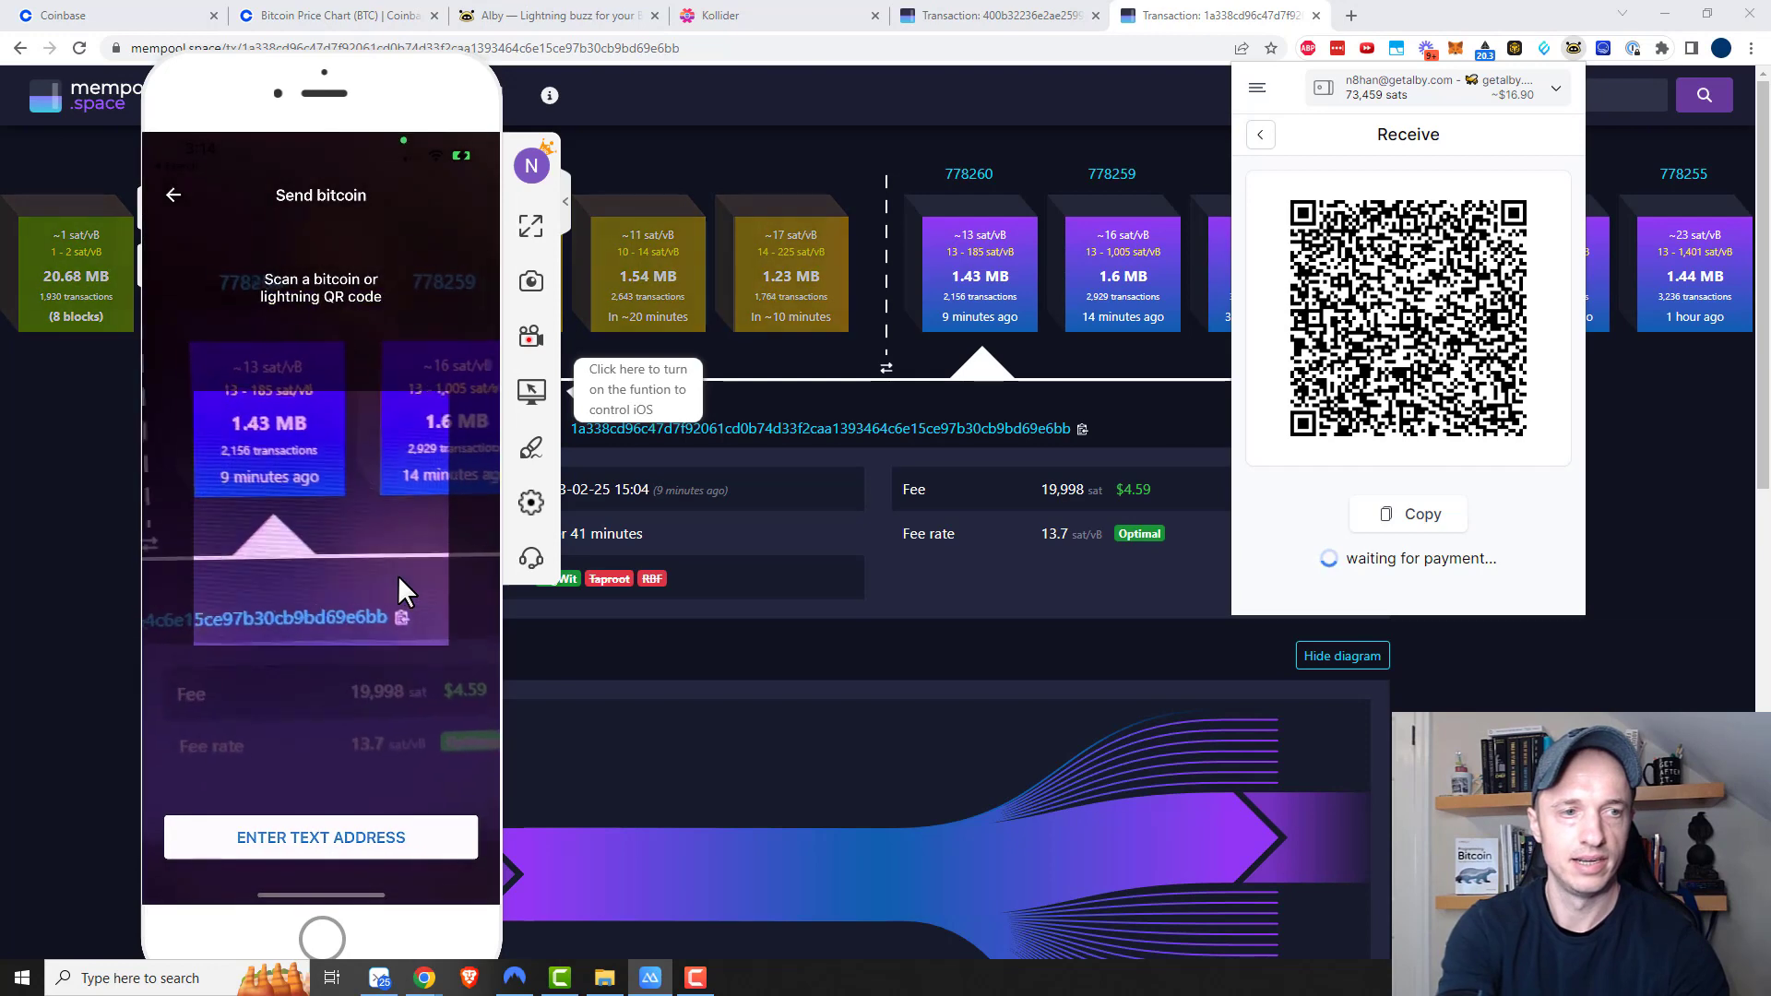